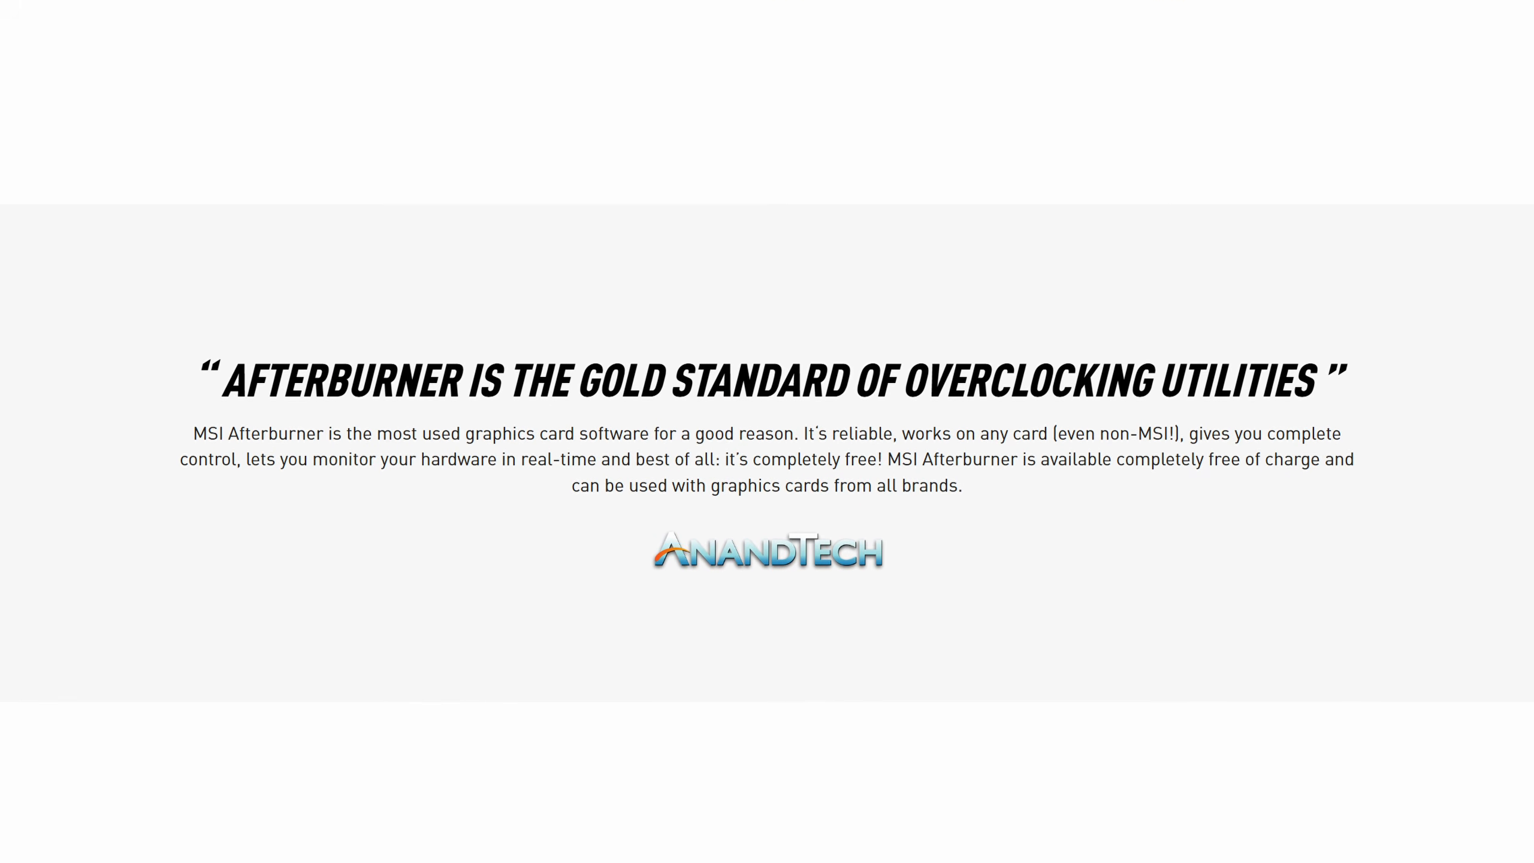
Review the MSI Afterburner product page's sections on overclocking tools, OC Scanner, on-screen display and hardware monitor.
{"action": "scroll", "coordinate": [768, 431], "scroll_direction": "down", "scroll_amount": 15}
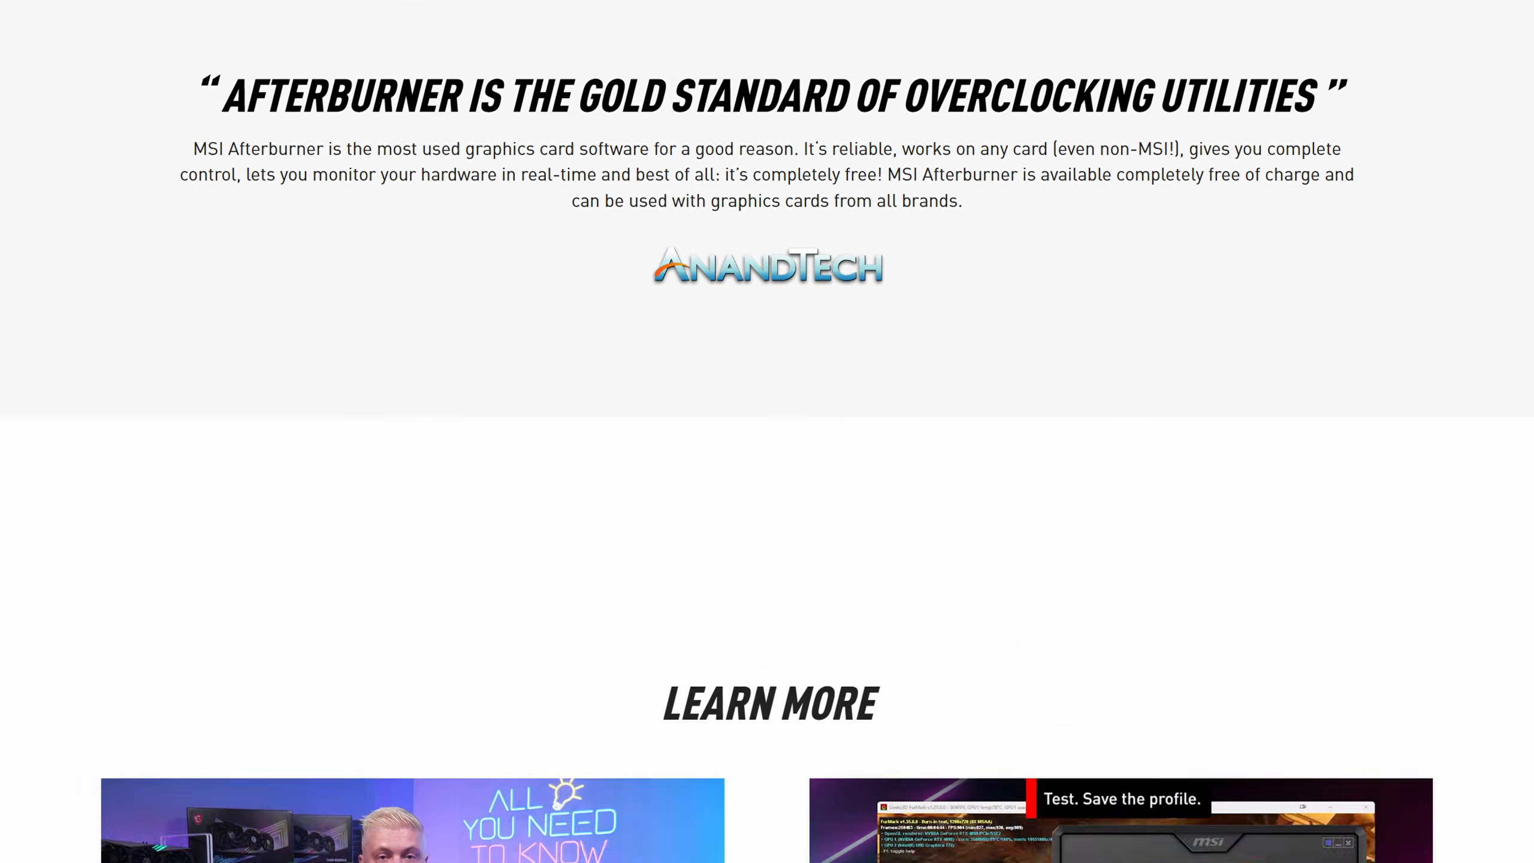
{"action": "scroll", "coordinate": [768, 432], "scroll_direction": "down", "scroll_amount": 6}
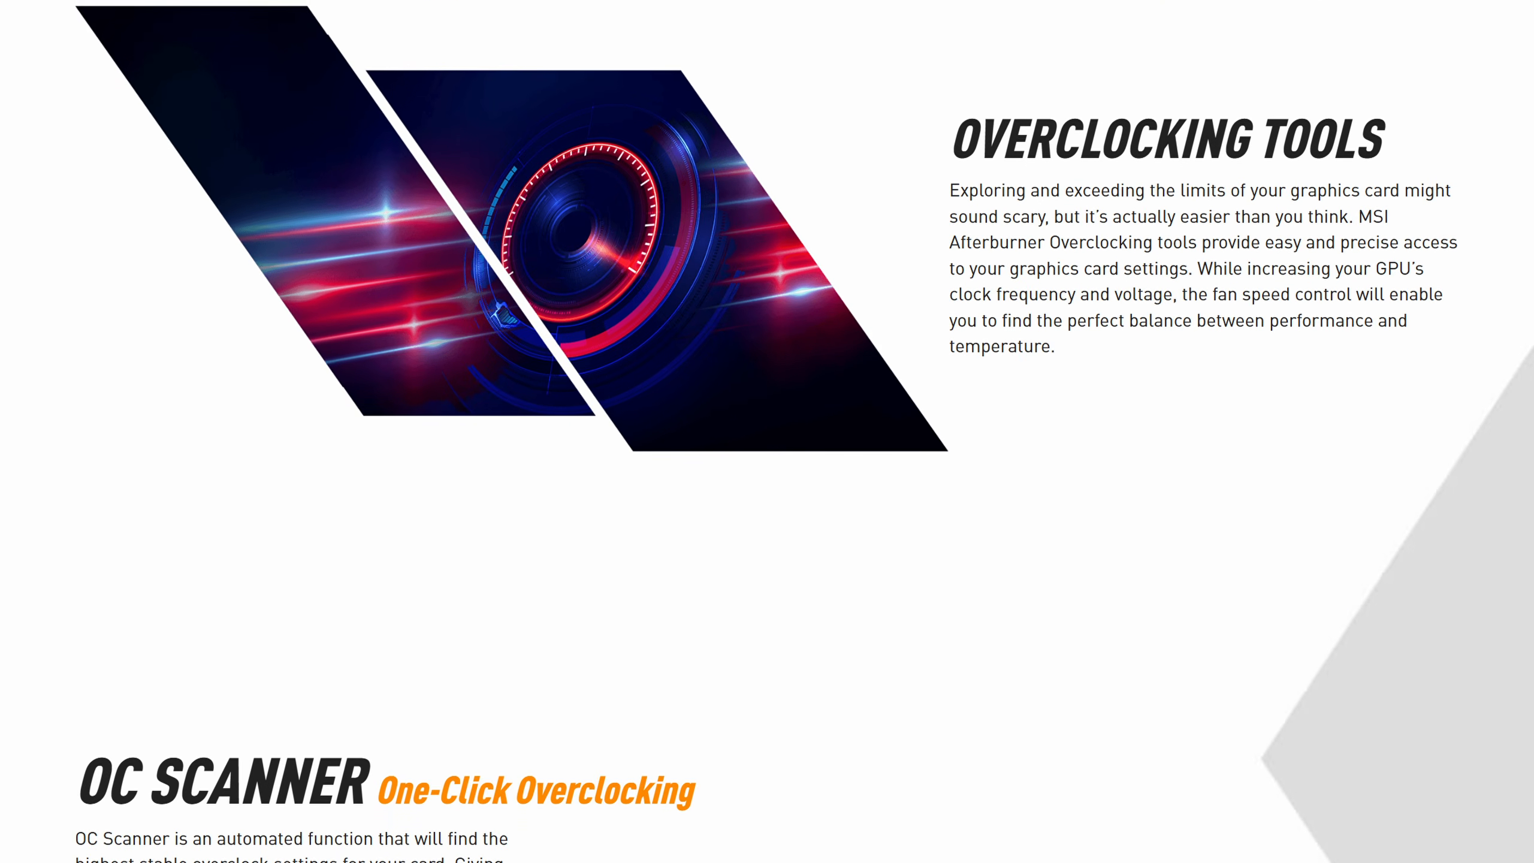
{"action": "scroll", "coordinate": [768, 432], "scroll_direction": "down", "scroll_amount": 6}
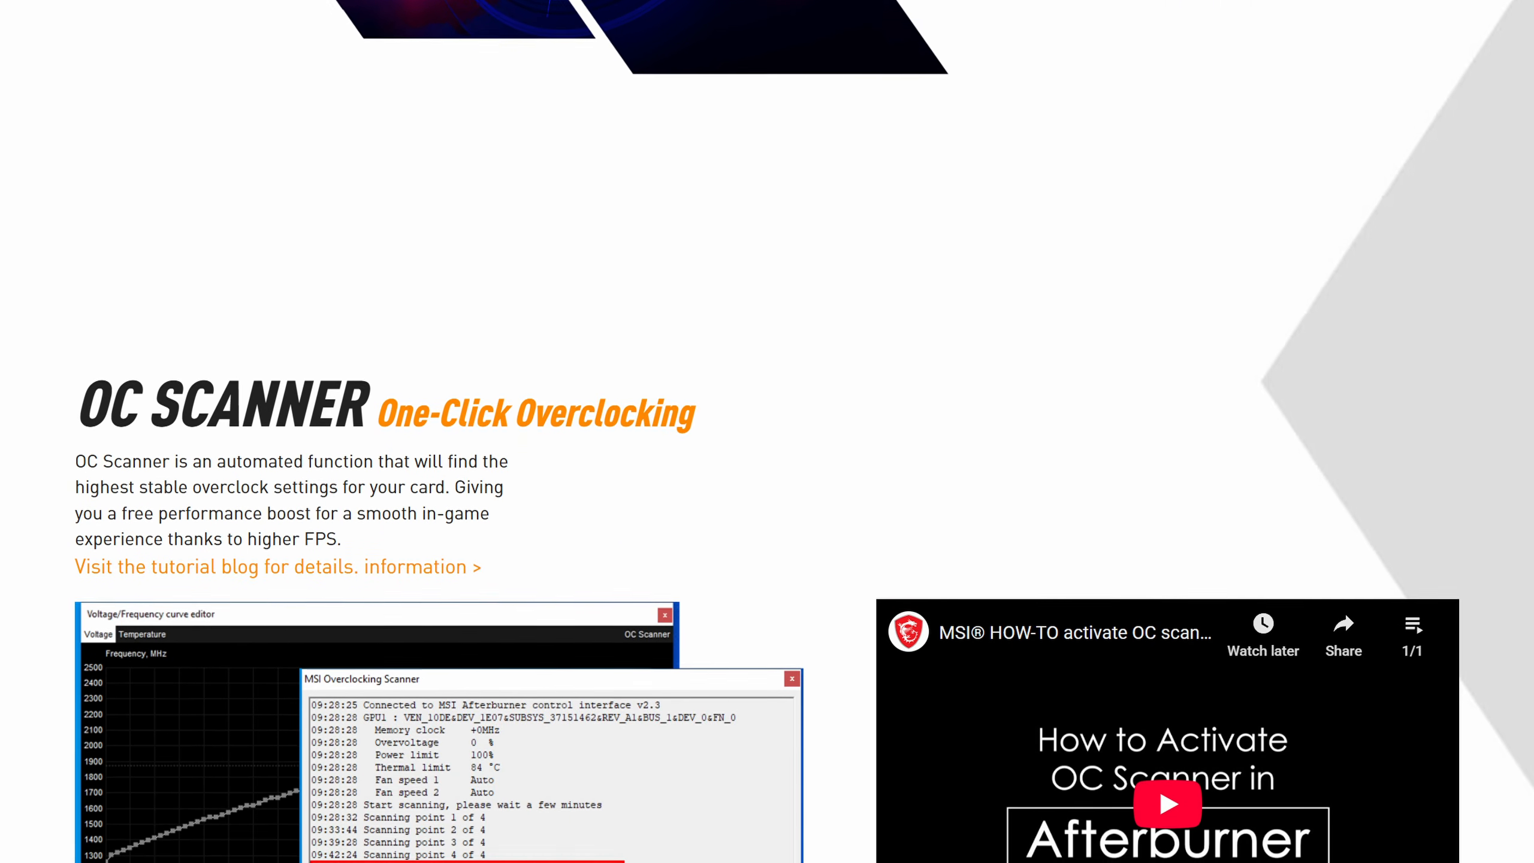
{"action": "scroll", "coordinate": [768, 432], "scroll_direction": "down", "scroll_amount": 20}
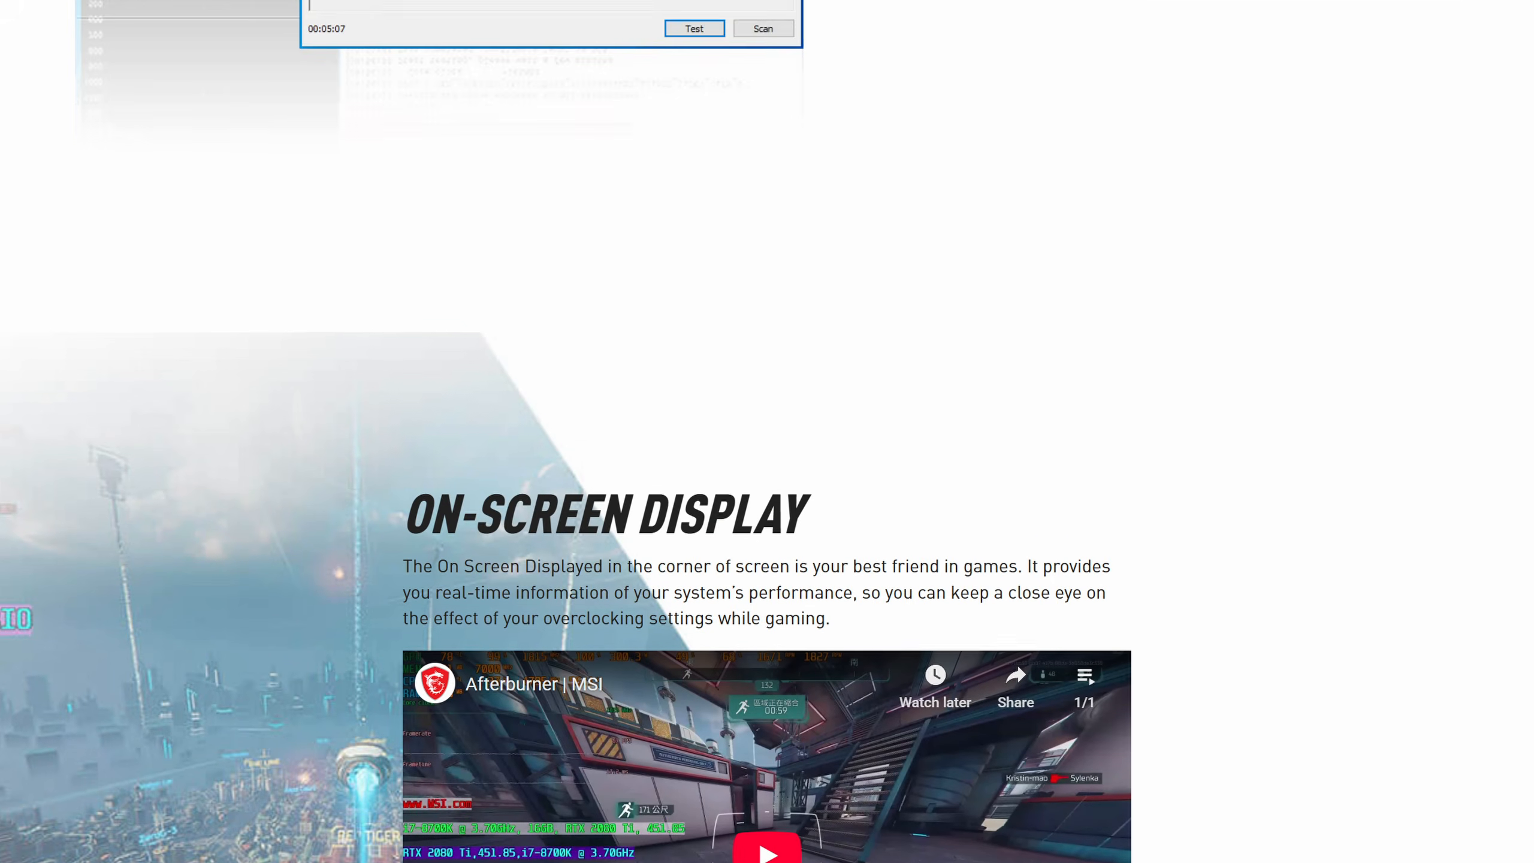
{"action": "scroll", "coordinate": [768, 431], "scroll_direction": "down", "scroll_amount": 6}
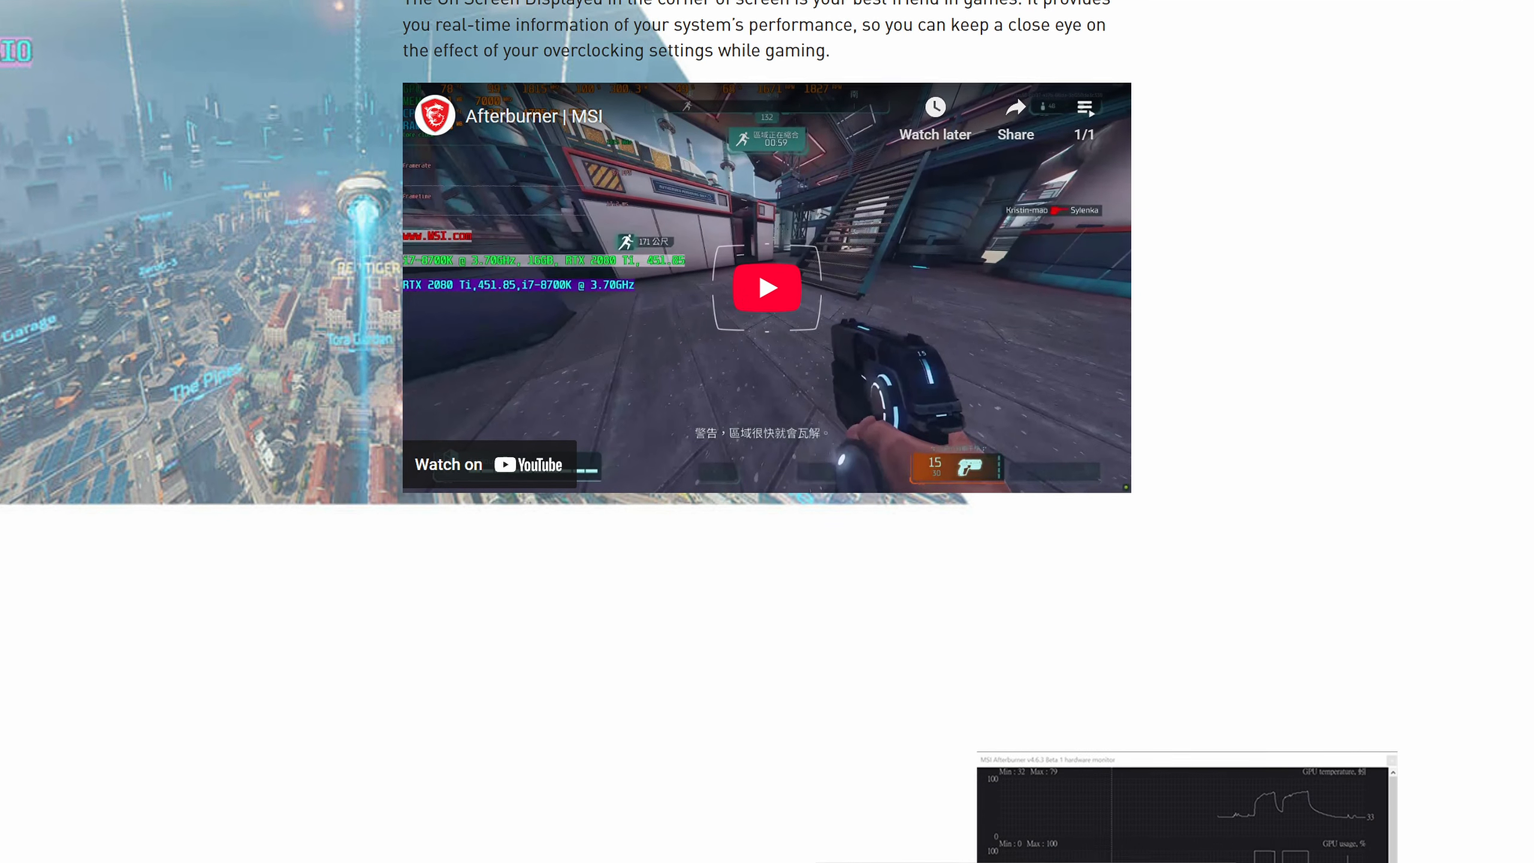
{"action": "scroll", "coordinate": [767, 432], "scroll_direction": "down", "scroll_amount": 6}
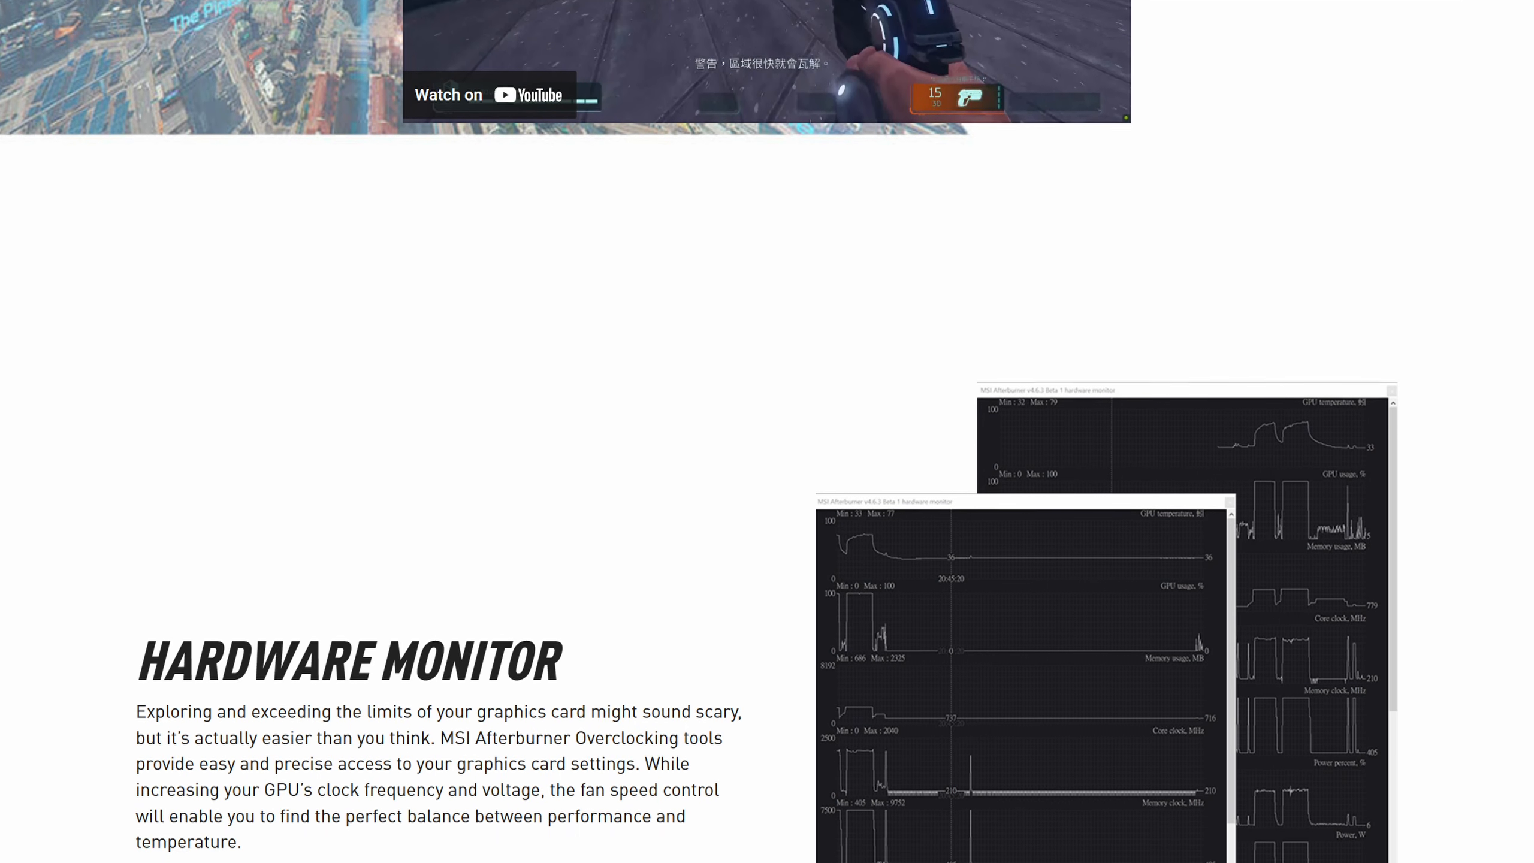
{"action": "scroll", "coordinate": [767, 432], "scroll_direction": "down", "scroll_amount": 2}
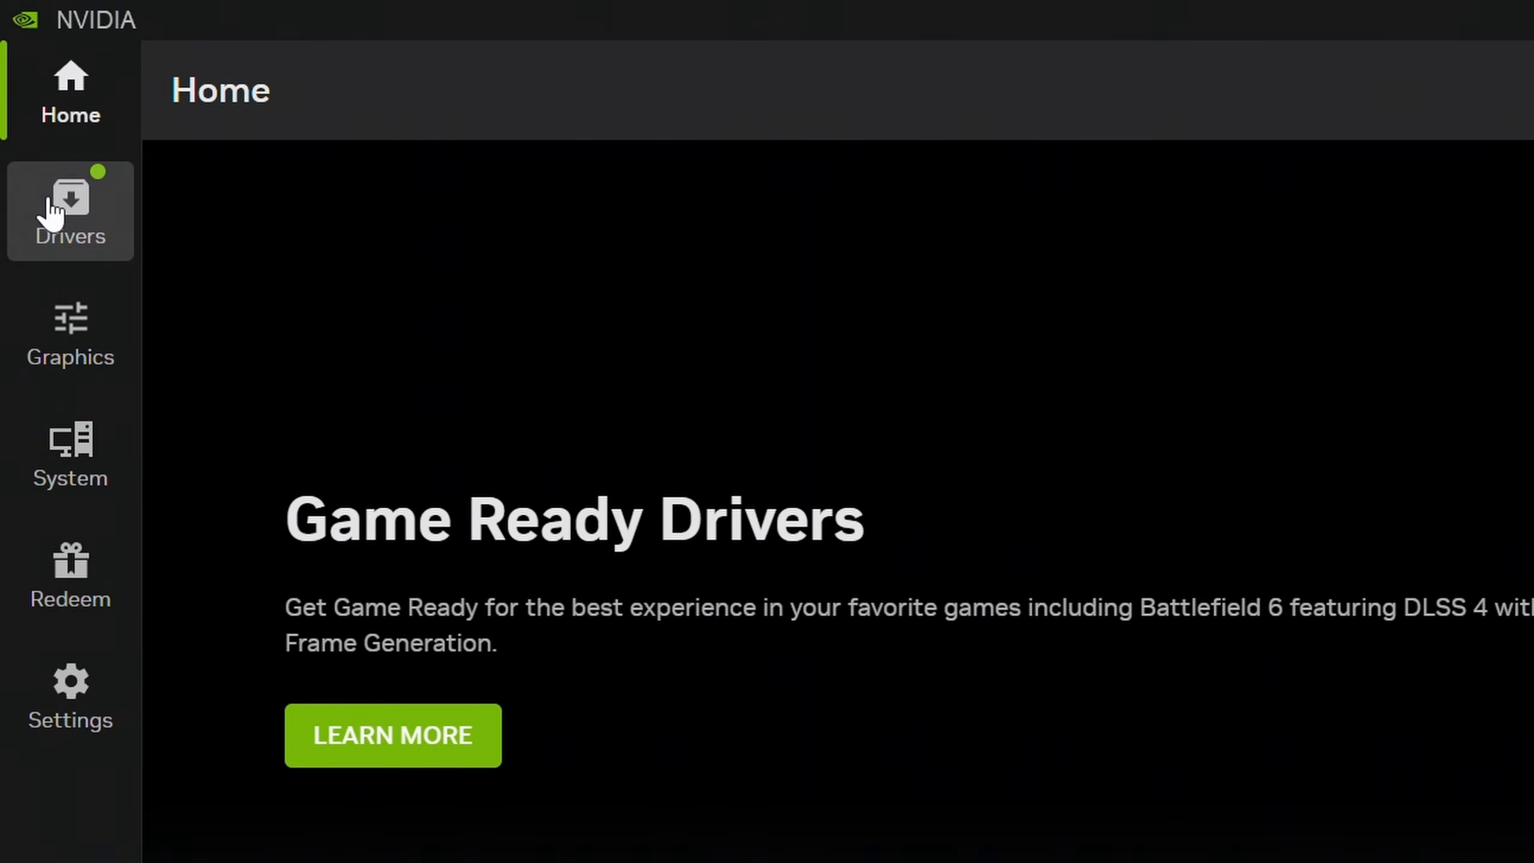
Download GeForce Game Ready Driver 581.42 and install it as a custom, clean installation with all components.
{"action": "left_click", "coordinate": [30, 115]}
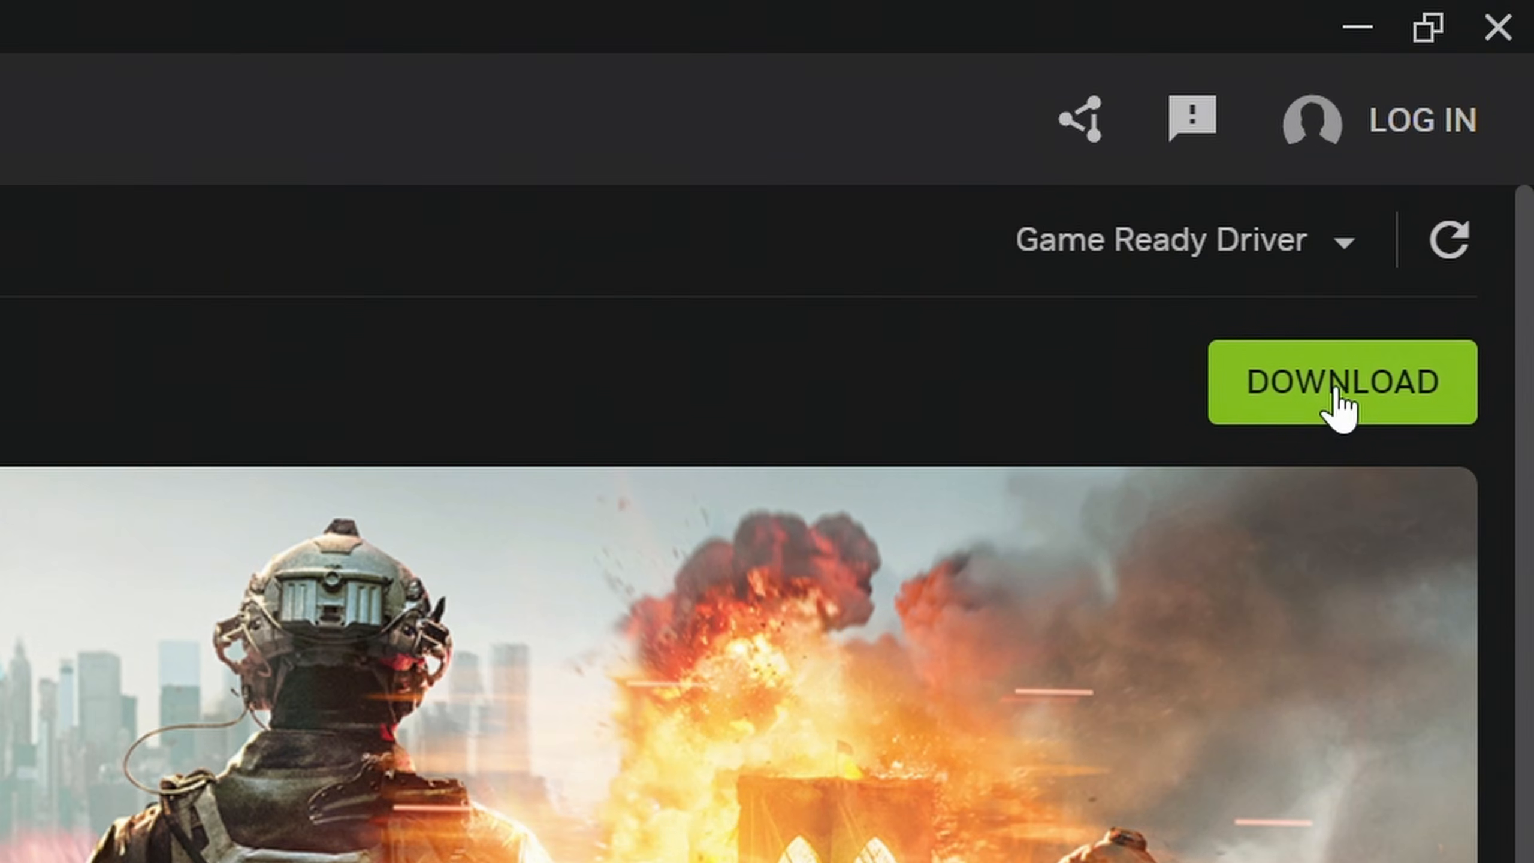
{"action": "left_click", "coordinate": [1402, 269]}
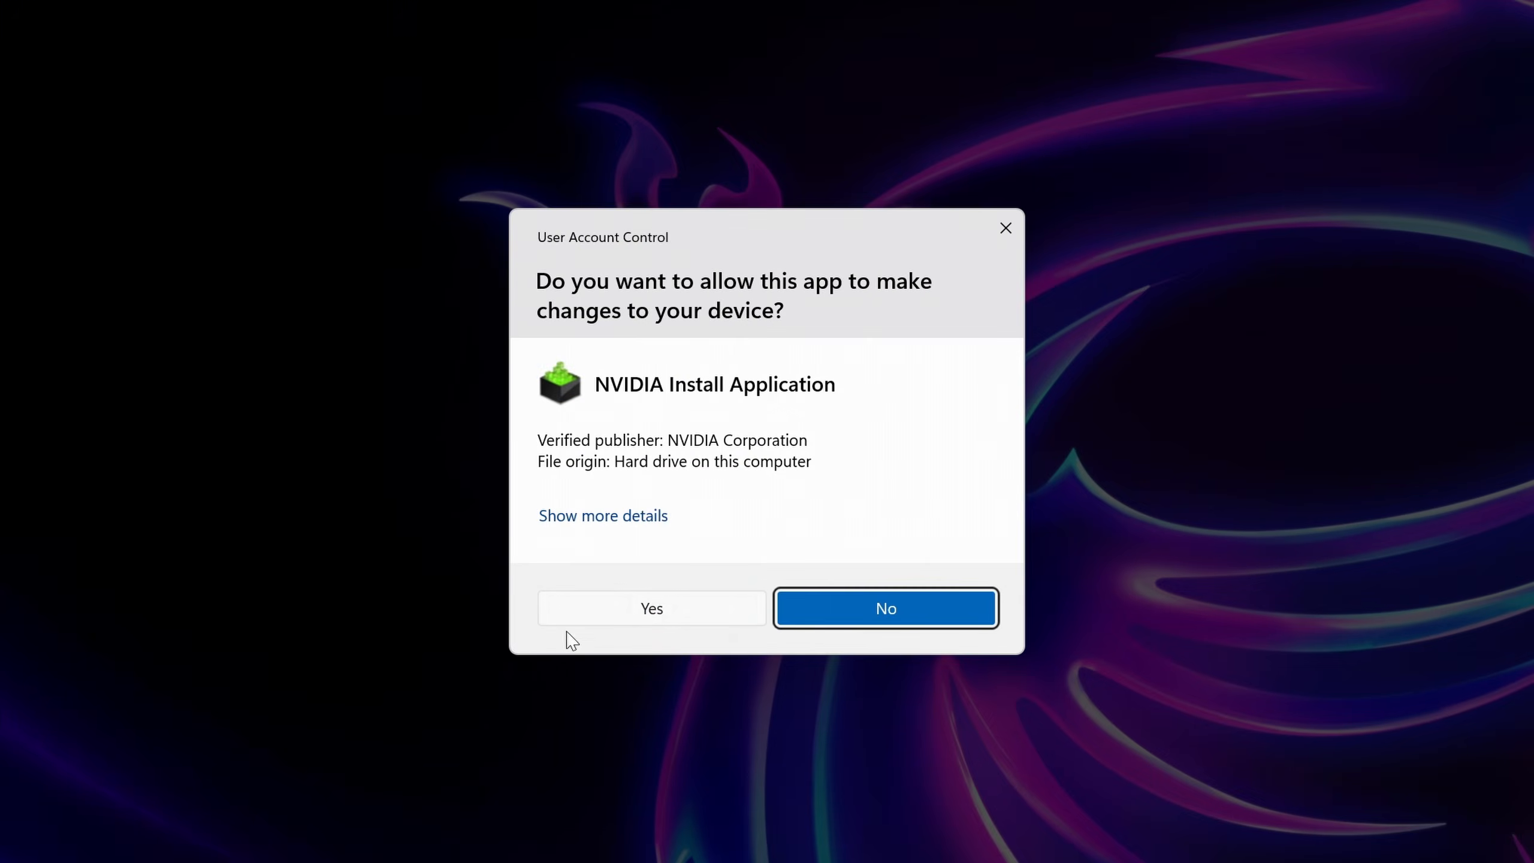
{"action": "left_click", "coordinate": [574, 610]}
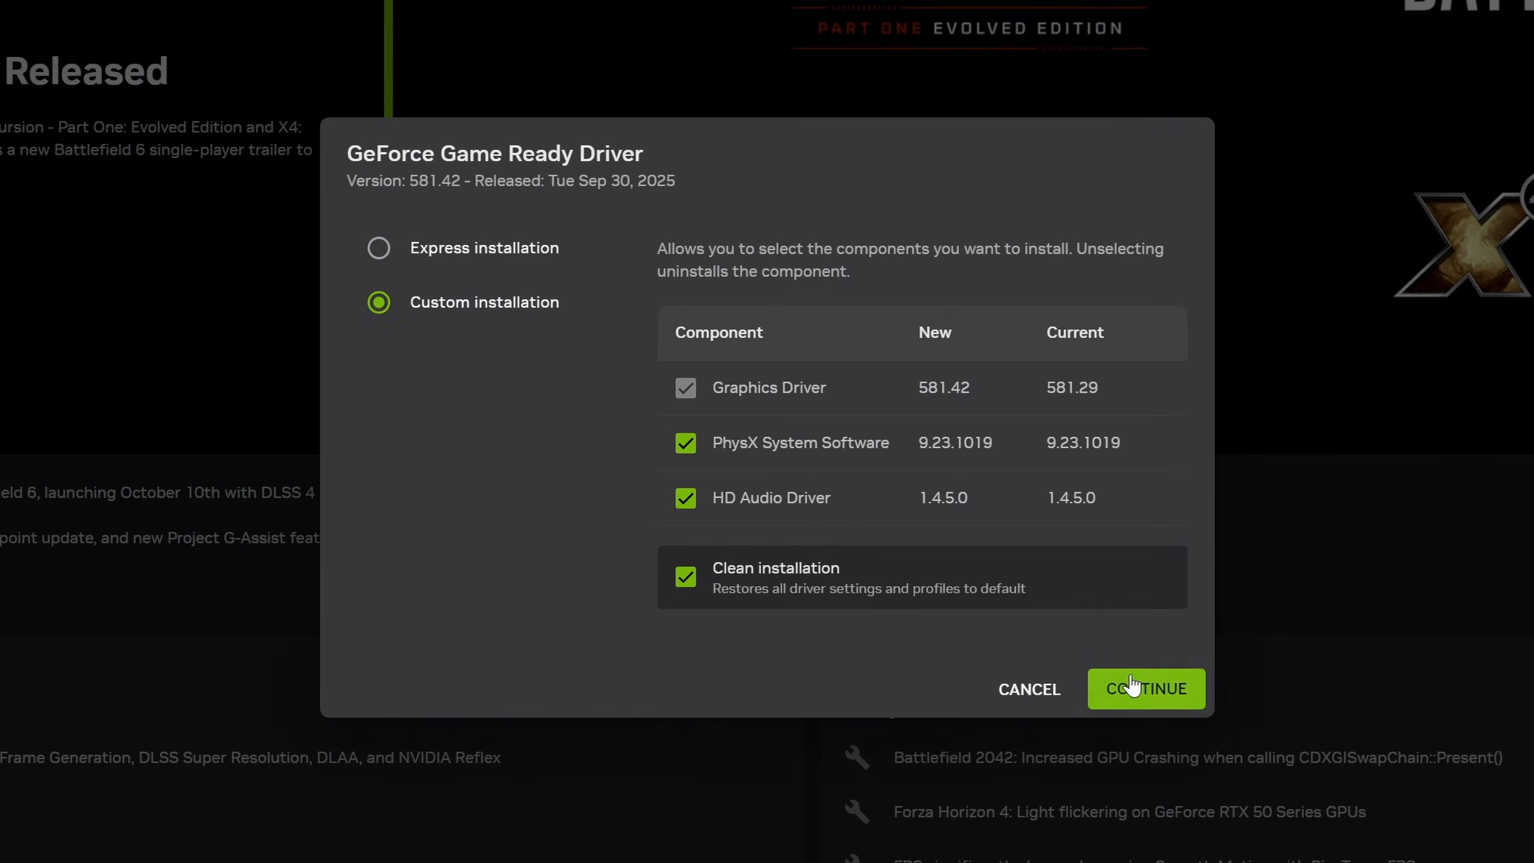
{"action": "left_click", "coordinate": [1131, 685]}
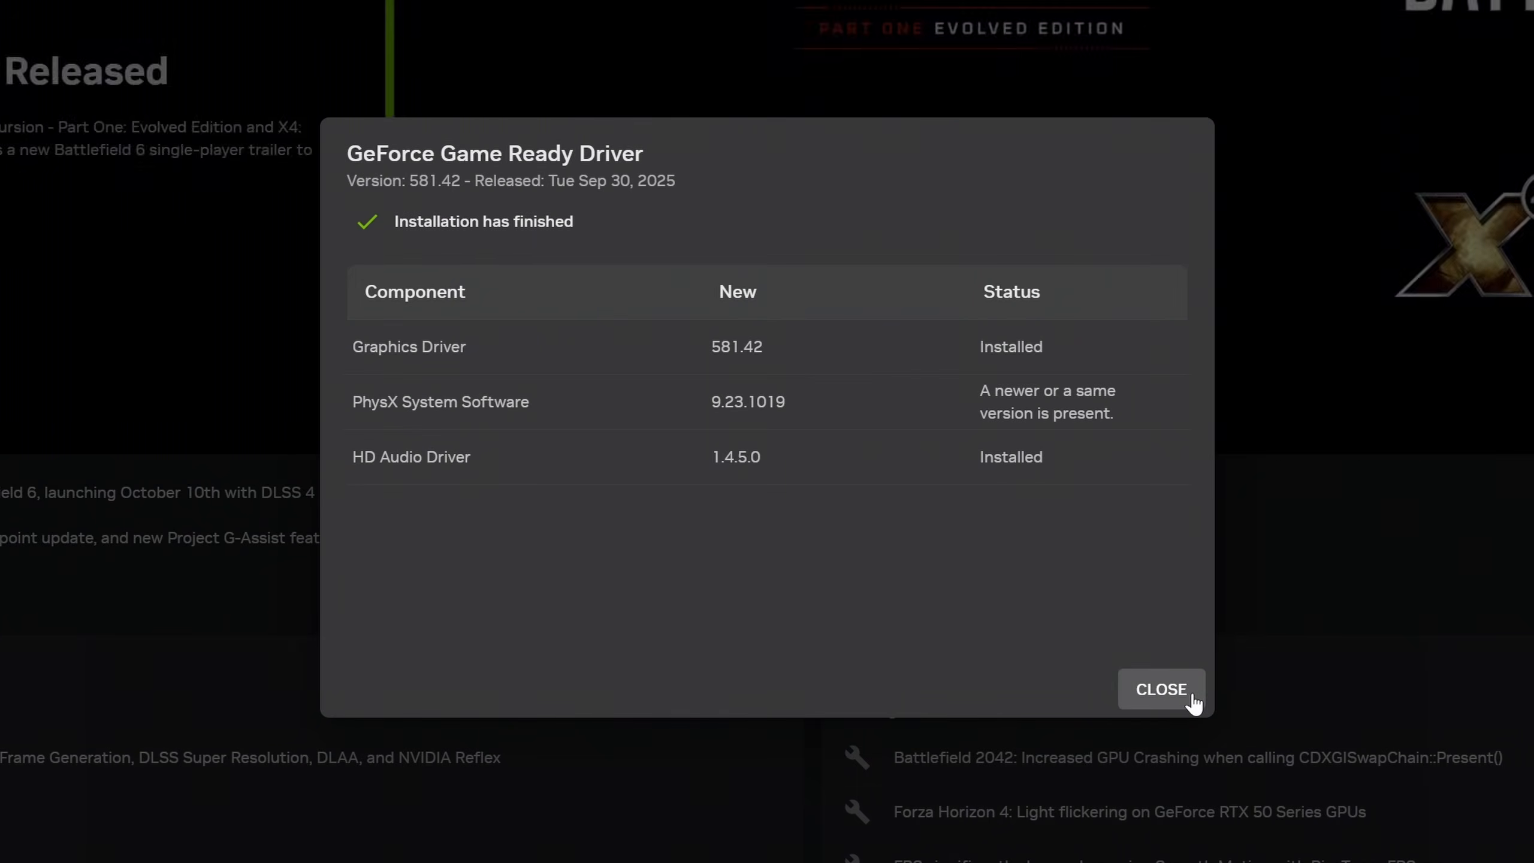
{"action": "left_click", "coordinate": [1192, 698]}
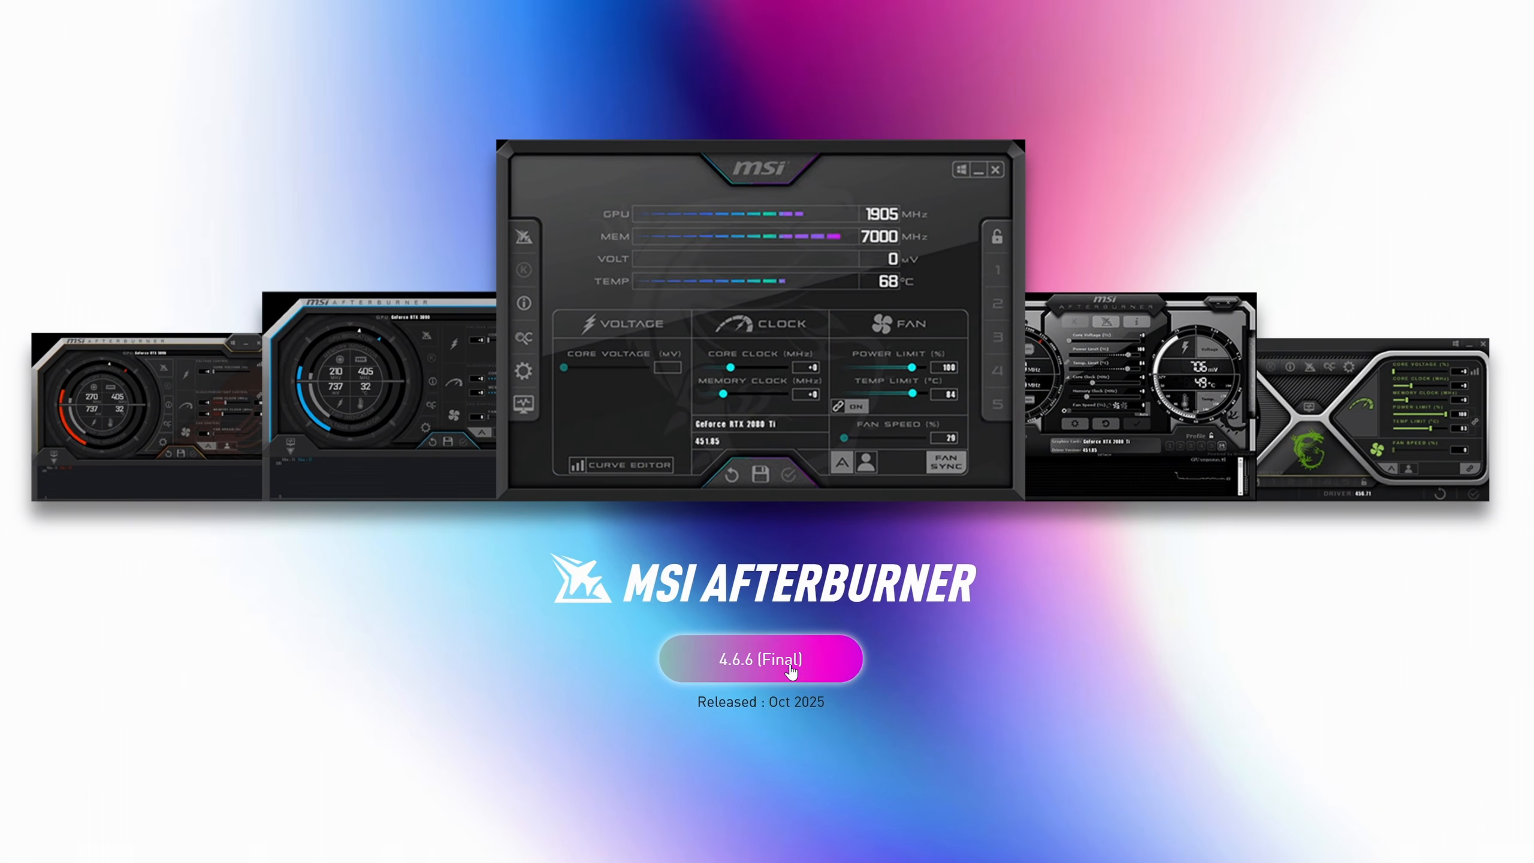
Download MSI Afterburner 4.6.6 (Final) and start its installer with Norton 360 for Gamer excluded.
{"action": "left_click", "coordinate": [791, 660]}
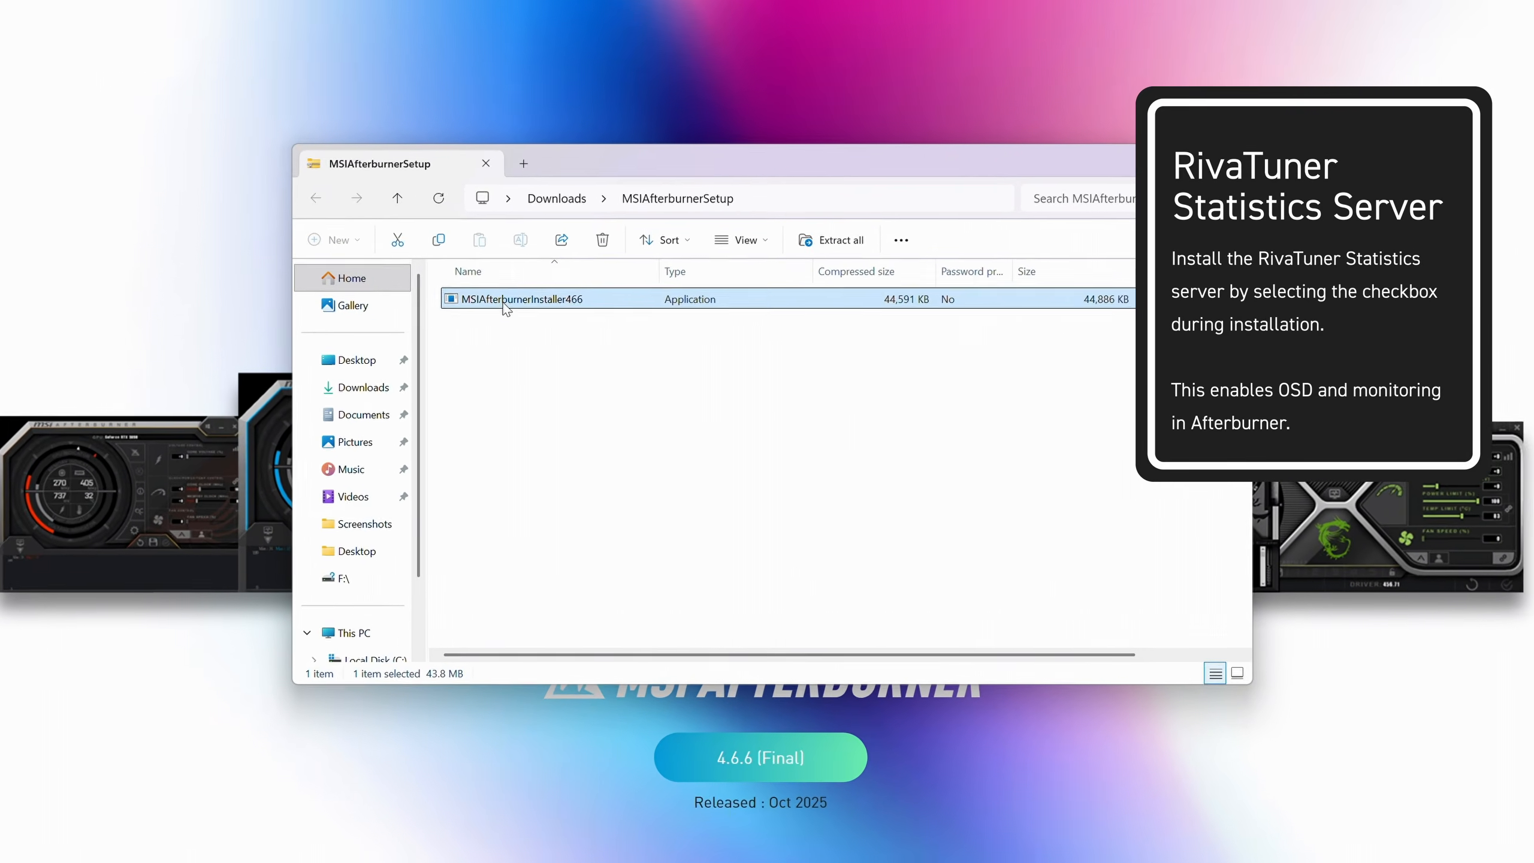
{"action": "double_click", "coordinate": [480, 290]}
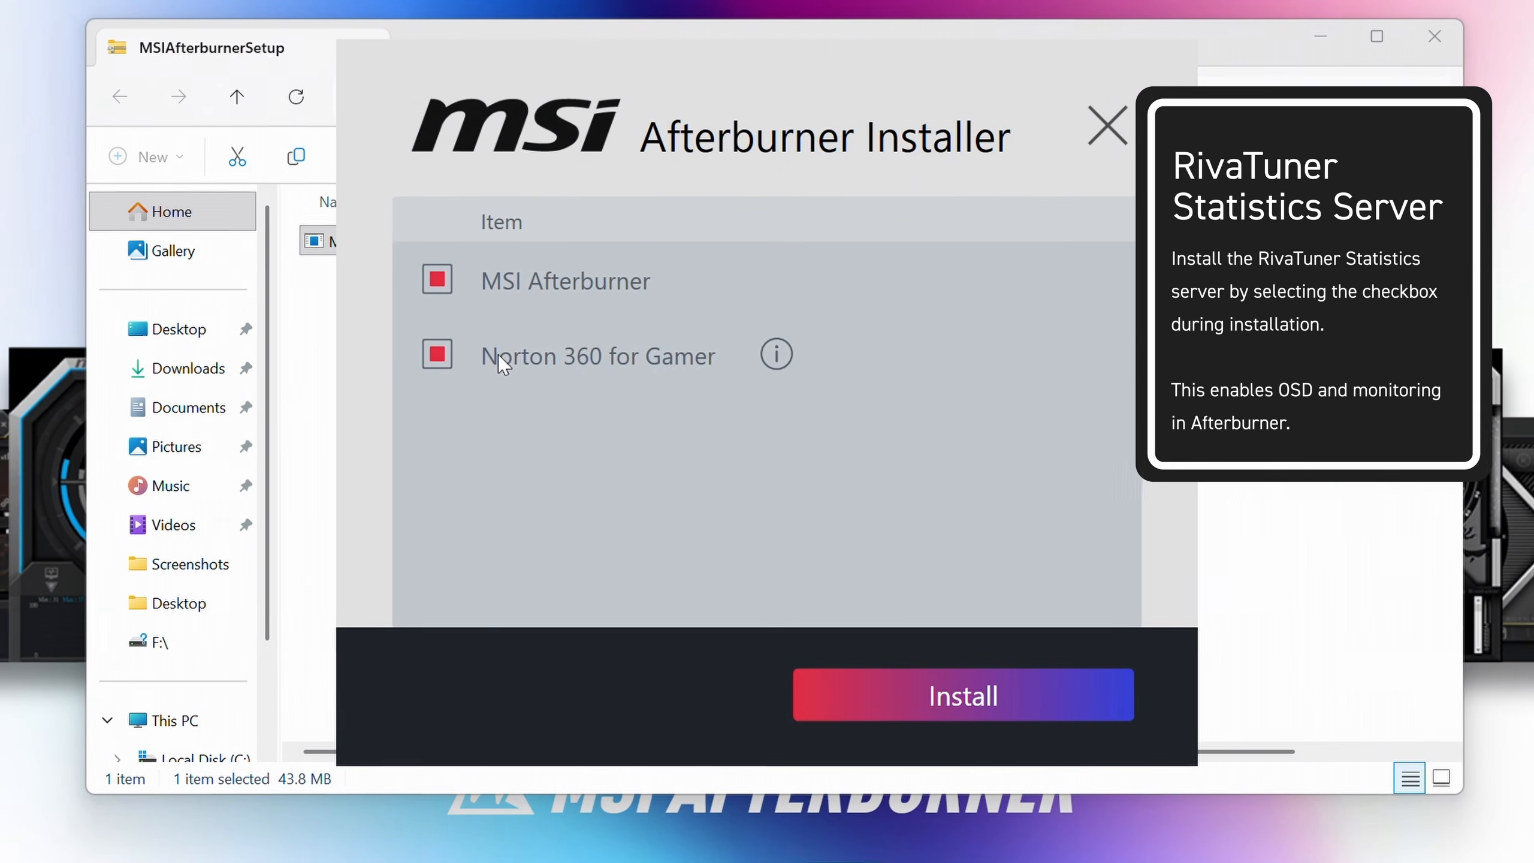
{"action": "left_click", "coordinate": [564, 378]}
{"action": "left_click", "coordinate": [942, 701]}
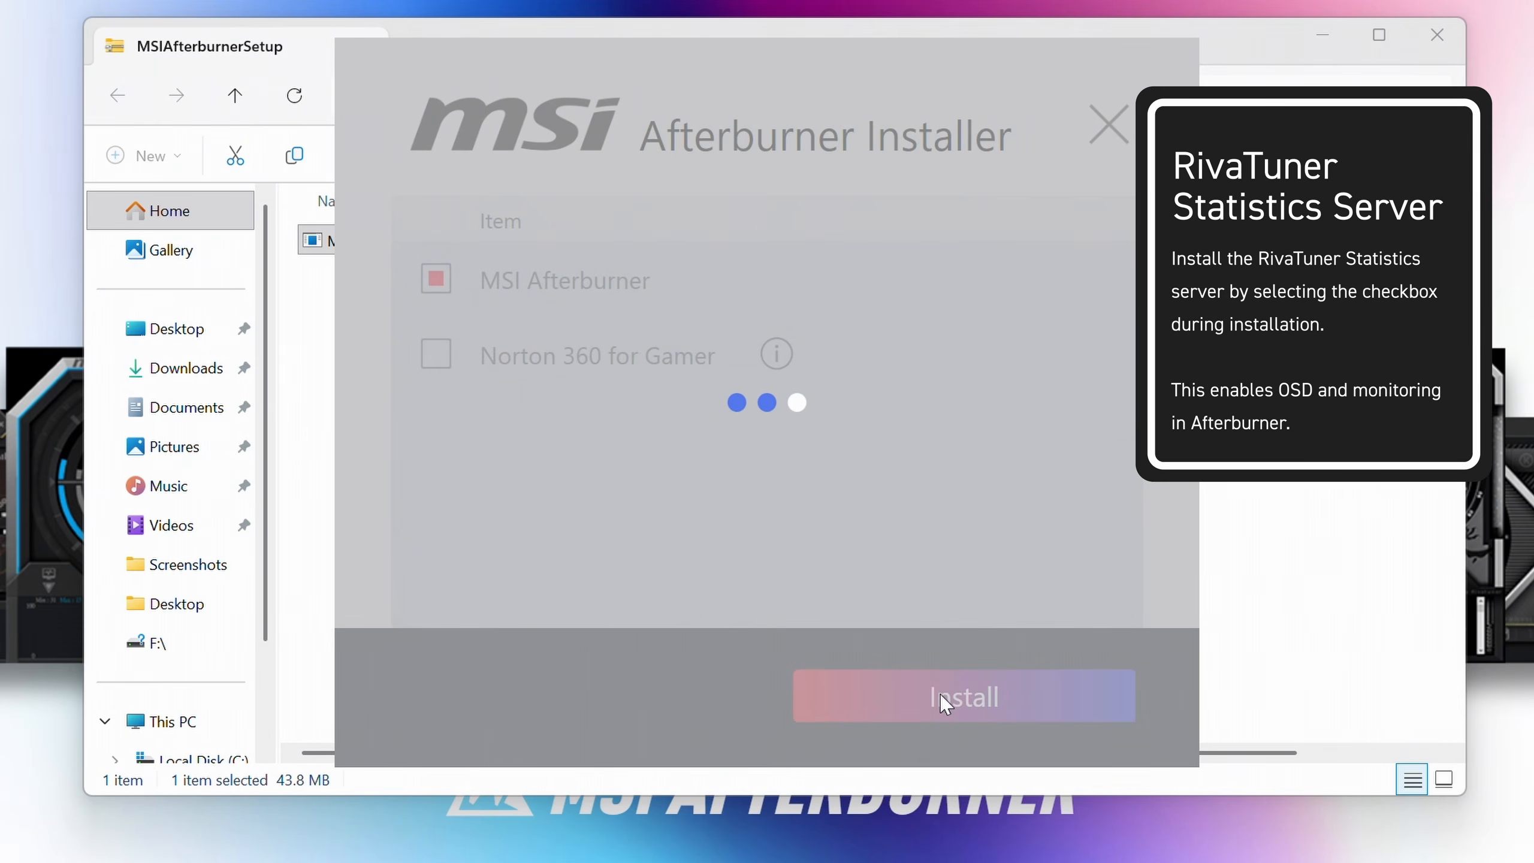
{"action": "left_click", "coordinate": [655, 629]}
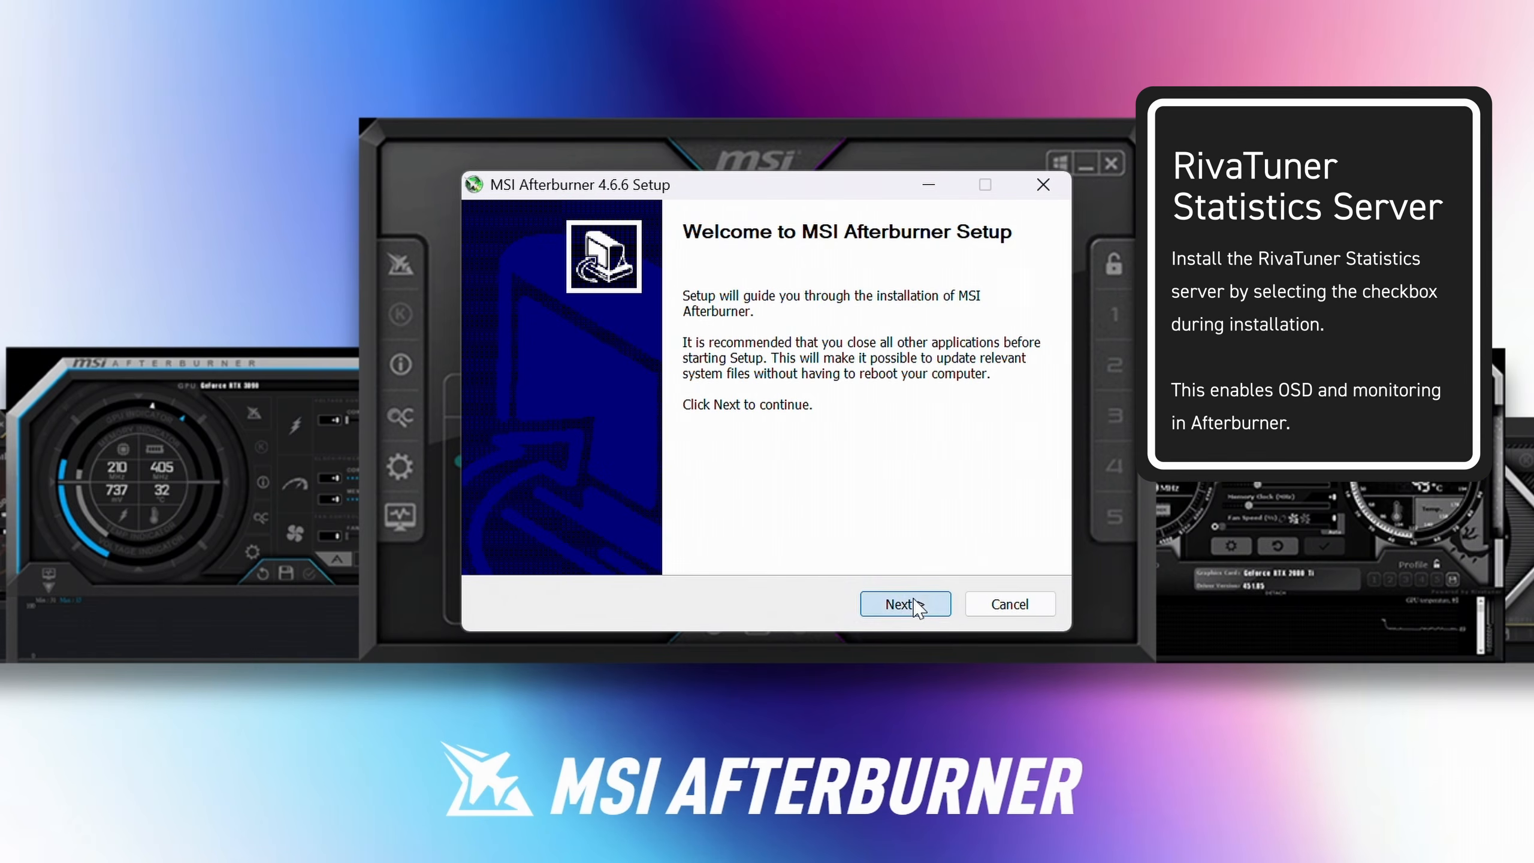
Accept the license agreement and install MSI Afterburner 4.6.6 with the default Start Menu folder.
{"action": "left_click", "coordinate": [906, 605]}
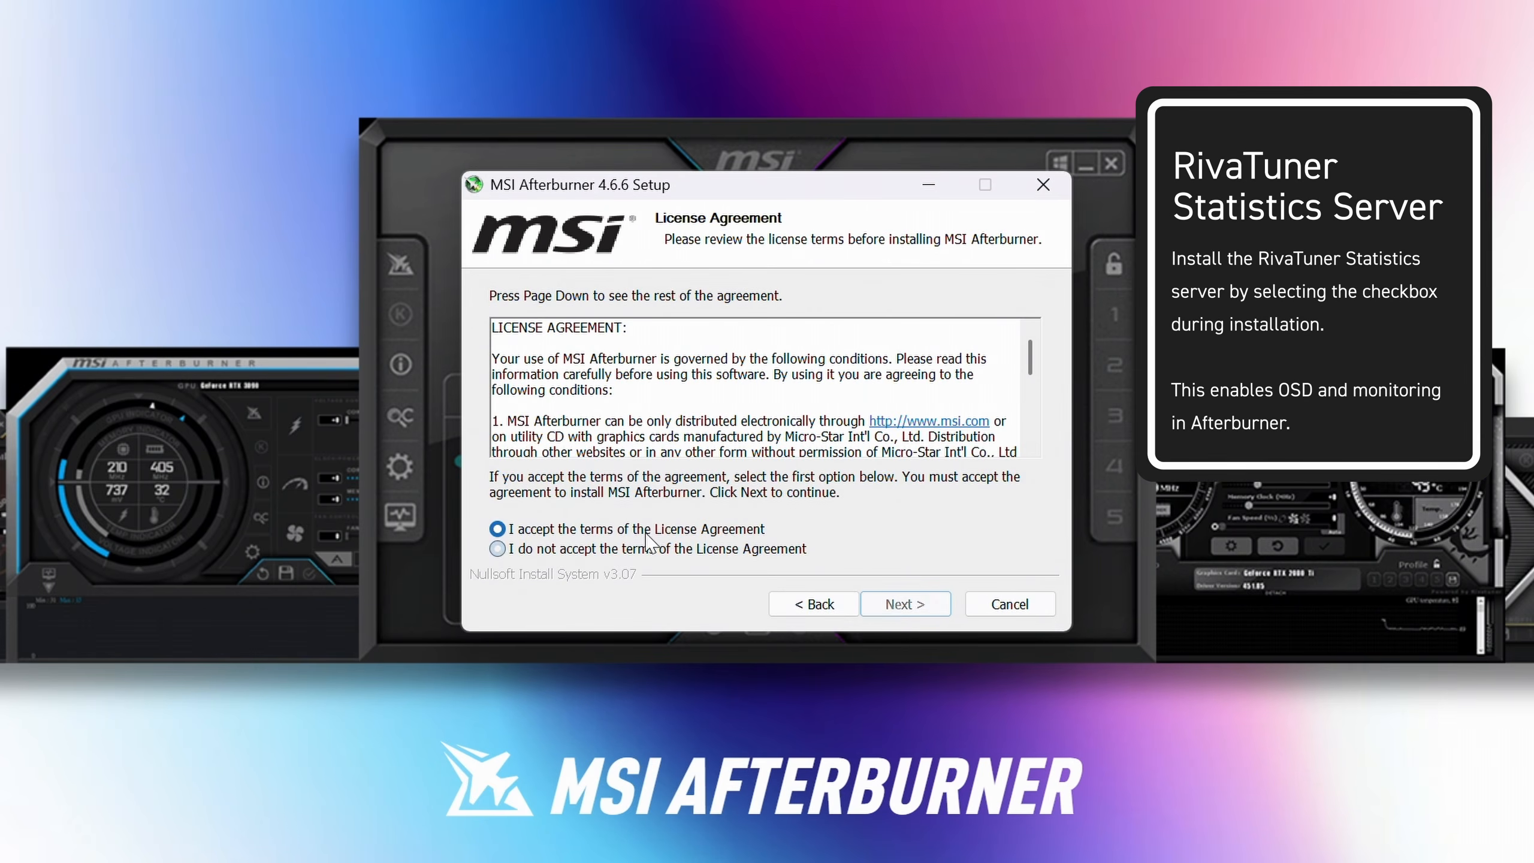
{"action": "left_click", "coordinate": [891, 607]}
{"action": "left_click", "coordinate": [904, 605]}
{"action": "left_click", "coordinate": [902, 605]}
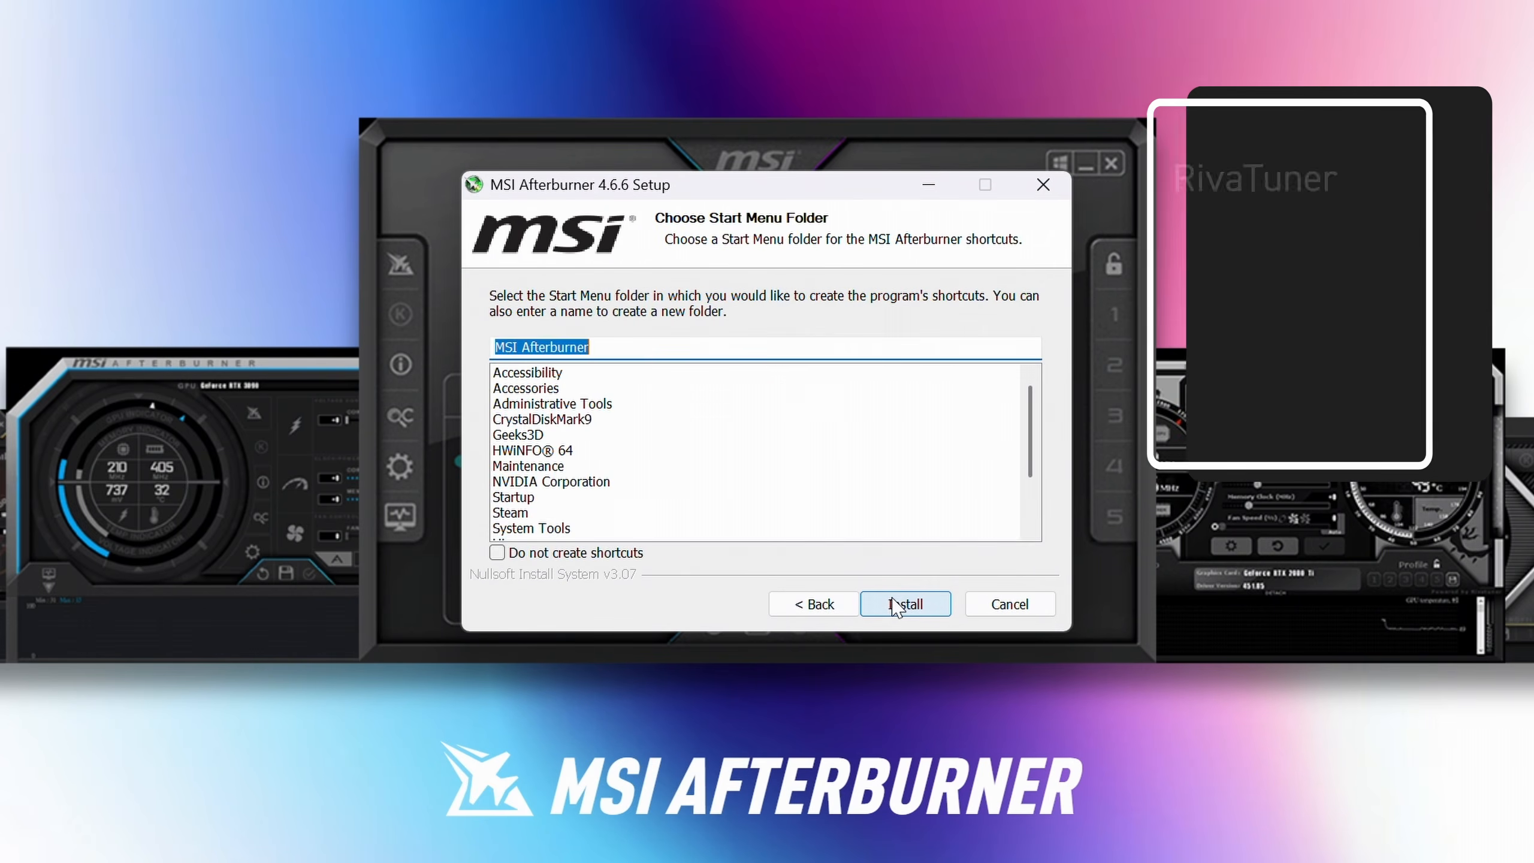
{"action": "left_click", "coordinate": [900, 605]}
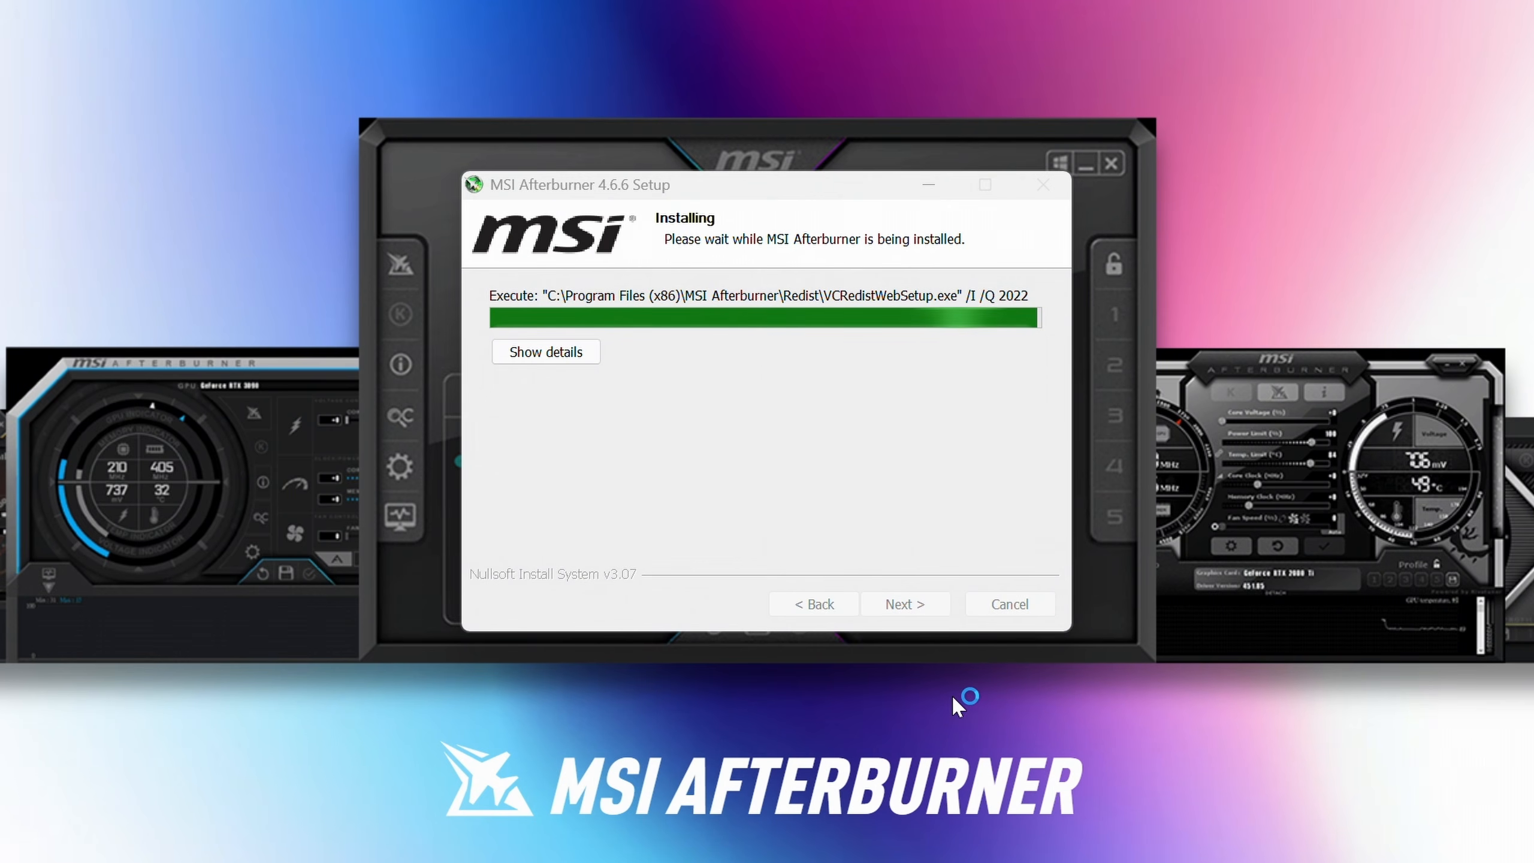
Install RivaTuner Statistics Server 7.3.7 with the default Start Menu folder.
{"action": "left_click", "coordinate": [784, 466]}
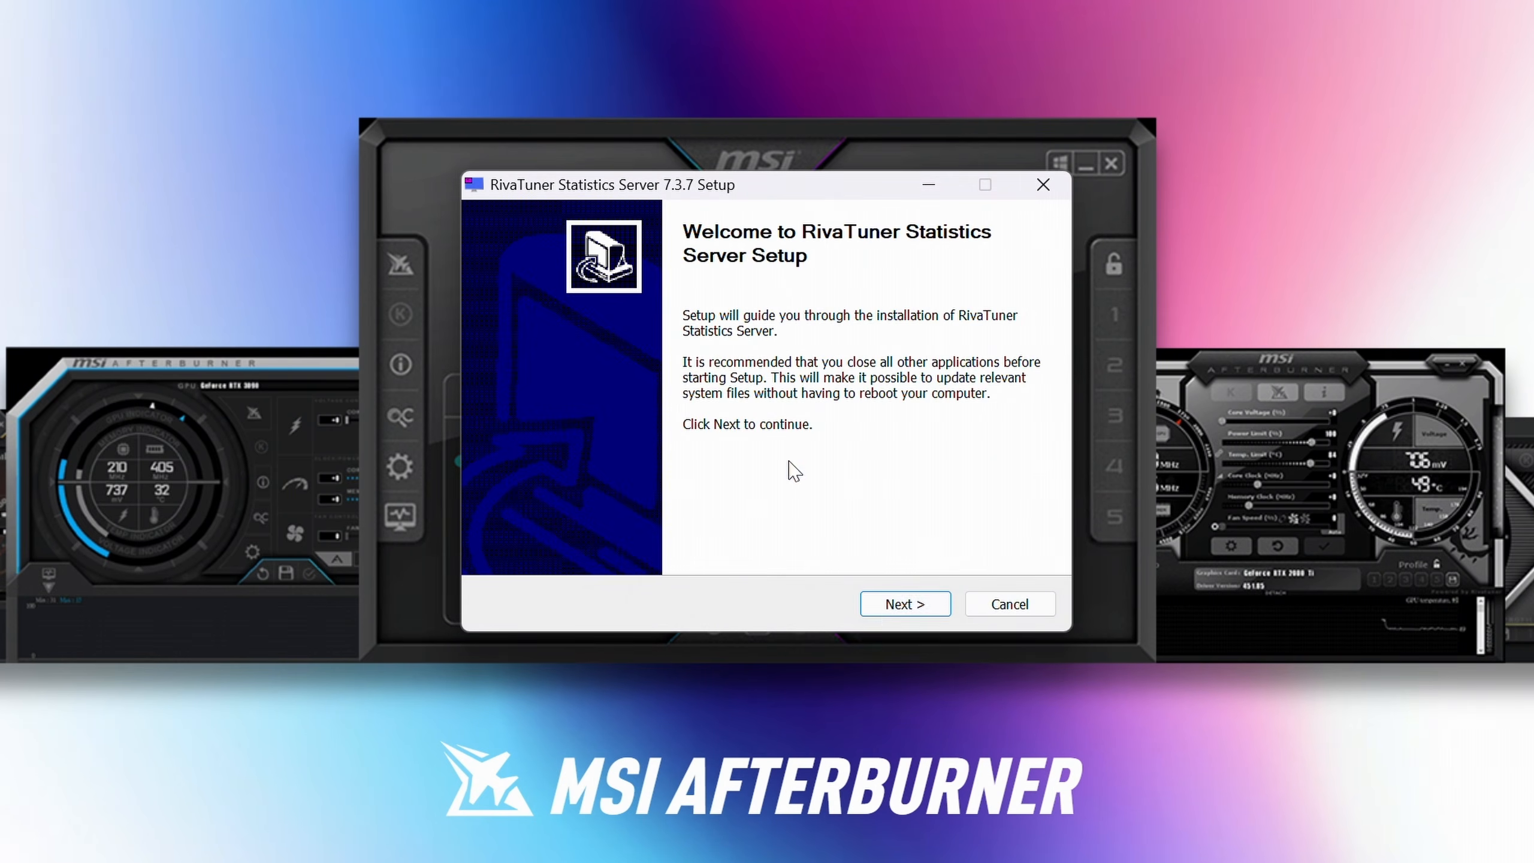
{"action": "left_click", "coordinate": [888, 604]}
{"action": "left_click", "coordinate": [904, 604]}
{"action": "left_click", "coordinate": [903, 604]}
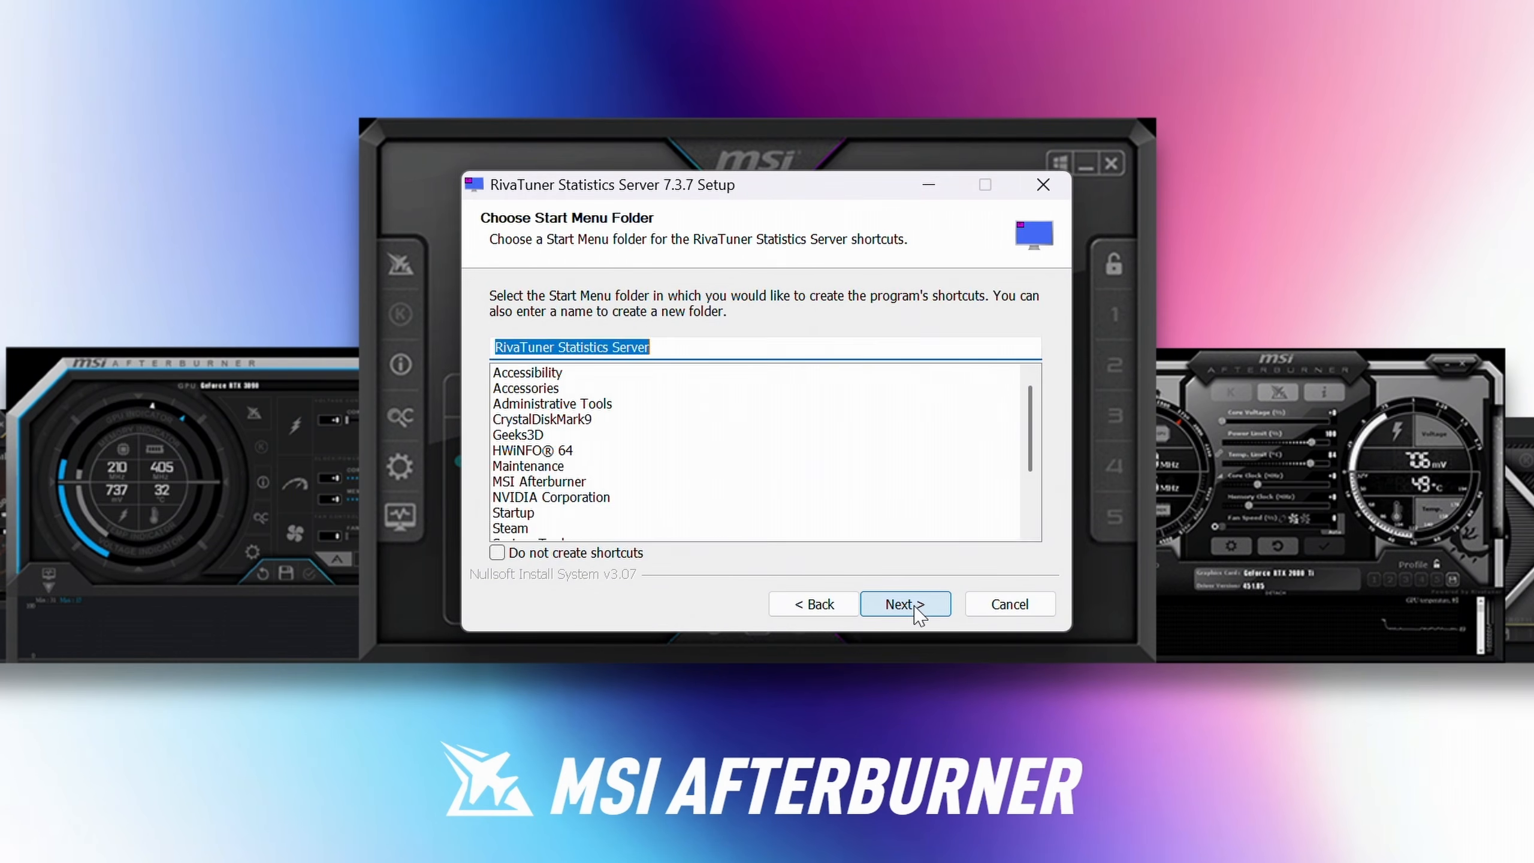
{"action": "left_click", "coordinate": [904, 604]}
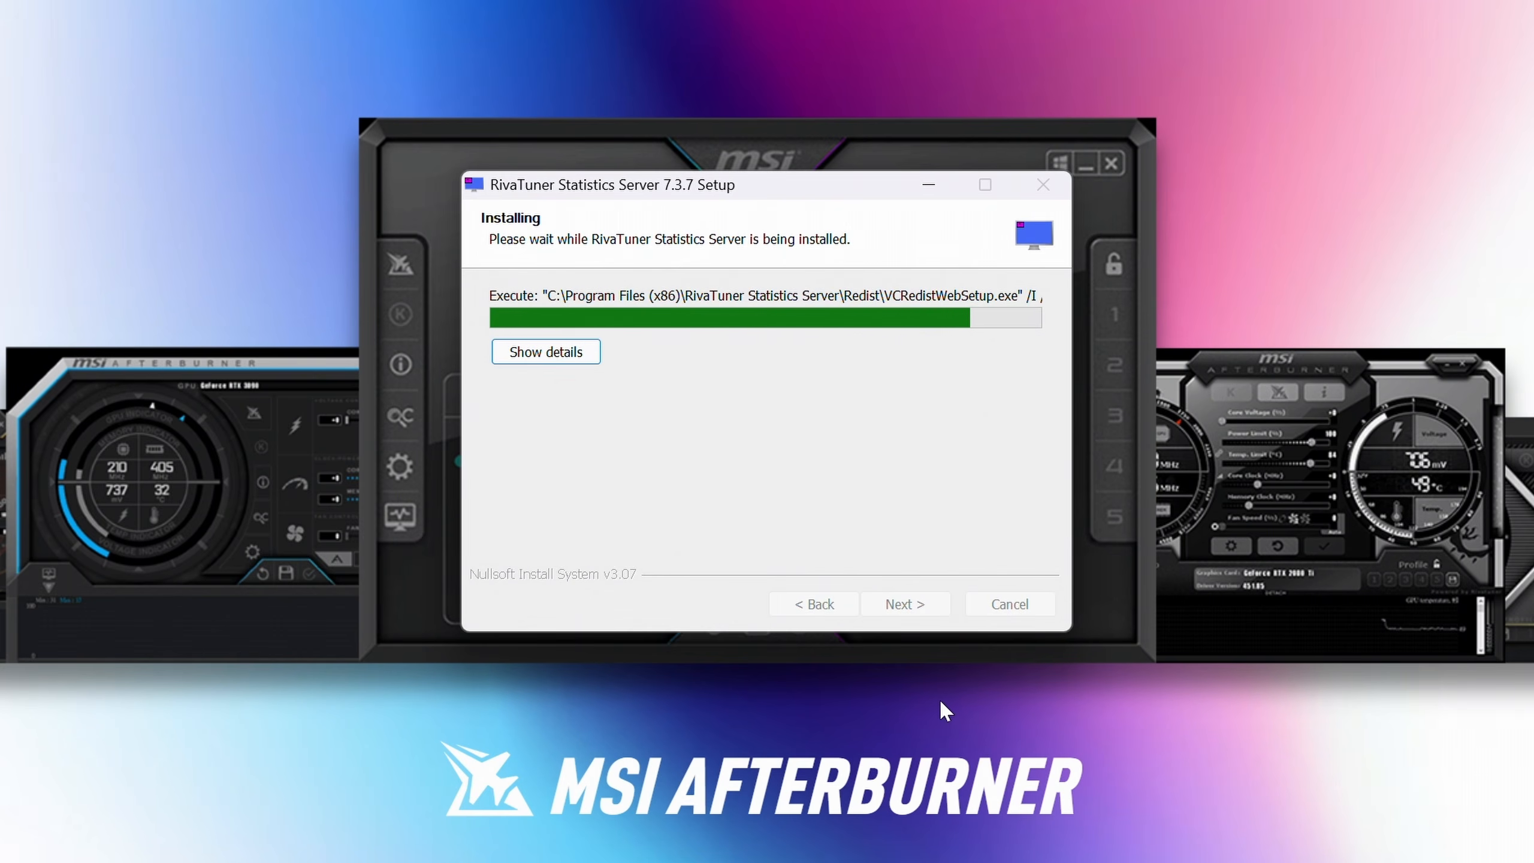
Finish both setups without showing the MSI Afterburner readme and launch MSI Afterburner.
{"action": "left_click", "coordinate": [692, 405]}
{"action": "left_click", "coordinate": [903, 608]}
{"action": "left_click", "coordinate": [725, 427]}
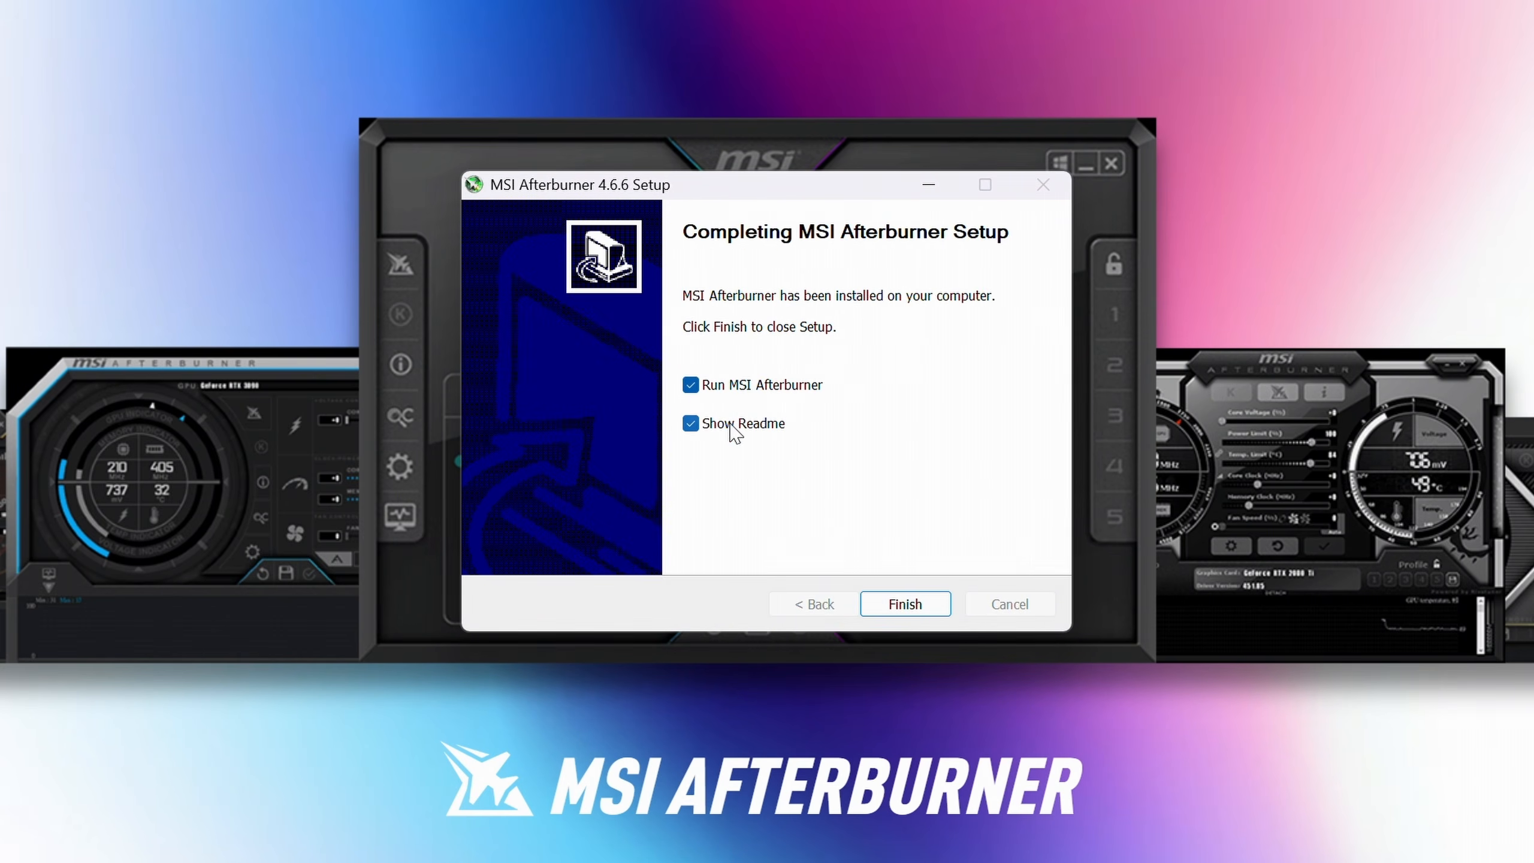
{"action": "left_click", "coordinate": [918, 611]}
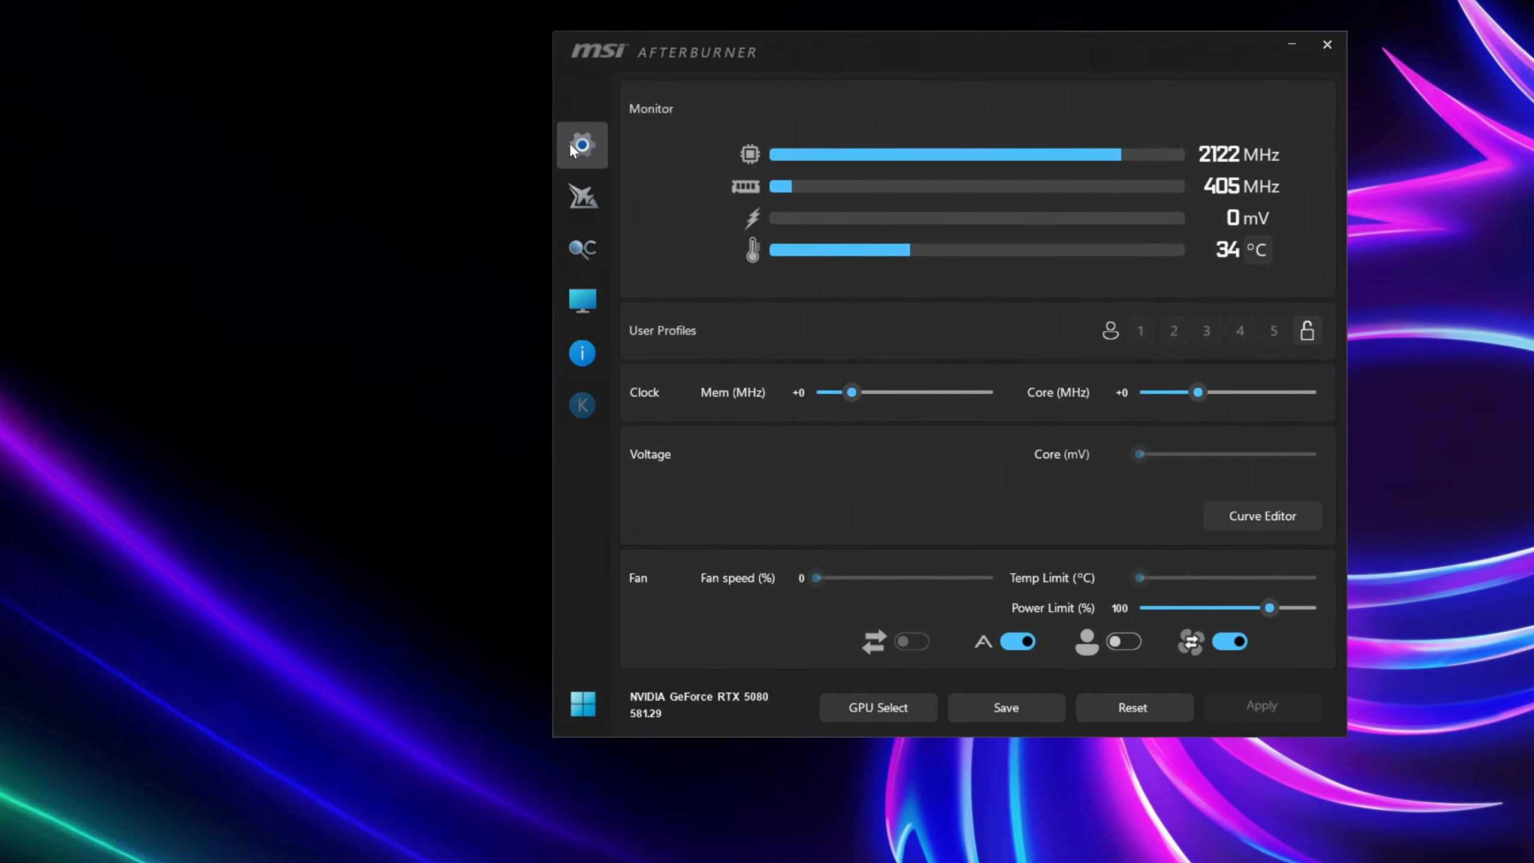
Enable Start with Windows, unlock voltage control and monitoring, restart MSI Afterburner and toggle applying the overclock at system startup.
{"action": "left_click", "coordinate": [582, 142]}
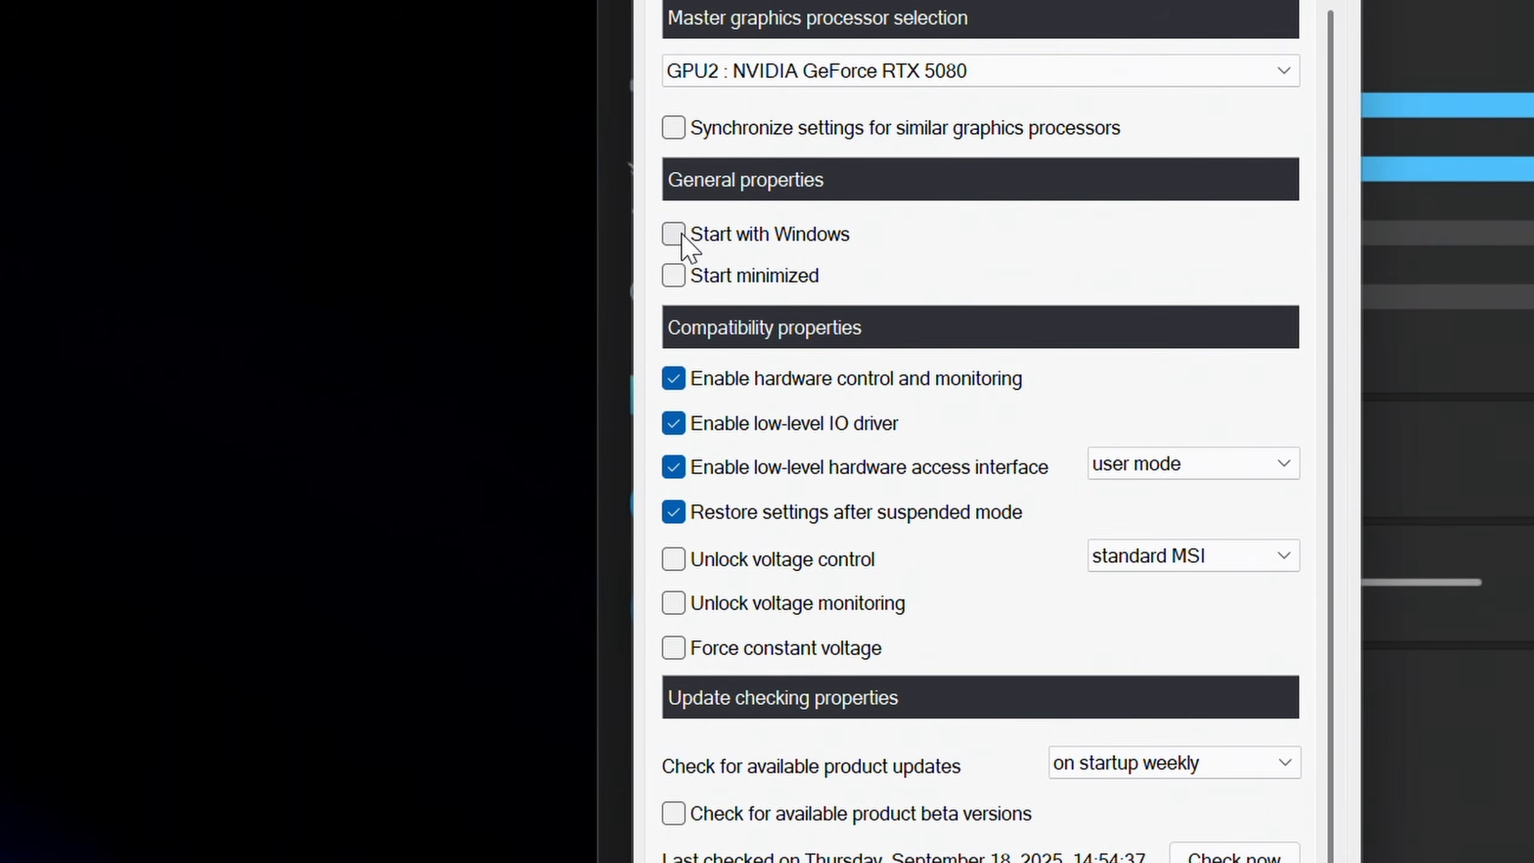
{"action": "left_click", "coordinate": [681, 233]}
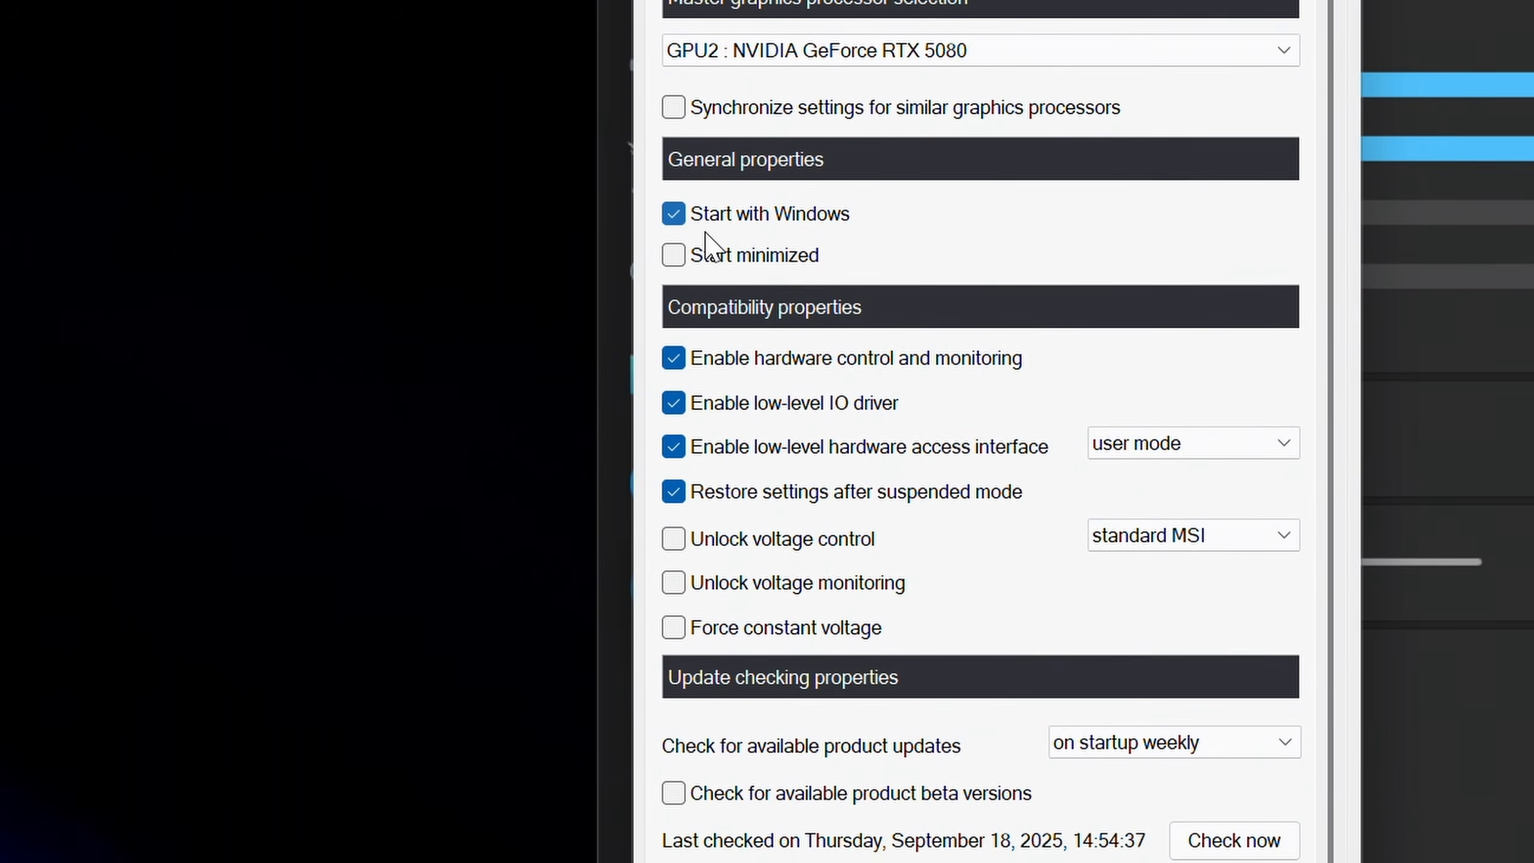
{"action": "left_click", "coordinate": [681, 537]}
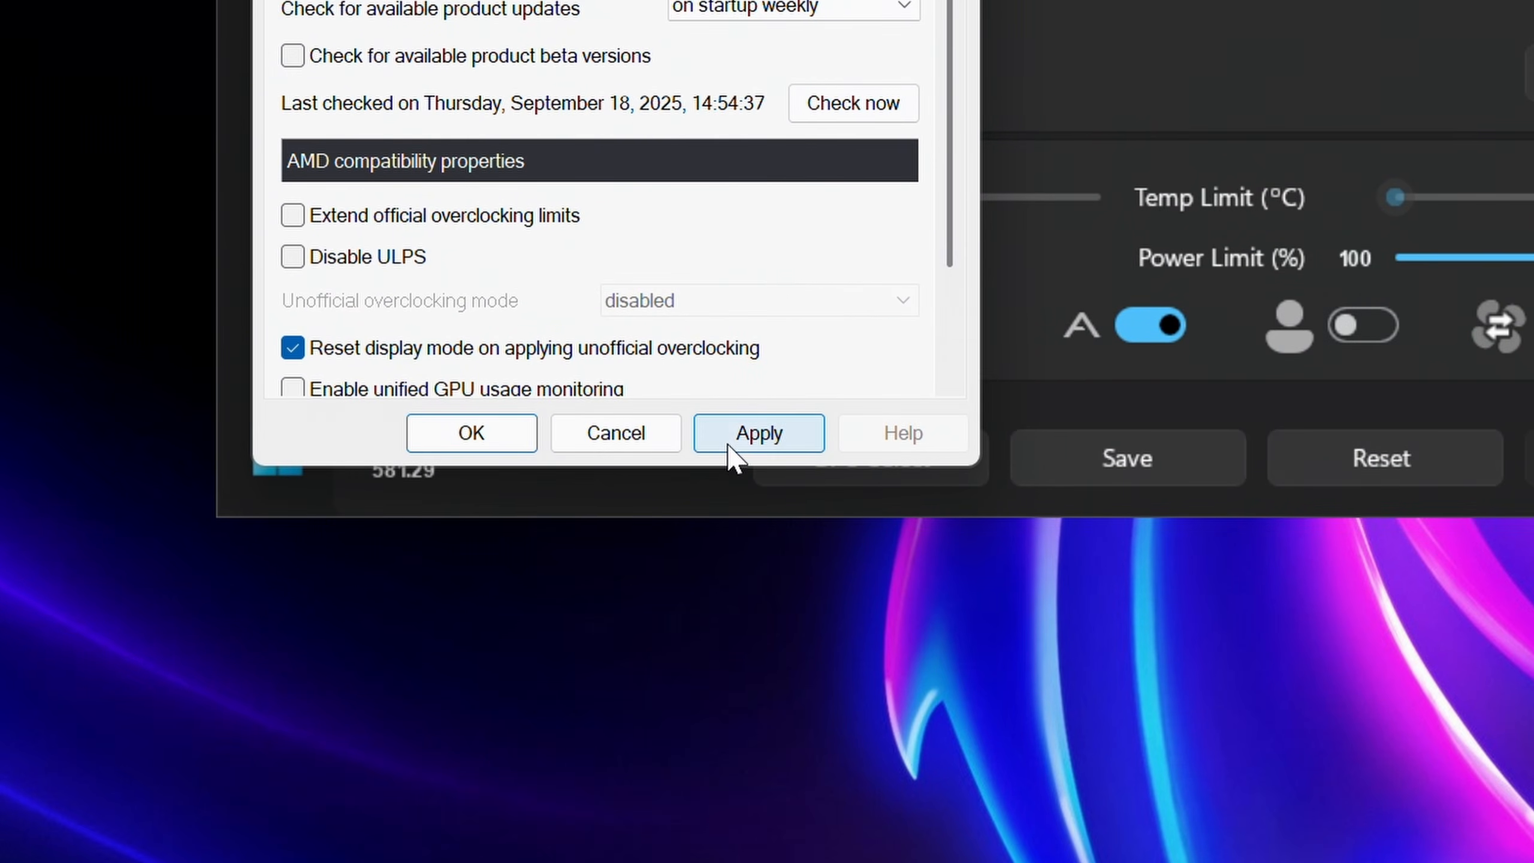
{"action": "left_click", "coordinate": [729, 448]}
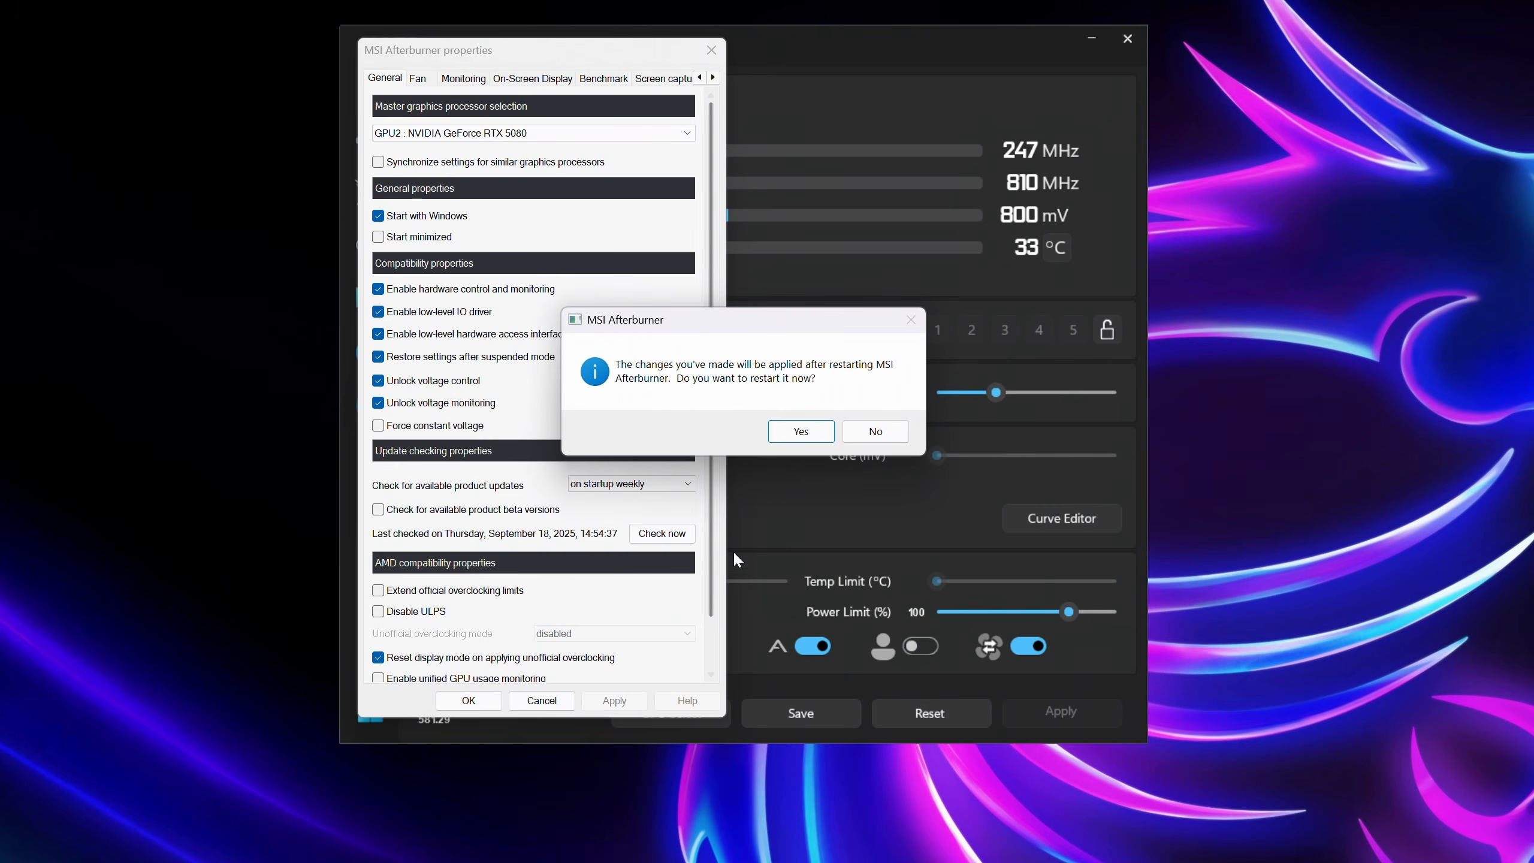
{"action": "left_click", "coordinate": [802, 431]}
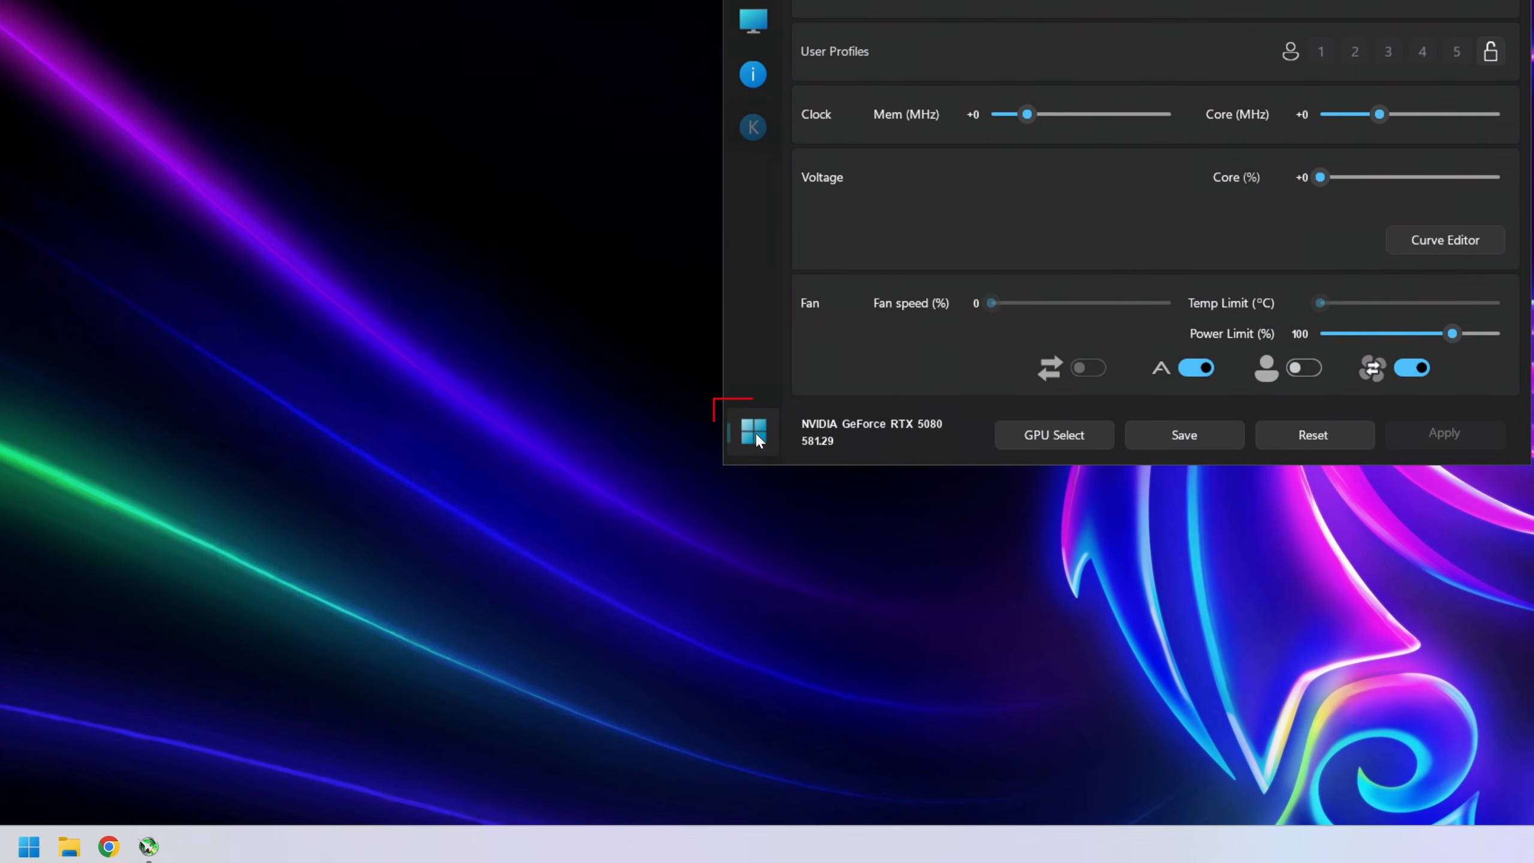
{"action": "left_click", "coordinate": [755, 432]}
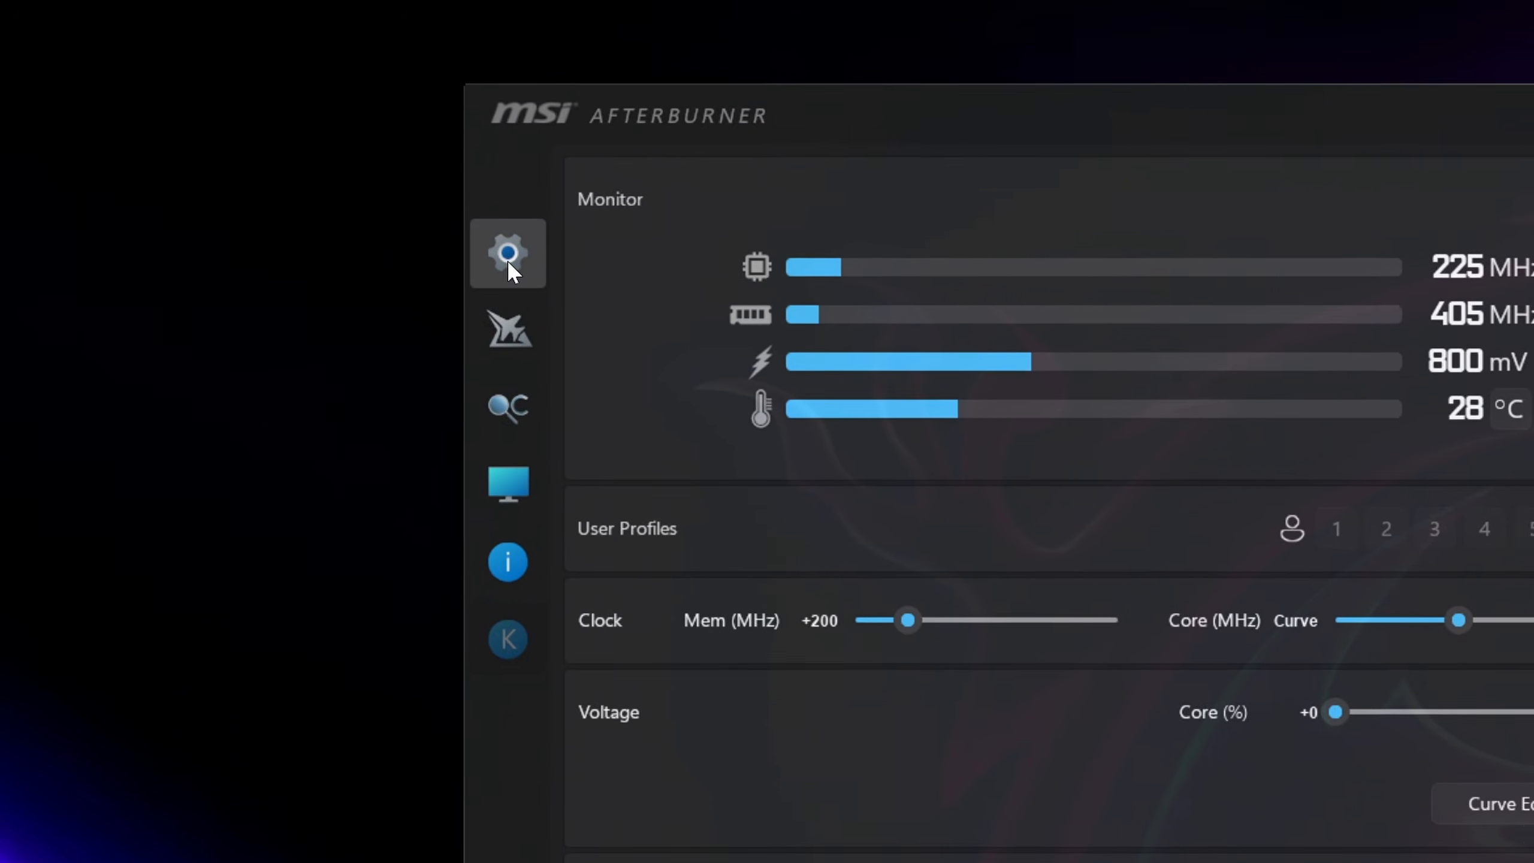
In the monitoring properties, show GPU1 temperature and GPU2 temperature in the On-Screen Display as text.
{"action": "left_click", "coordinate": [519, 266]}
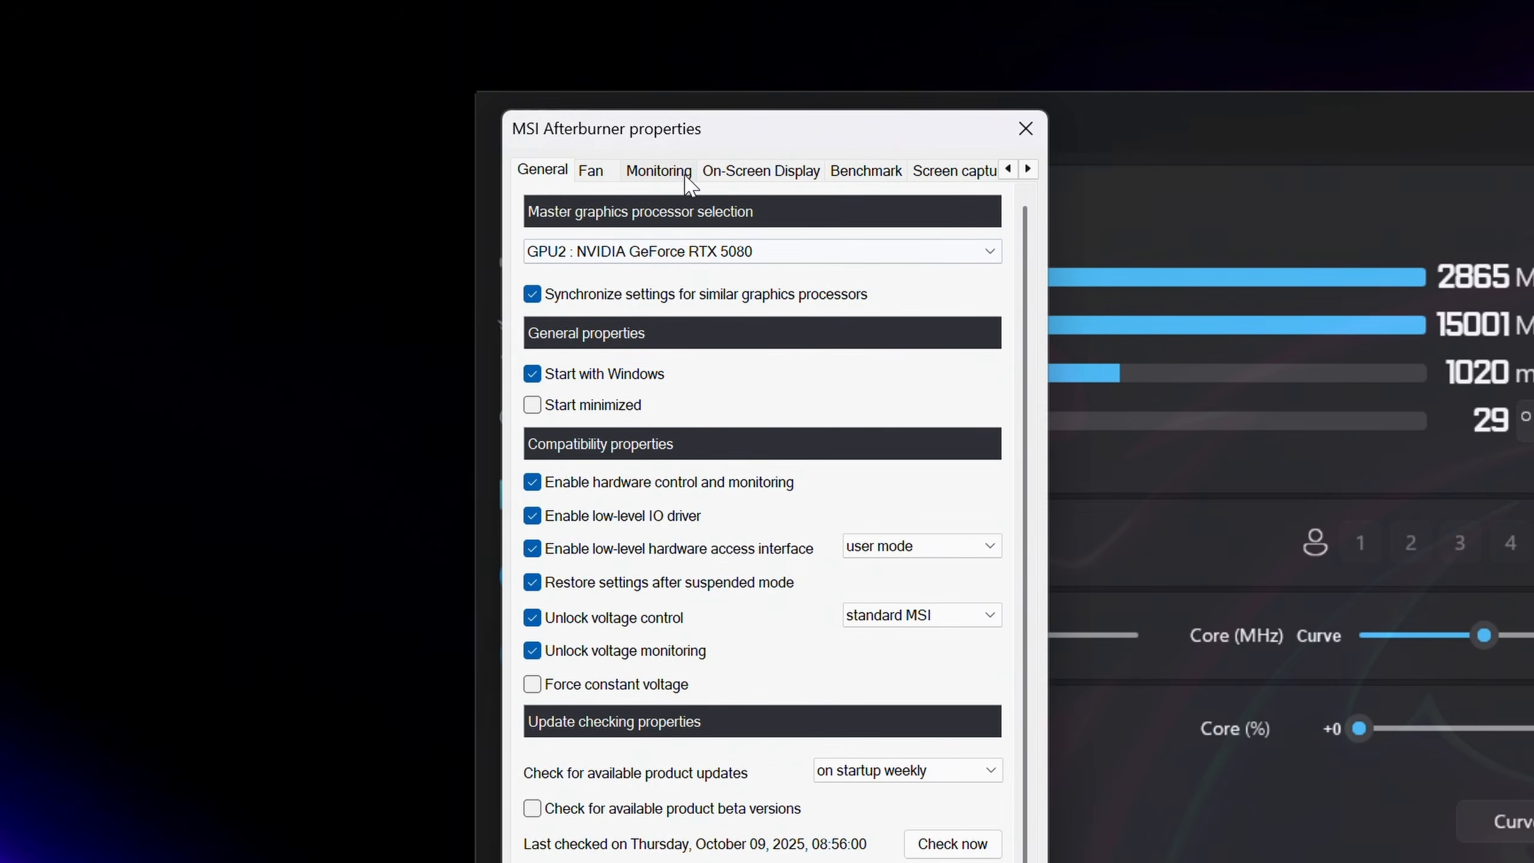
{"action": "left_click", "coordinate": [678, 175]}
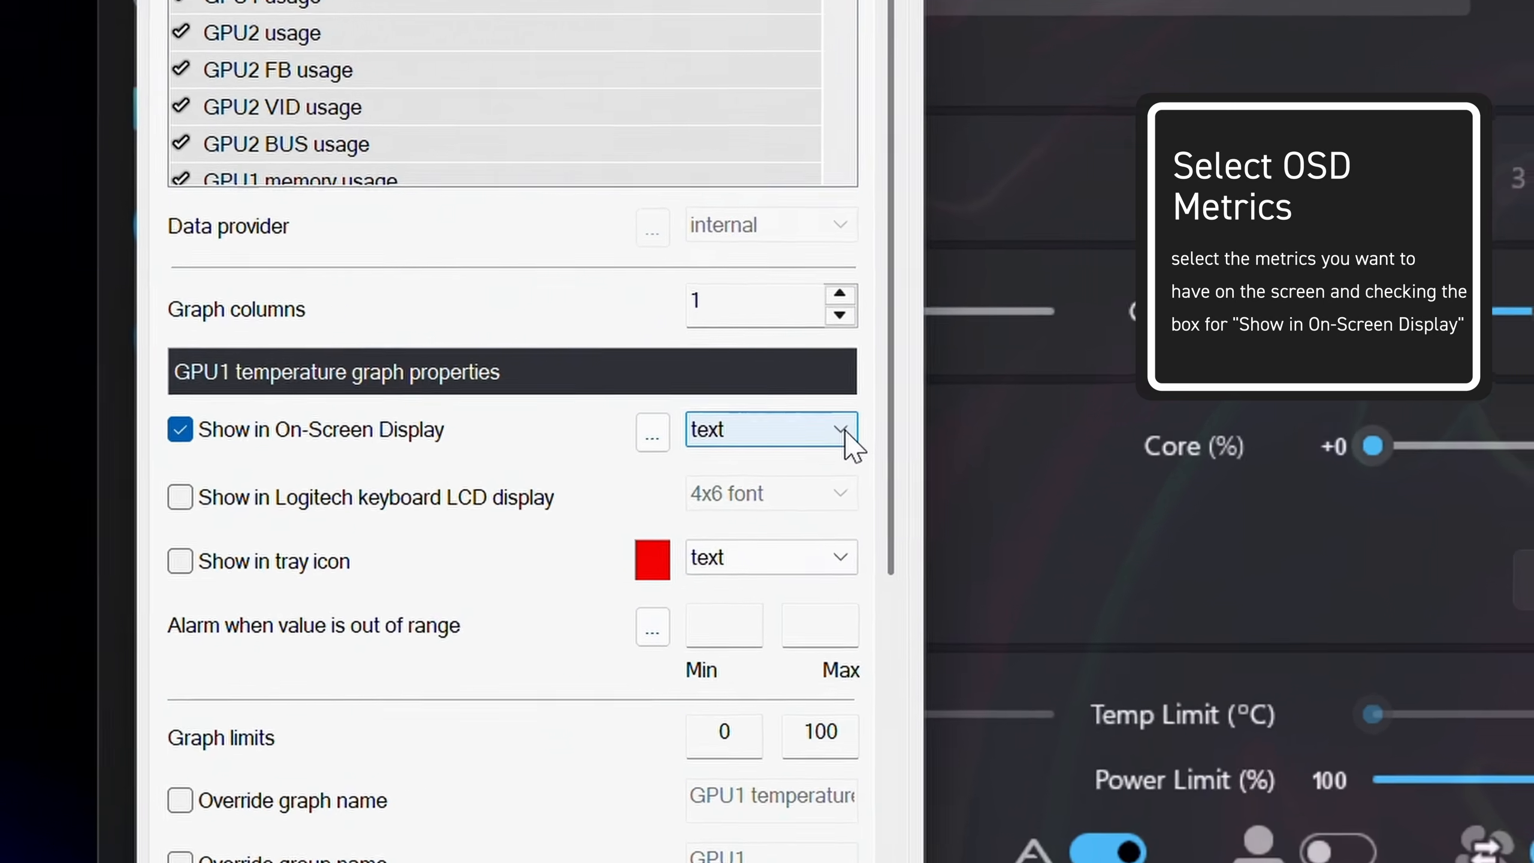
{"action": "left_click", "coordinate": [989, 409]}
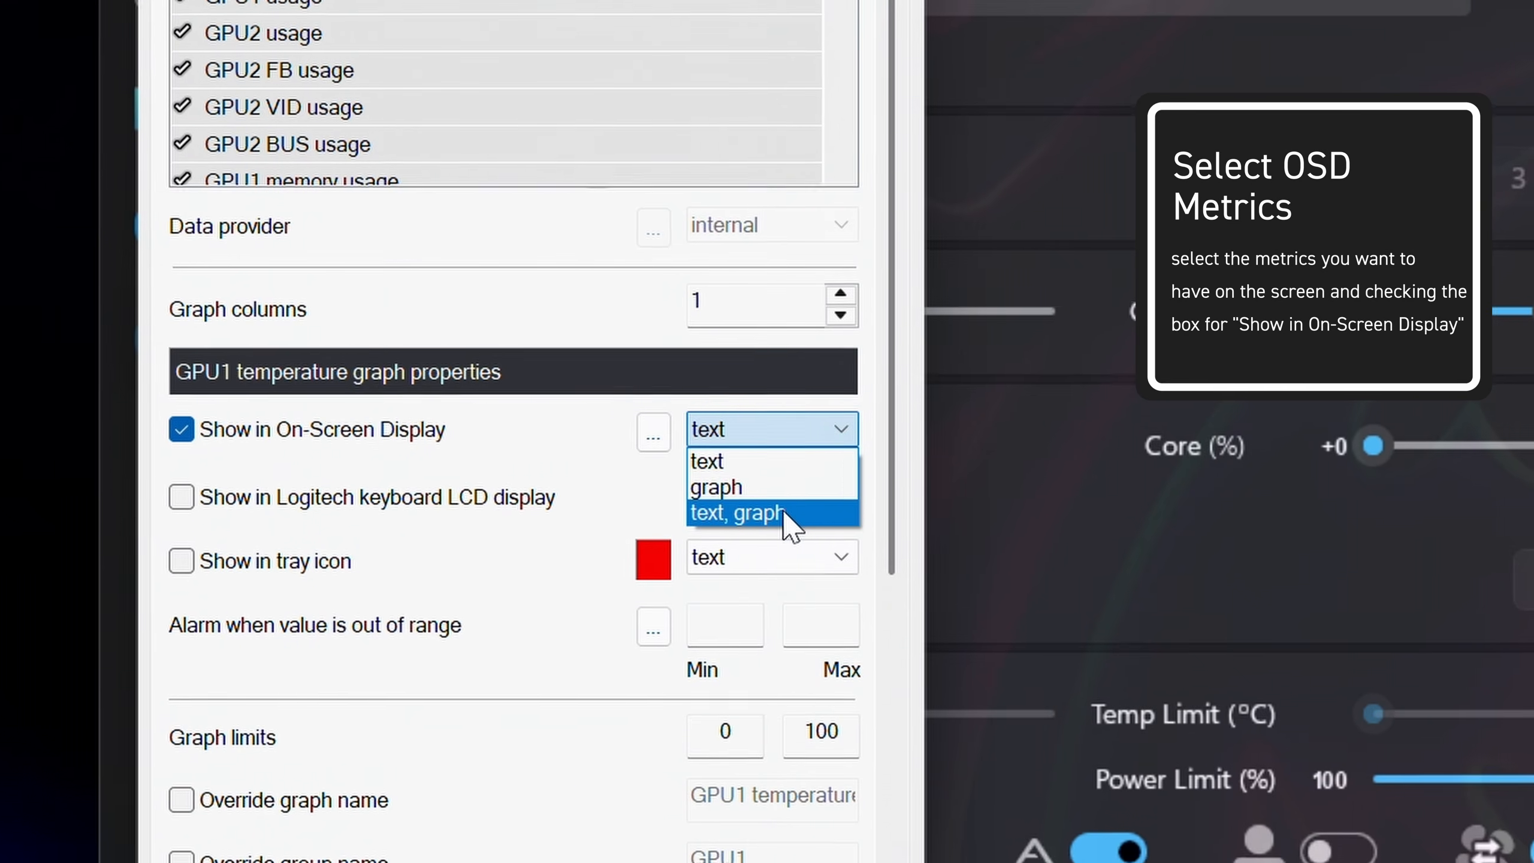
{"action": "left_click", "coordinate": [846, 433]}
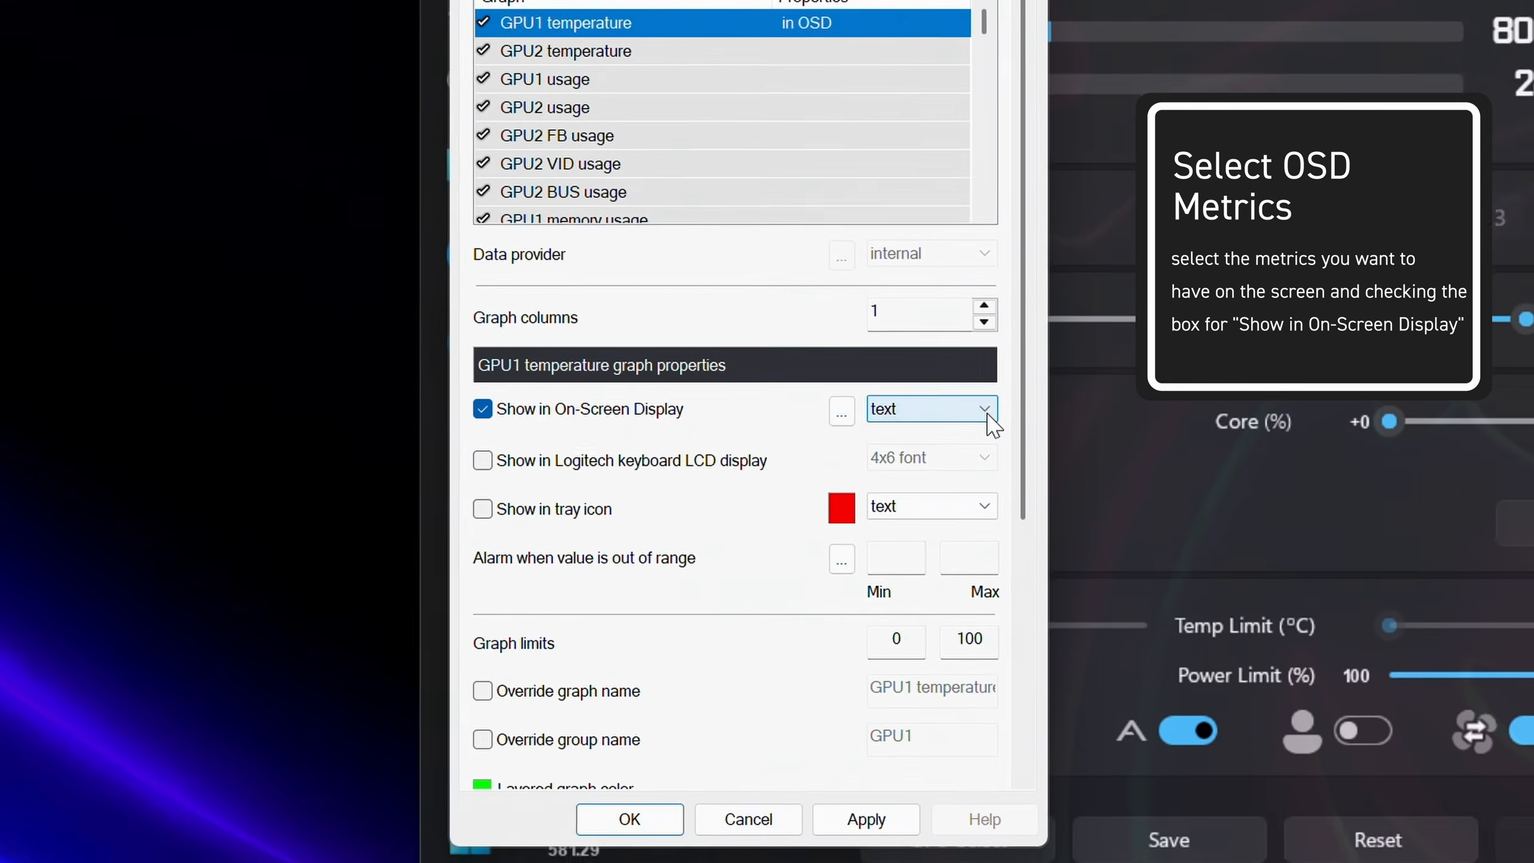
{"action": "left_click", "coordinate": [614, 86]}
{"action": "left_click", "coordinate": [774, 419]}
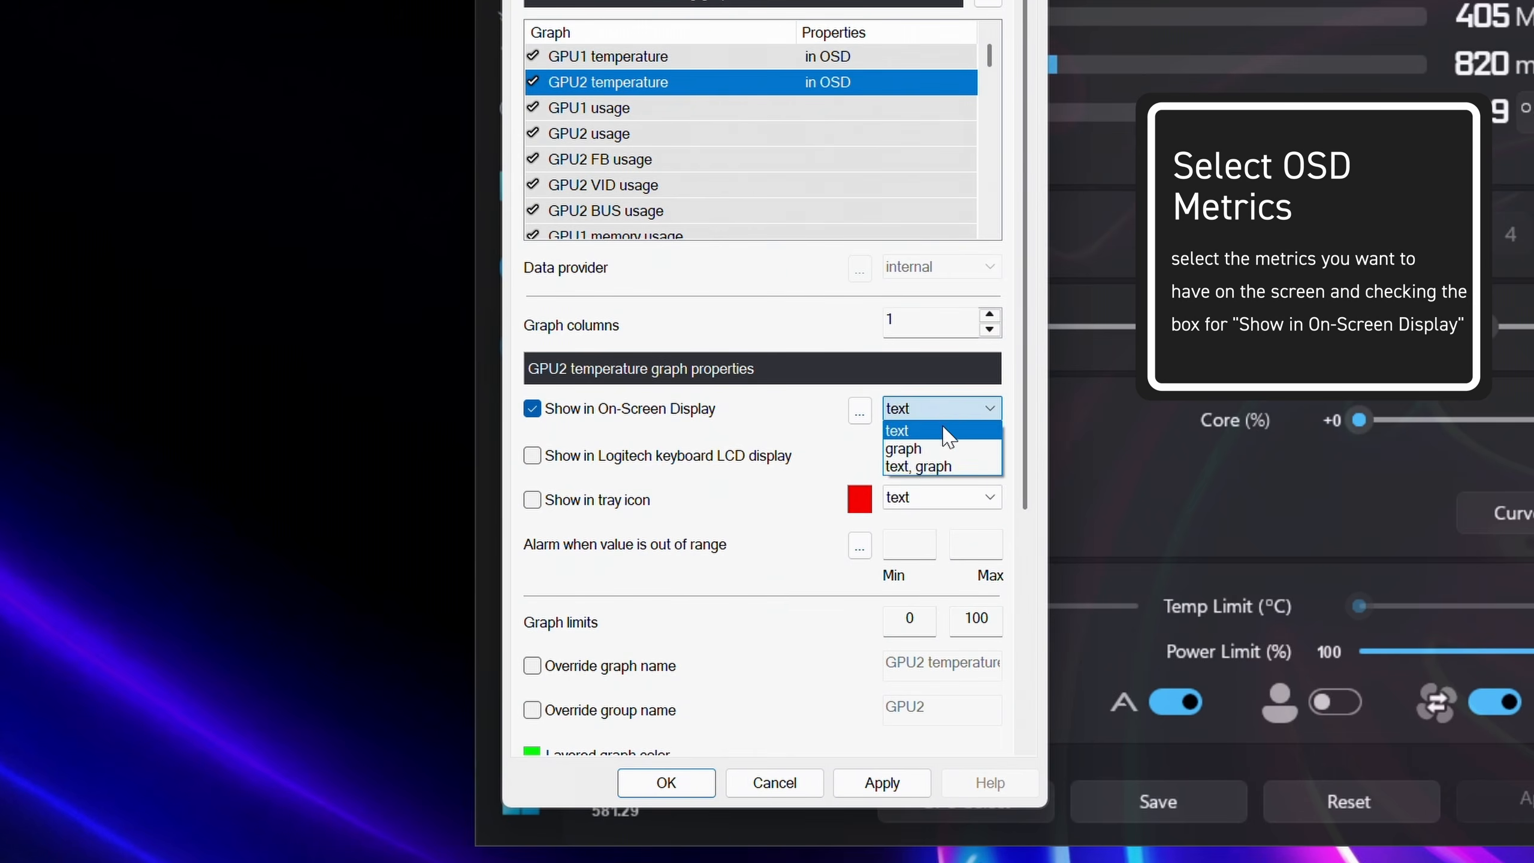
{"action": "left_click", "coordinate": [948, 431]}
Show the Framerate metric in the On-Screen Display as text and graph.
{"action": "scroll", "coordinate": [832, 138], "scroll_direction": "down", "scroll_amount": 10}
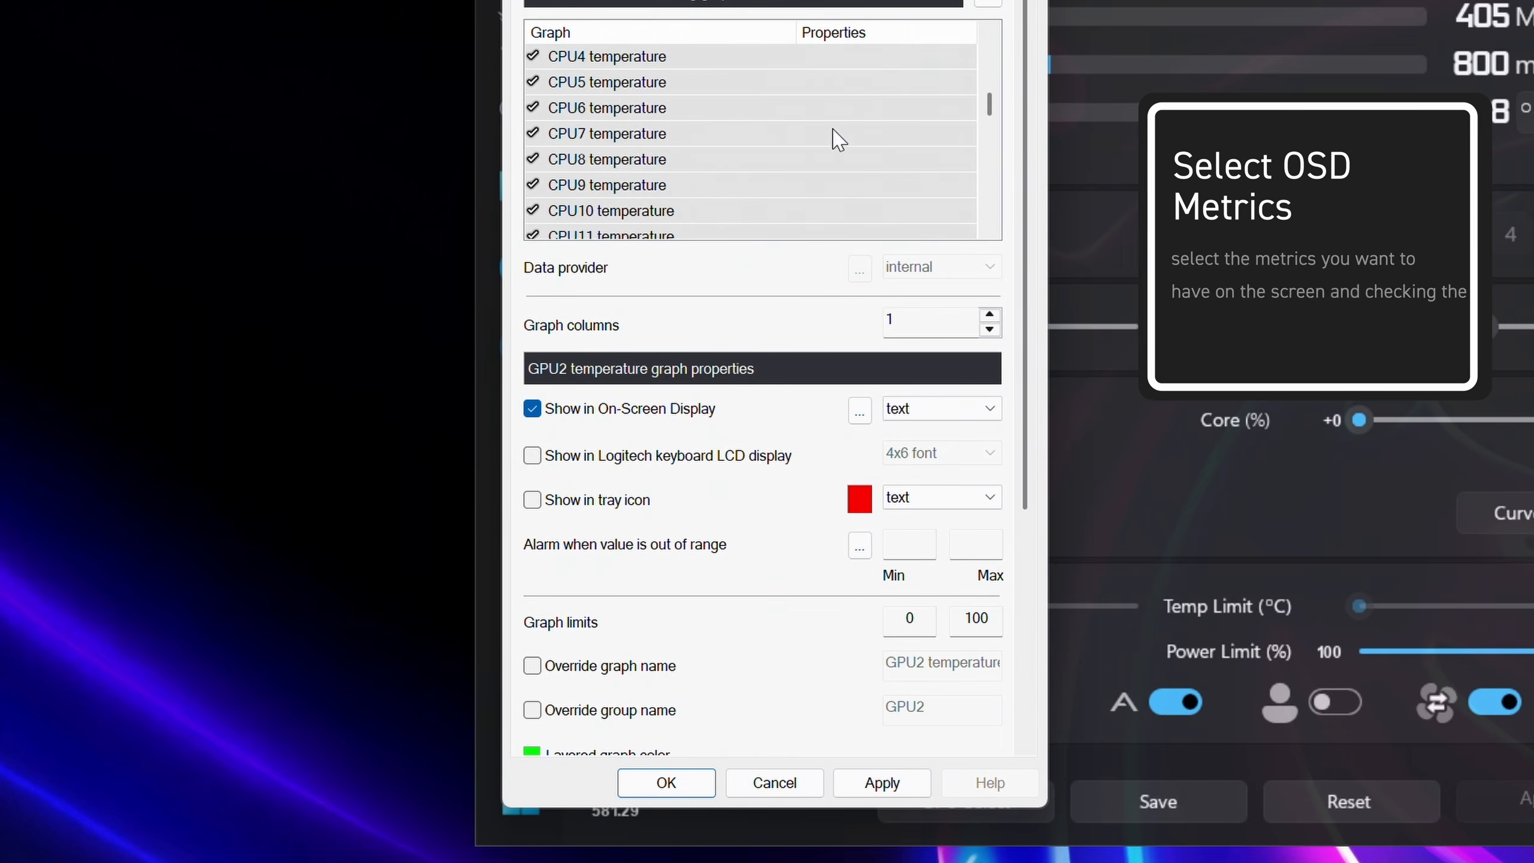
{"action": "left_click", "coordinate": [581, 107]}
{"action": "left_click", "coordinate": [935, 466]}
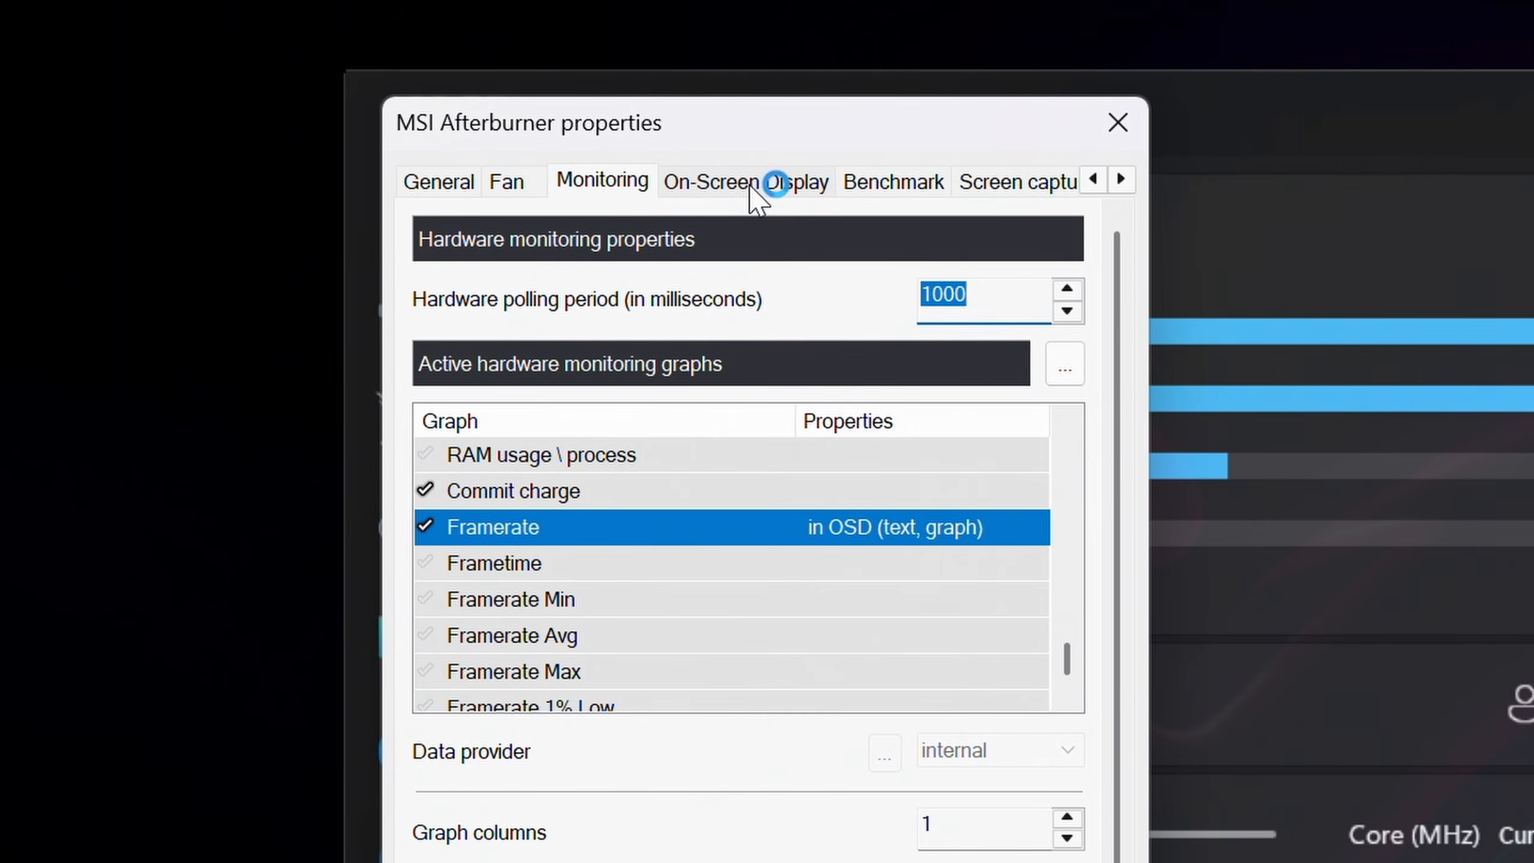
Assign Shift + Q as the Toggle On-Screen Display hotkey and save the properties.
{"action": "left_click", "coordinate": [751, 187]}
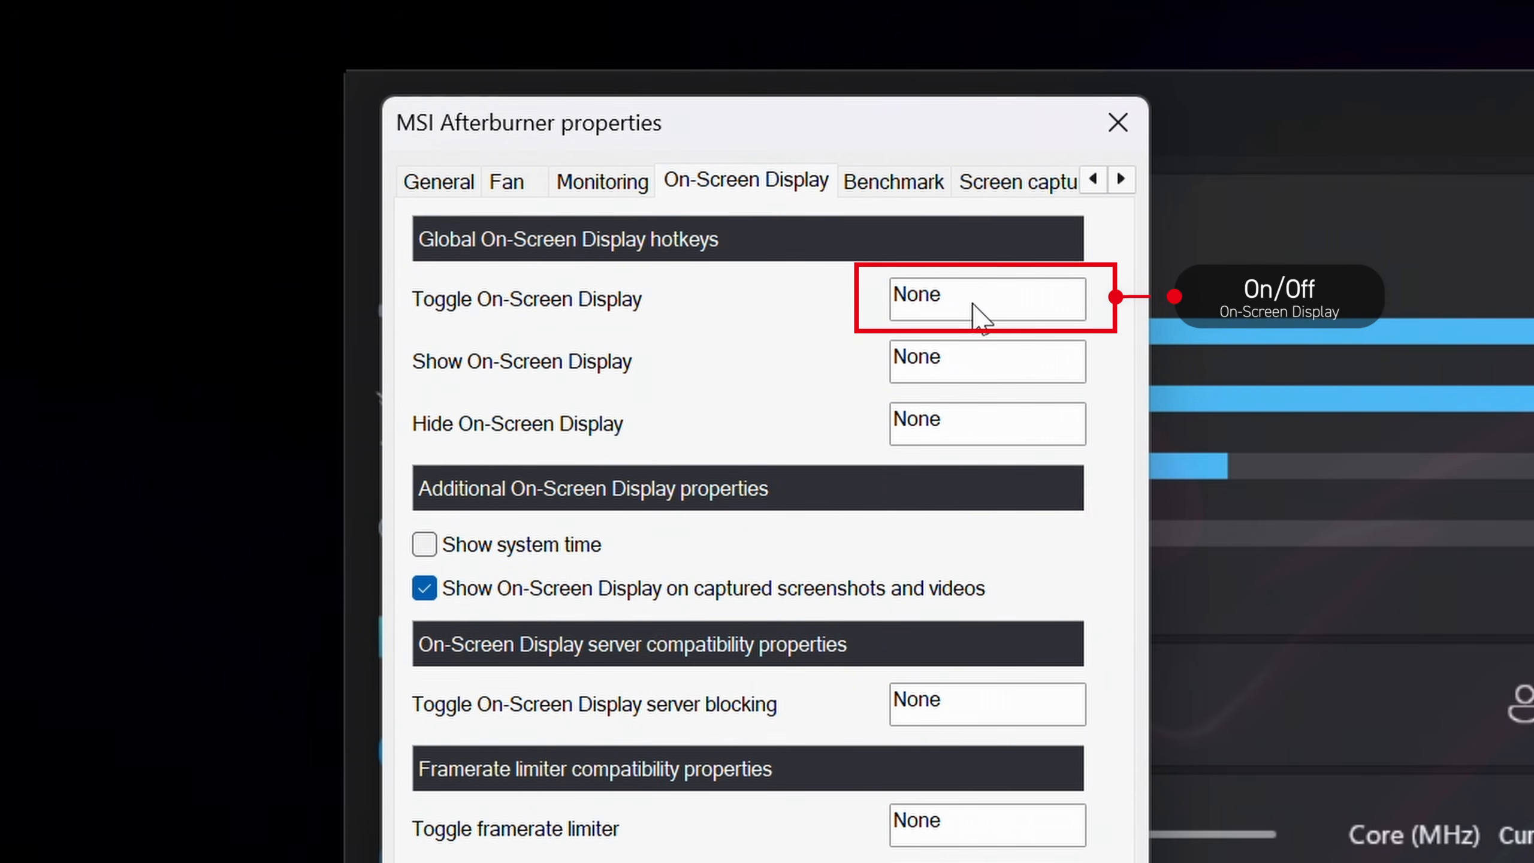
{"action": "left_click", "coordinate": [955, 319]}
{"action": "key", "text": "shift+q"}
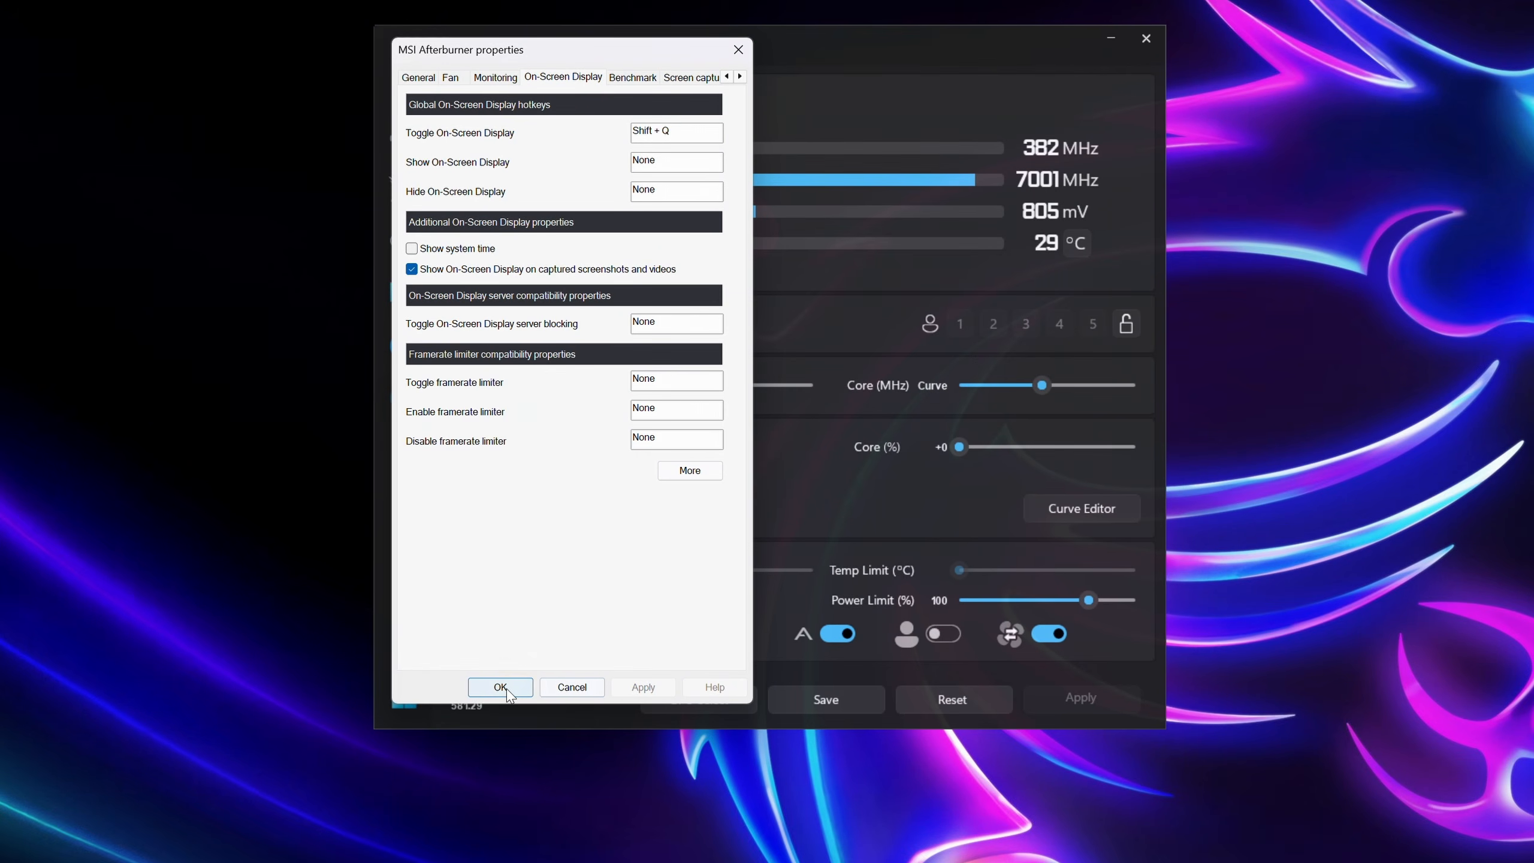
{"action": "left_click", "coordinate": [501, 688]}
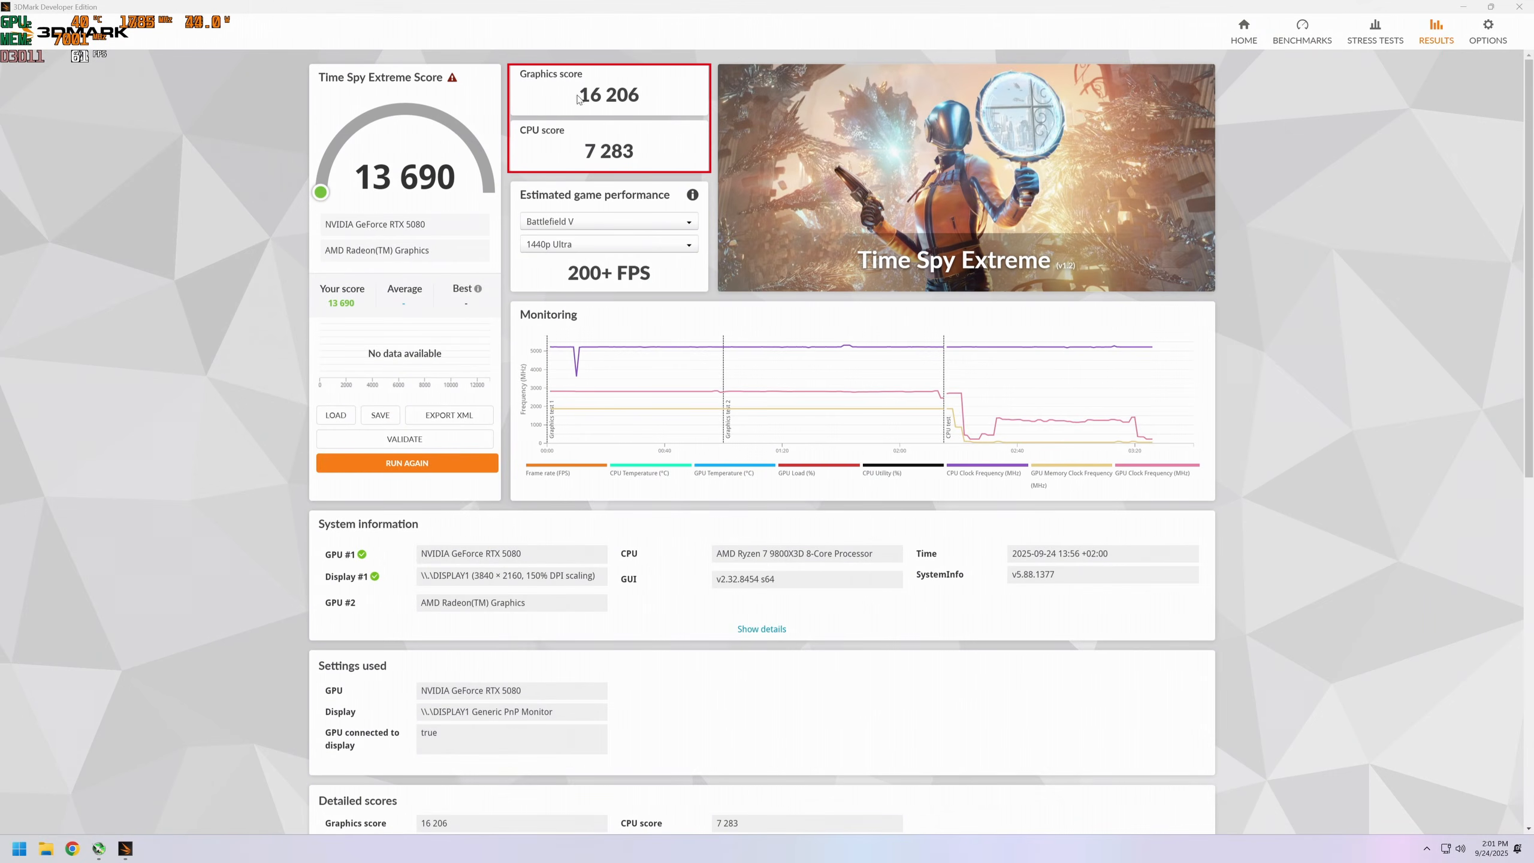
Check the 3DMark graphics score, switch to MSI Afterburner and examine the GPU2 temperature, clock, power and fan graphs in its hardware monitor.
{"action": "left_click_drag", "start_coordinate": [627, 99], "coordinate": [640, 97]}
{"action": "left_click", "coordinate": [100, 849]}
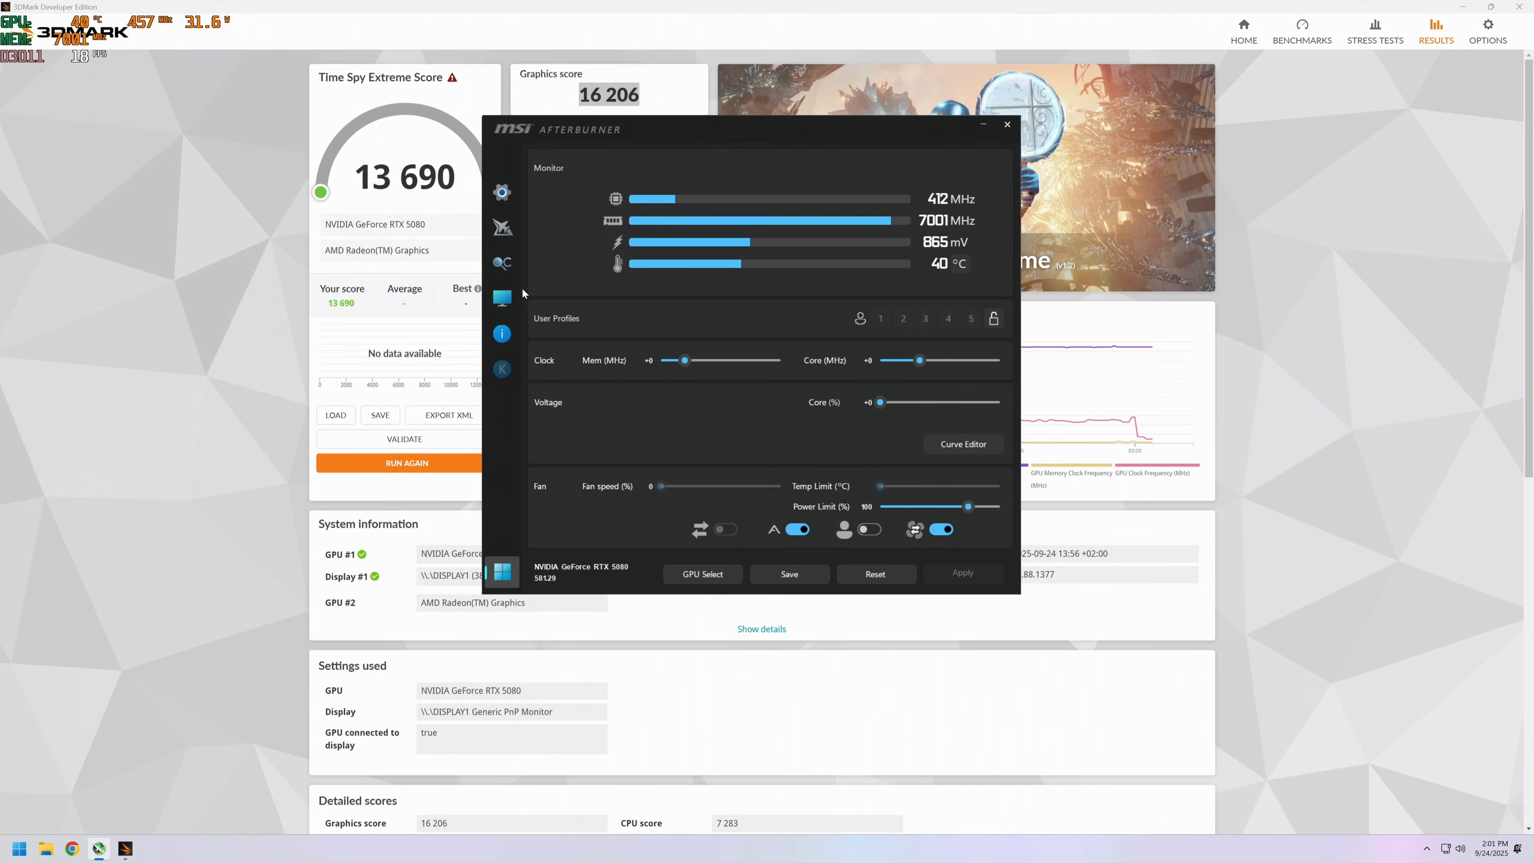
{"action": "left_click", "coordinate": [504, 298]}
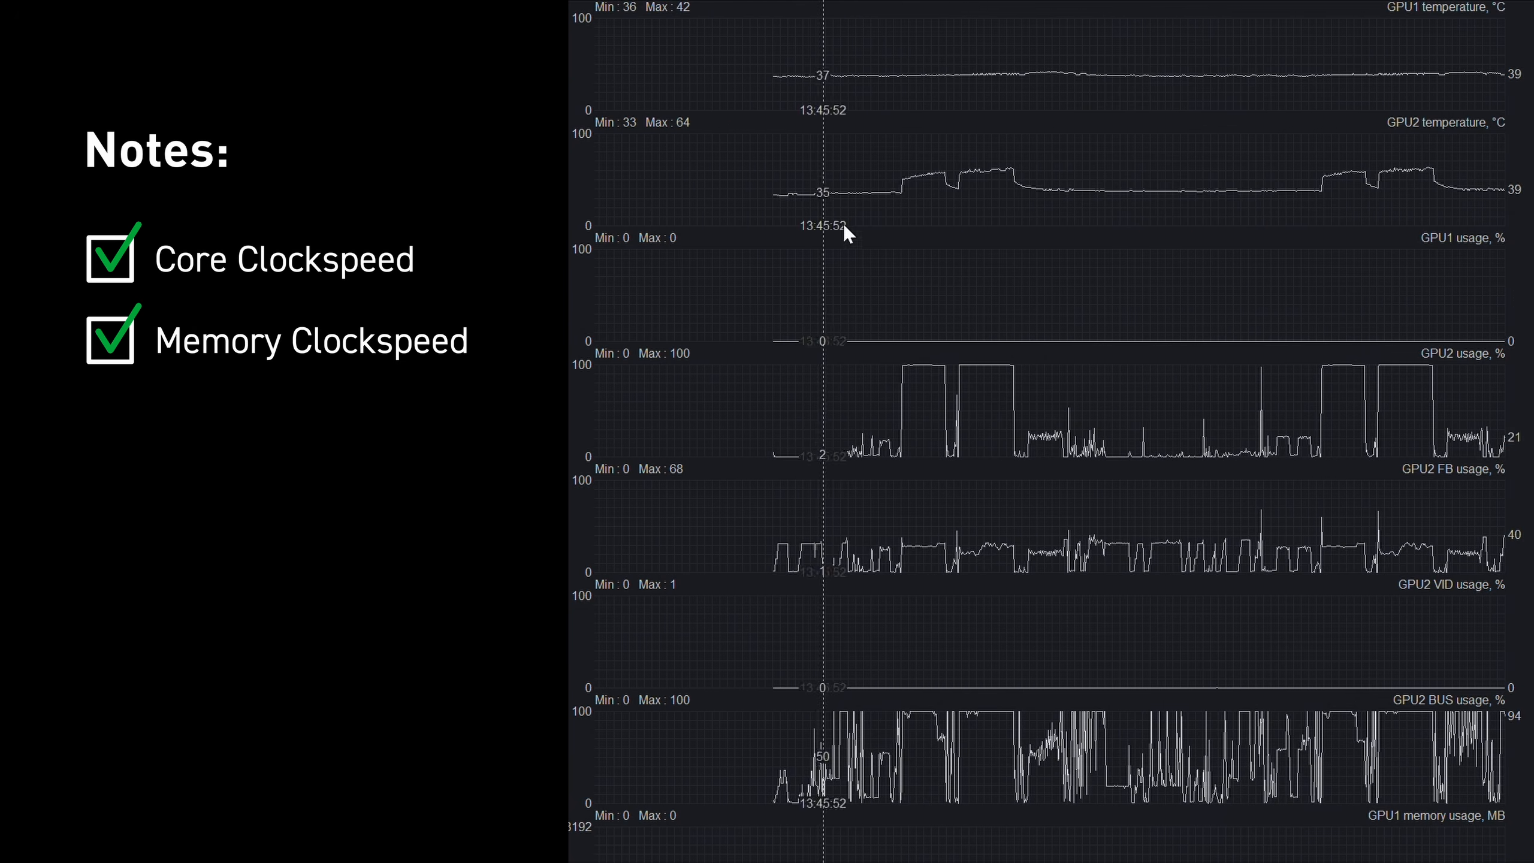
{"action": "scroll", "coordinate": [1259, 508], "scroll_direction": "down", "scroll_amount": 10}
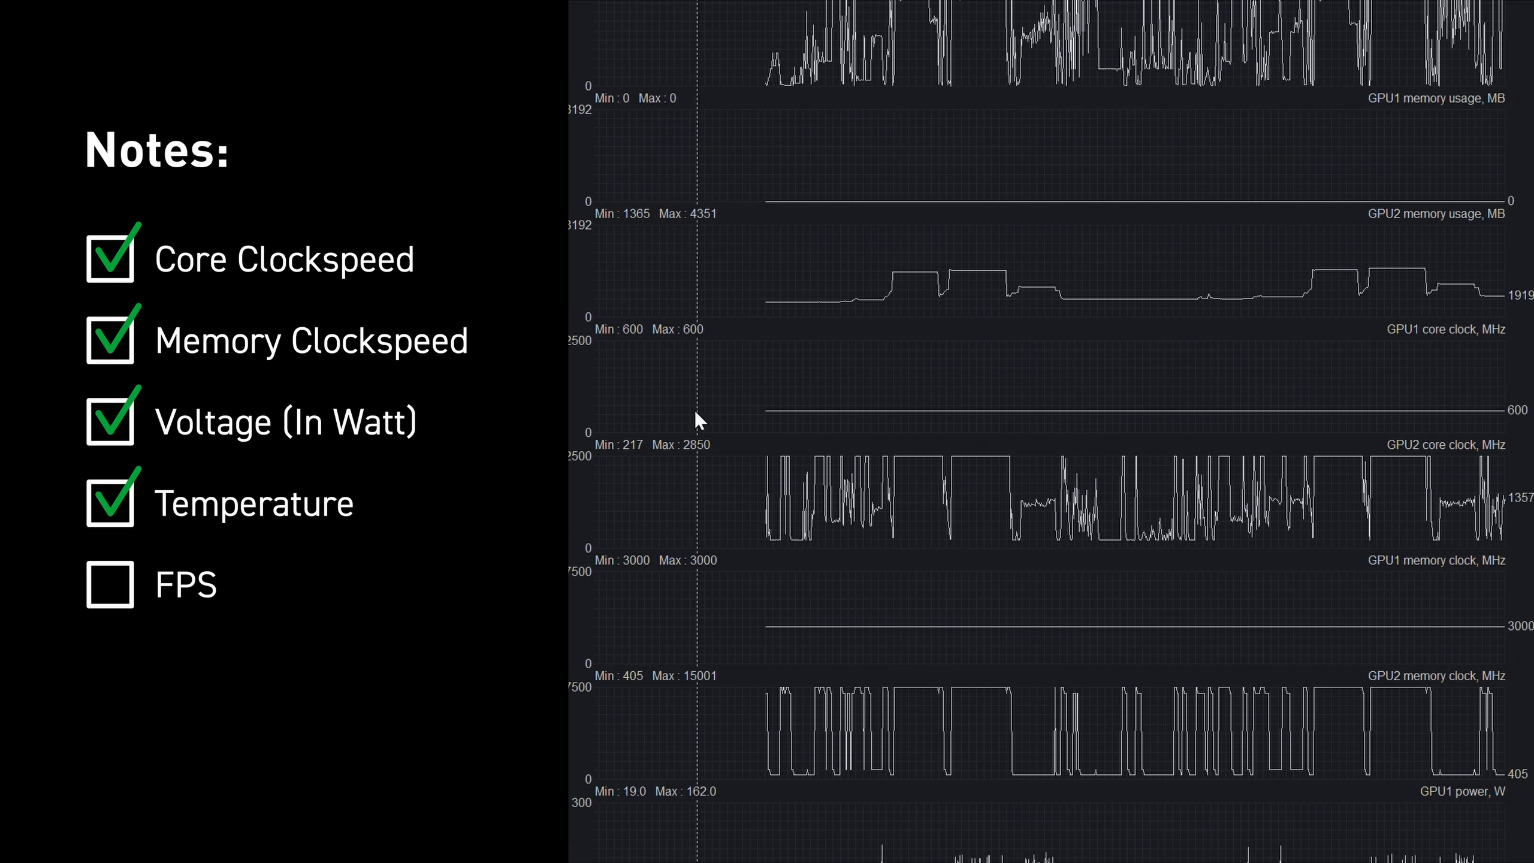
{"action": "scroll", "coordinate": [1390, 617], "scroll_direction": "down", "scroll_amount": 3}
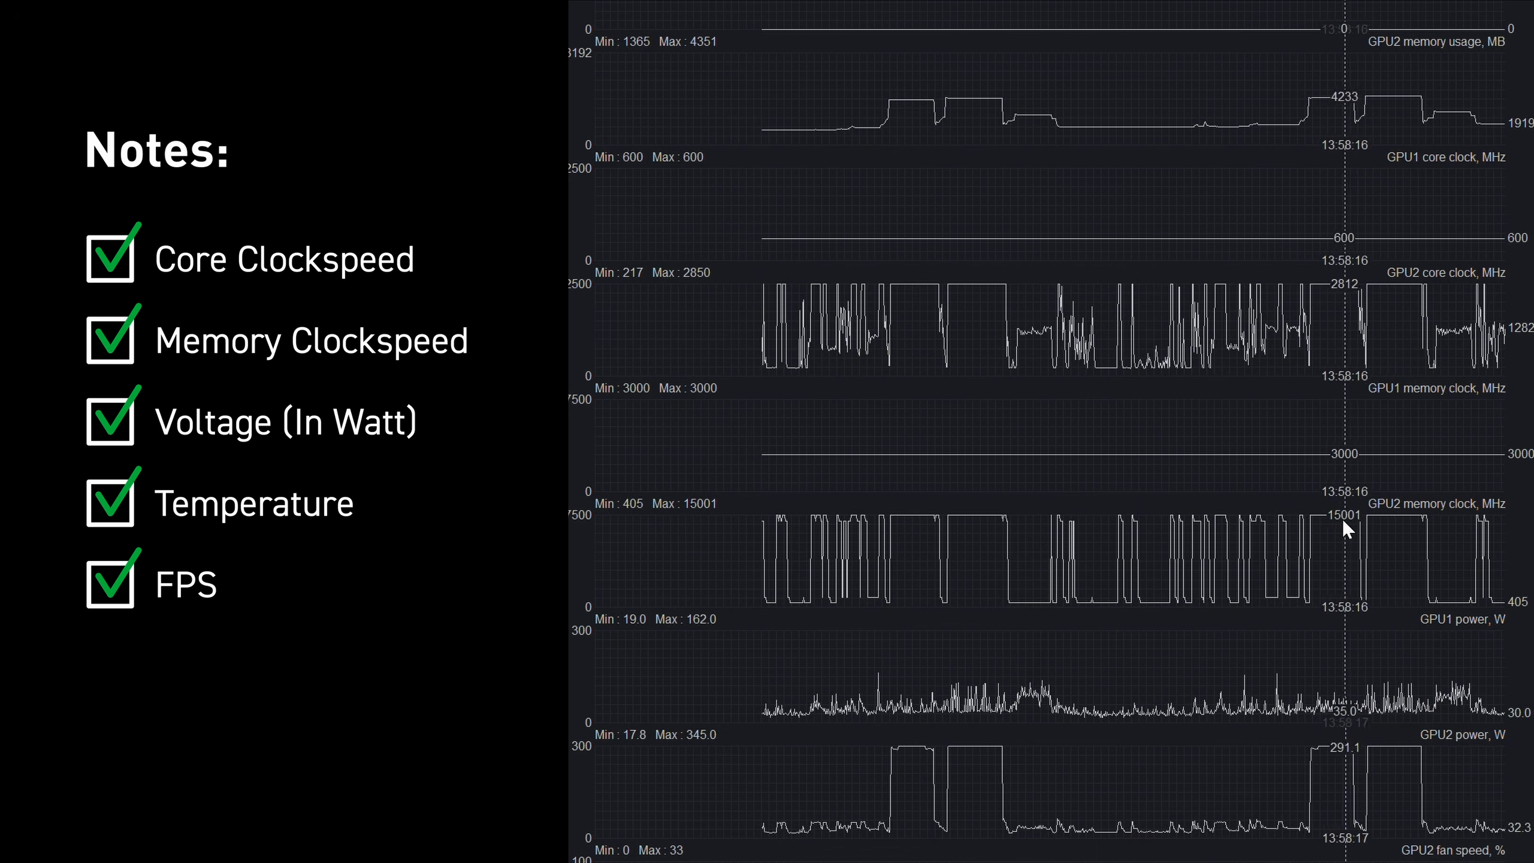
{"action": "scroll", "coordinate": [1410, 614], "scroll_direction": "down", "scroll_amount": 2}
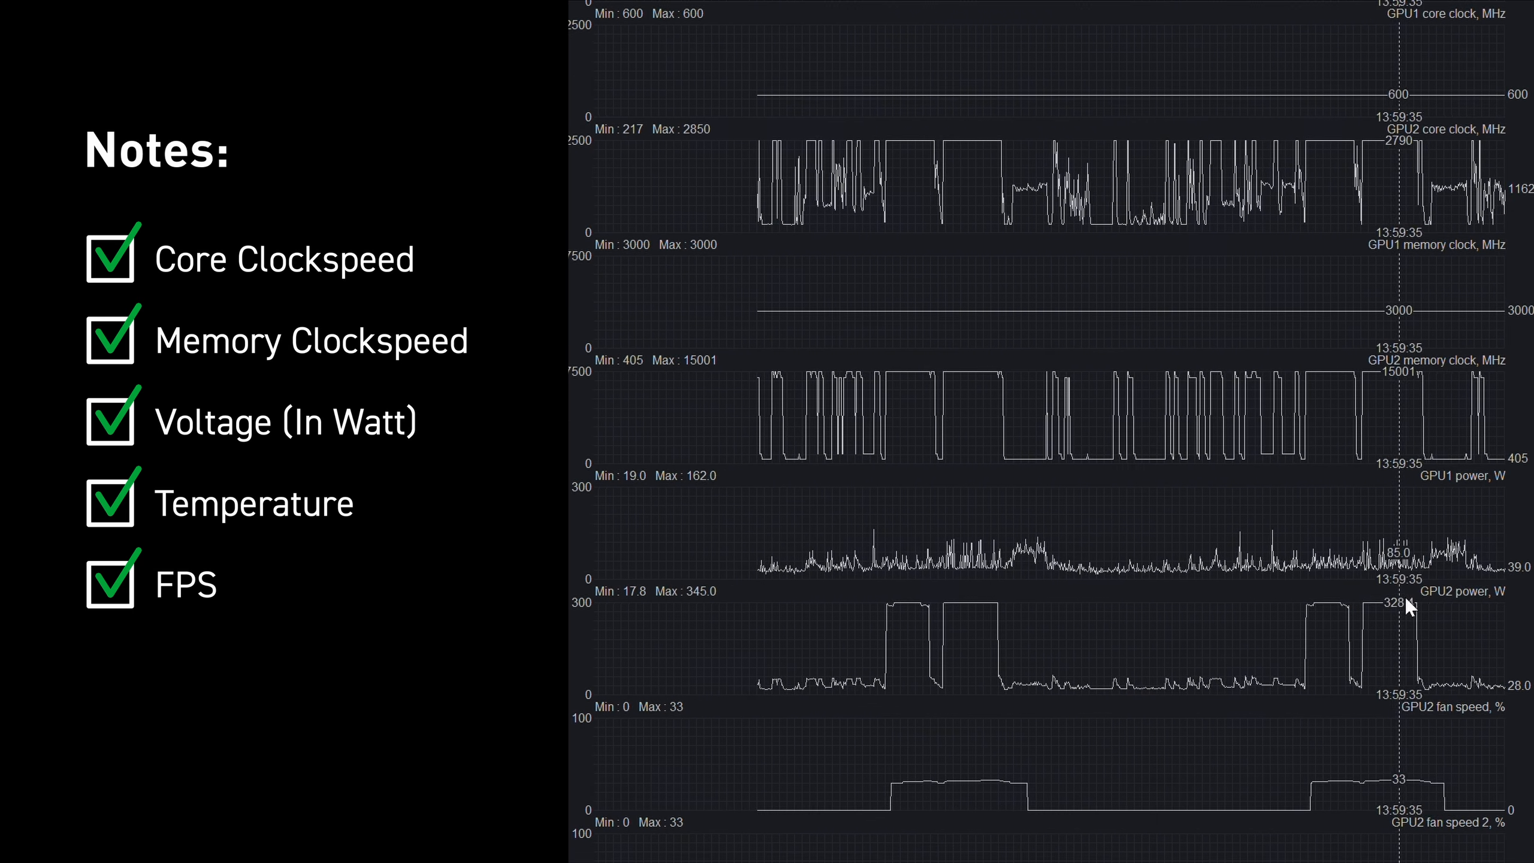
{"action": "scroll", "coordinate": [1486, 581], "scroll_direction": "down", "scroll_amount": 1}
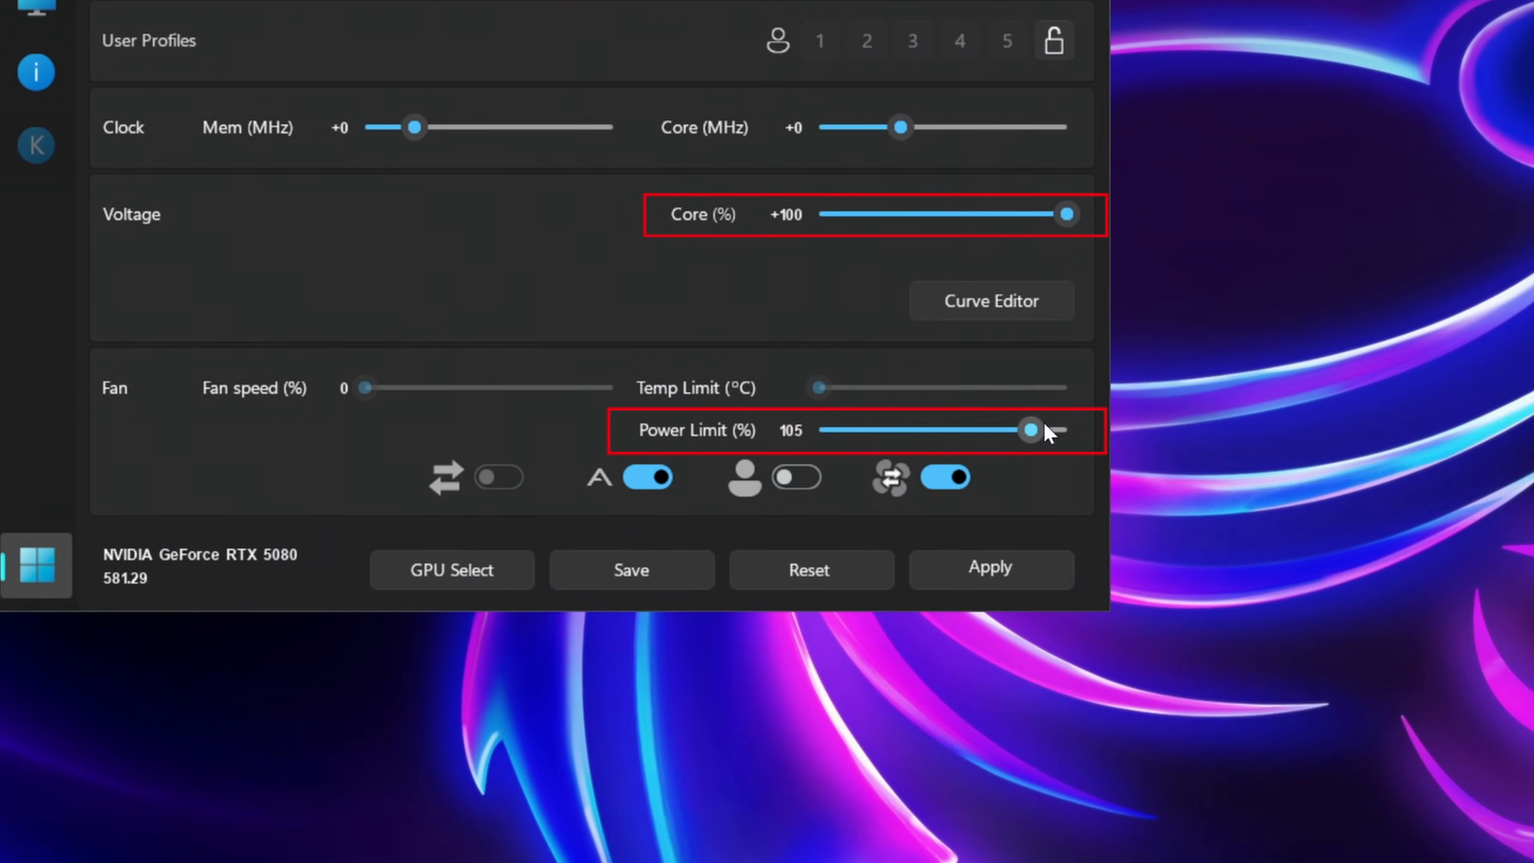
Apply a core voltage of +100% and a power limit of 111%, and open the OC Scanner alongside the curve editor.
{"action": "left_click", "coordinate": [998, 569]}
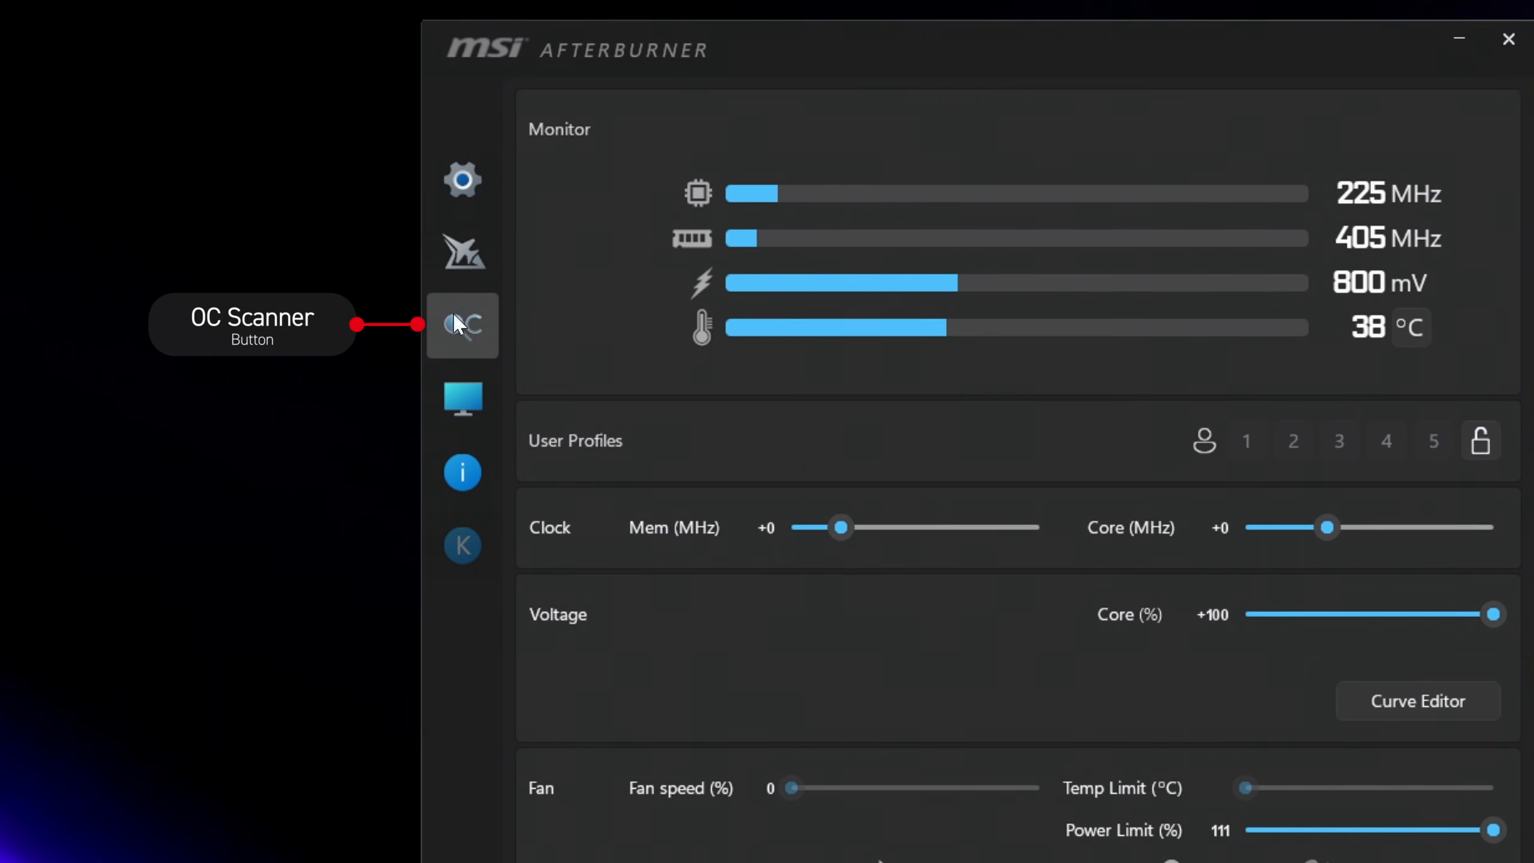
{"action": "left_click", "coordinate": [465, 338]}
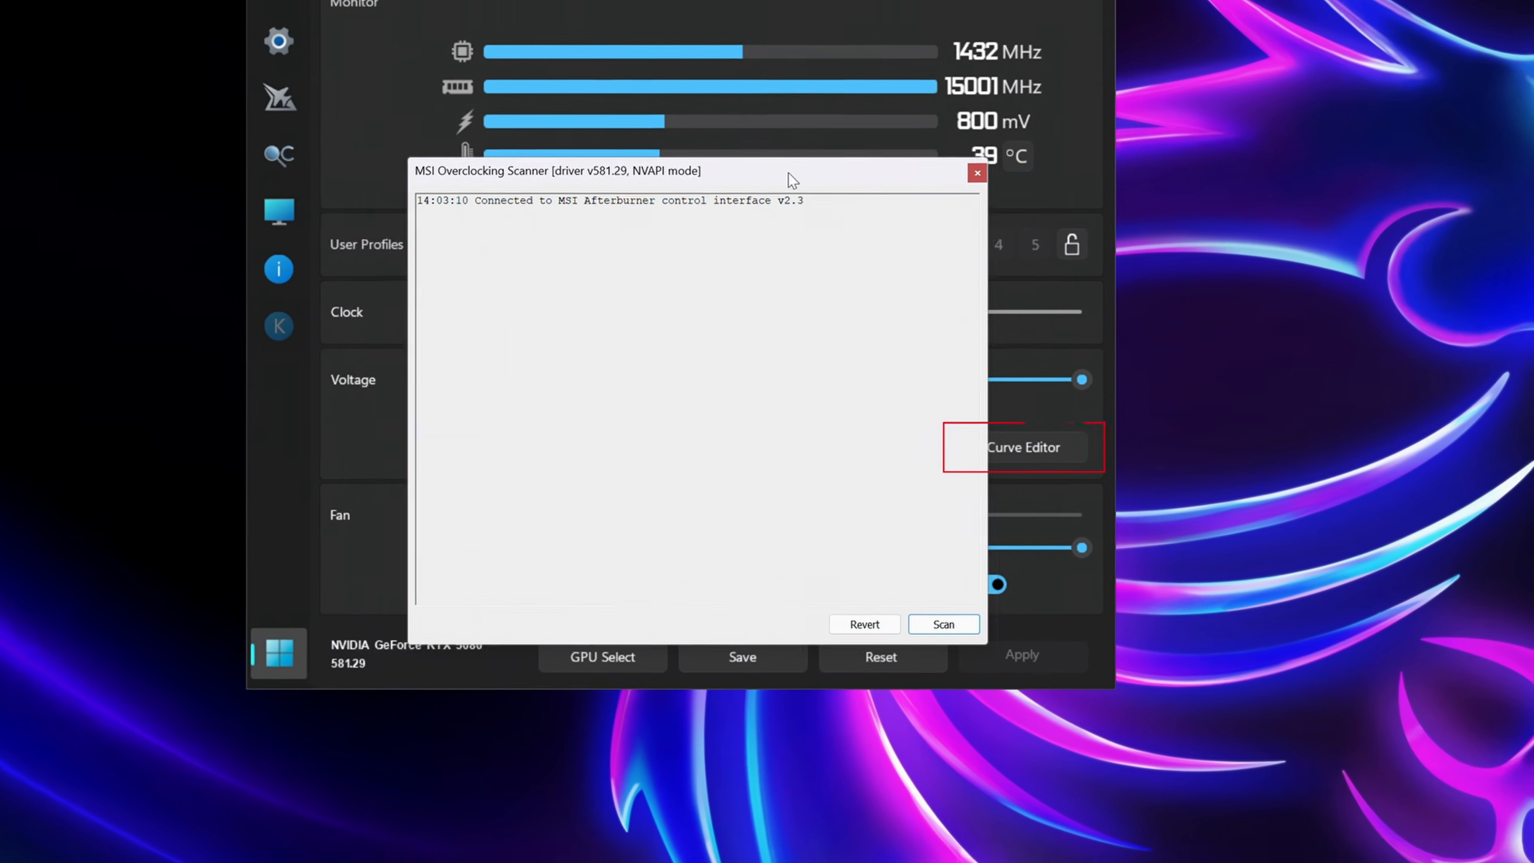
{"action": "left_click_drag", "start_coordinate": [841, 212], "coordinate": [589, 198]}
{"action": "left_click", "coordinate": [1027, 452]}
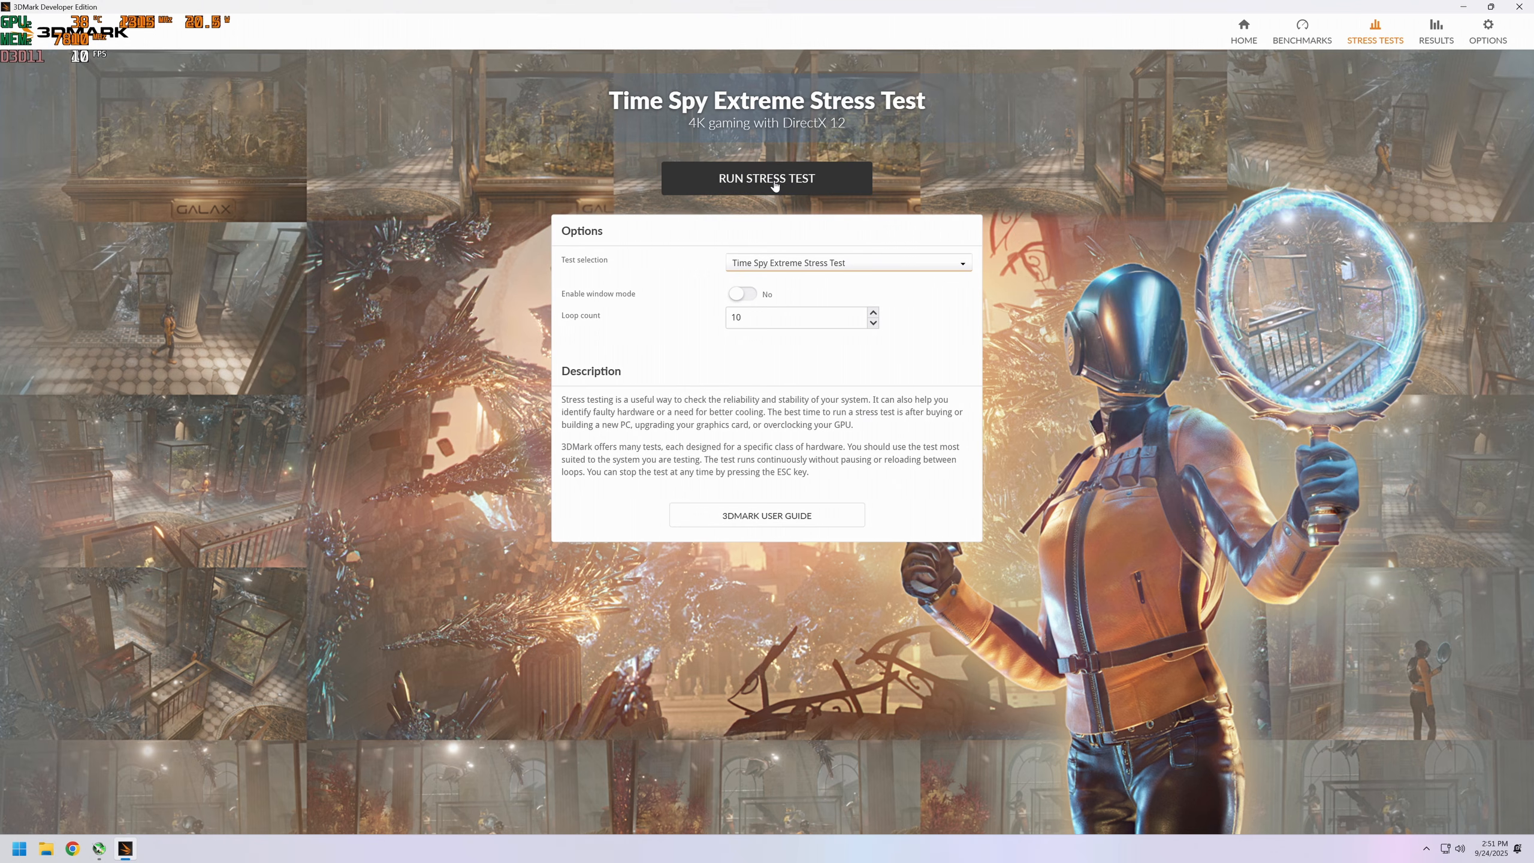
Switch to 3DMark and run the Time Spy Extreme Stress Test with a loop count of 10.
{"action": "left_click", "coordinate": [767, 178]}
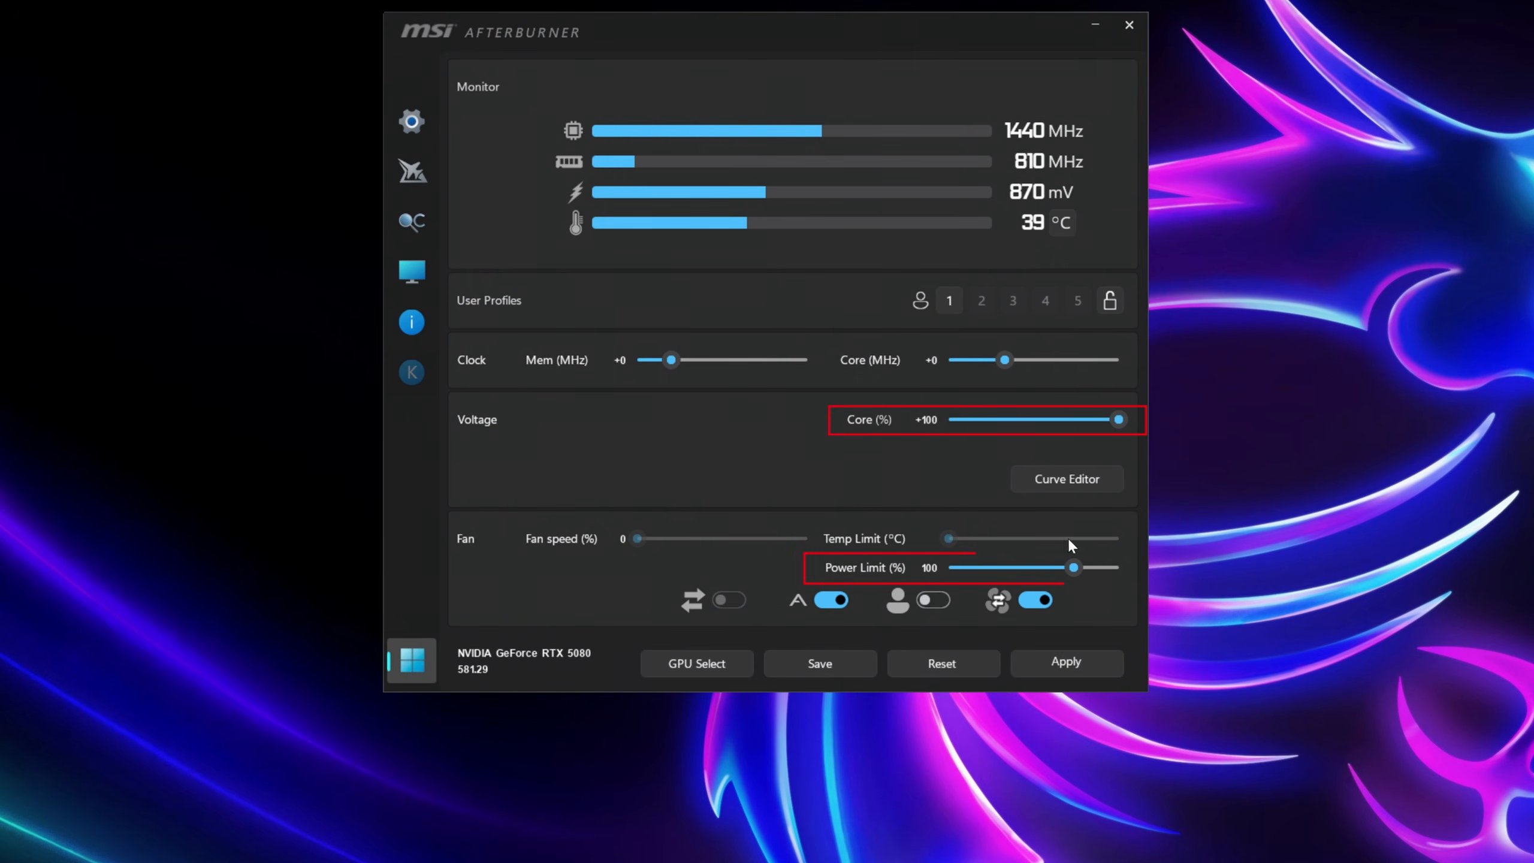
In MSI Afterburner, apply a core voltage of +100% with a power limit of 111%, and a core clock offset of +20 MHz.
{"action": "left_click", "coordinate": [1062, 664]}
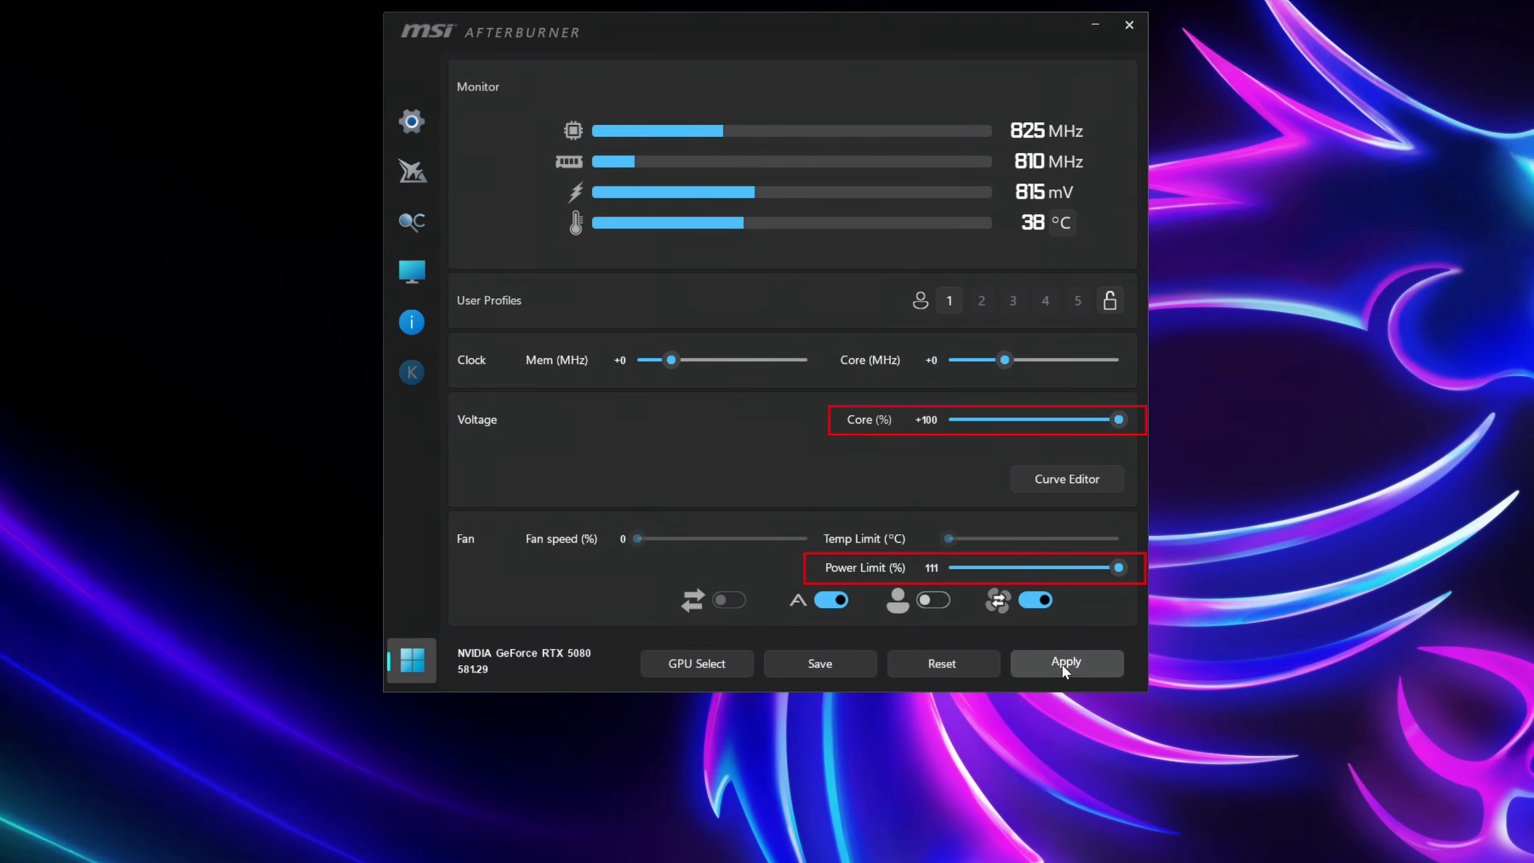
{"action": "left_click", "coordinate": [928, 359]}
{"action": "type", "text": "20"}
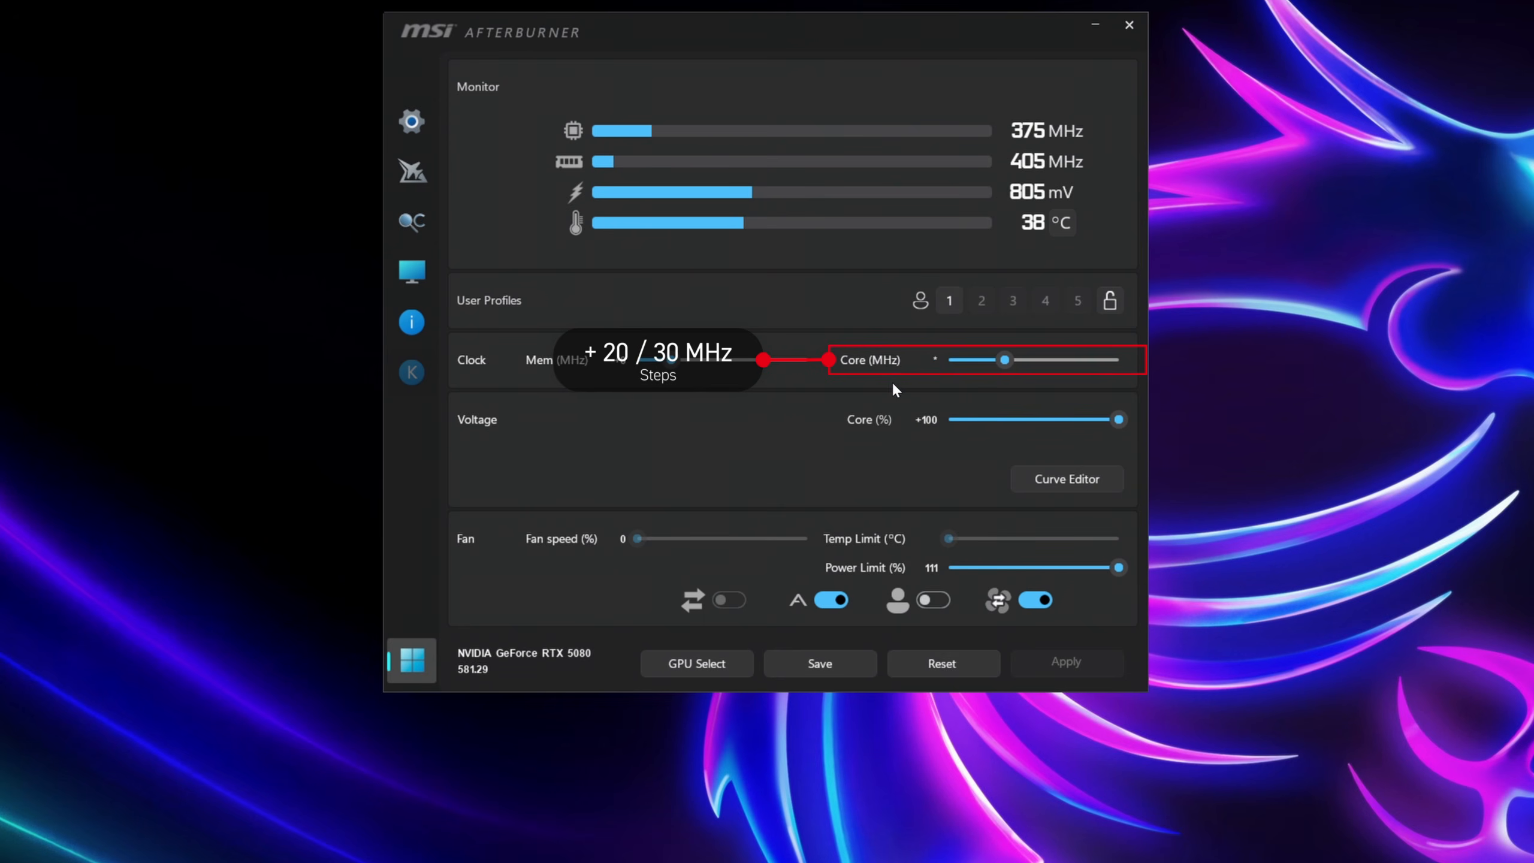
{"action": "key", "text": "Return"}
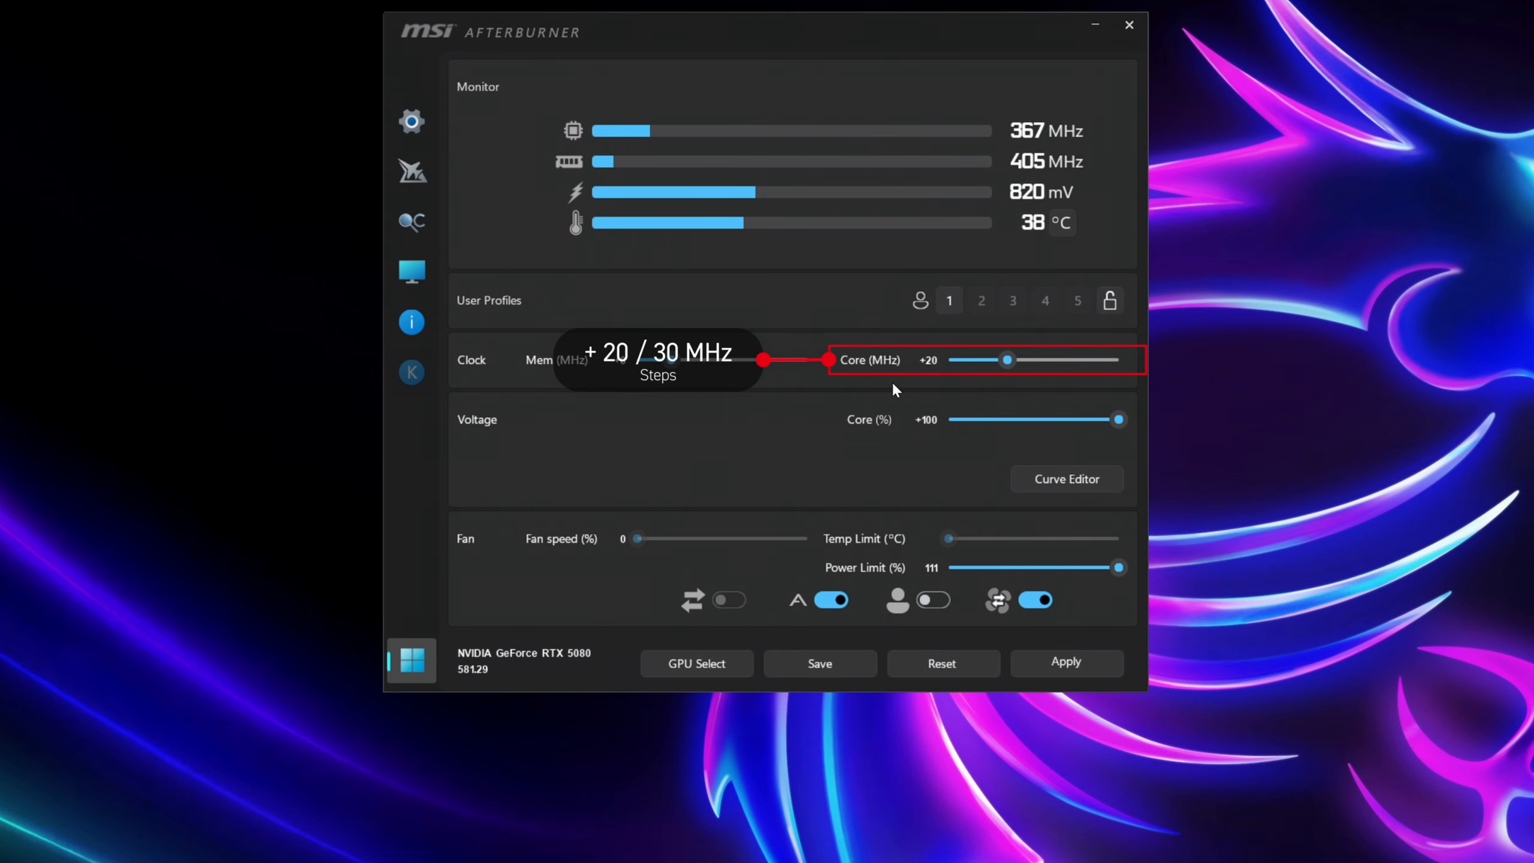
{"action": "left_click", "coordinate": [1086, 666]}
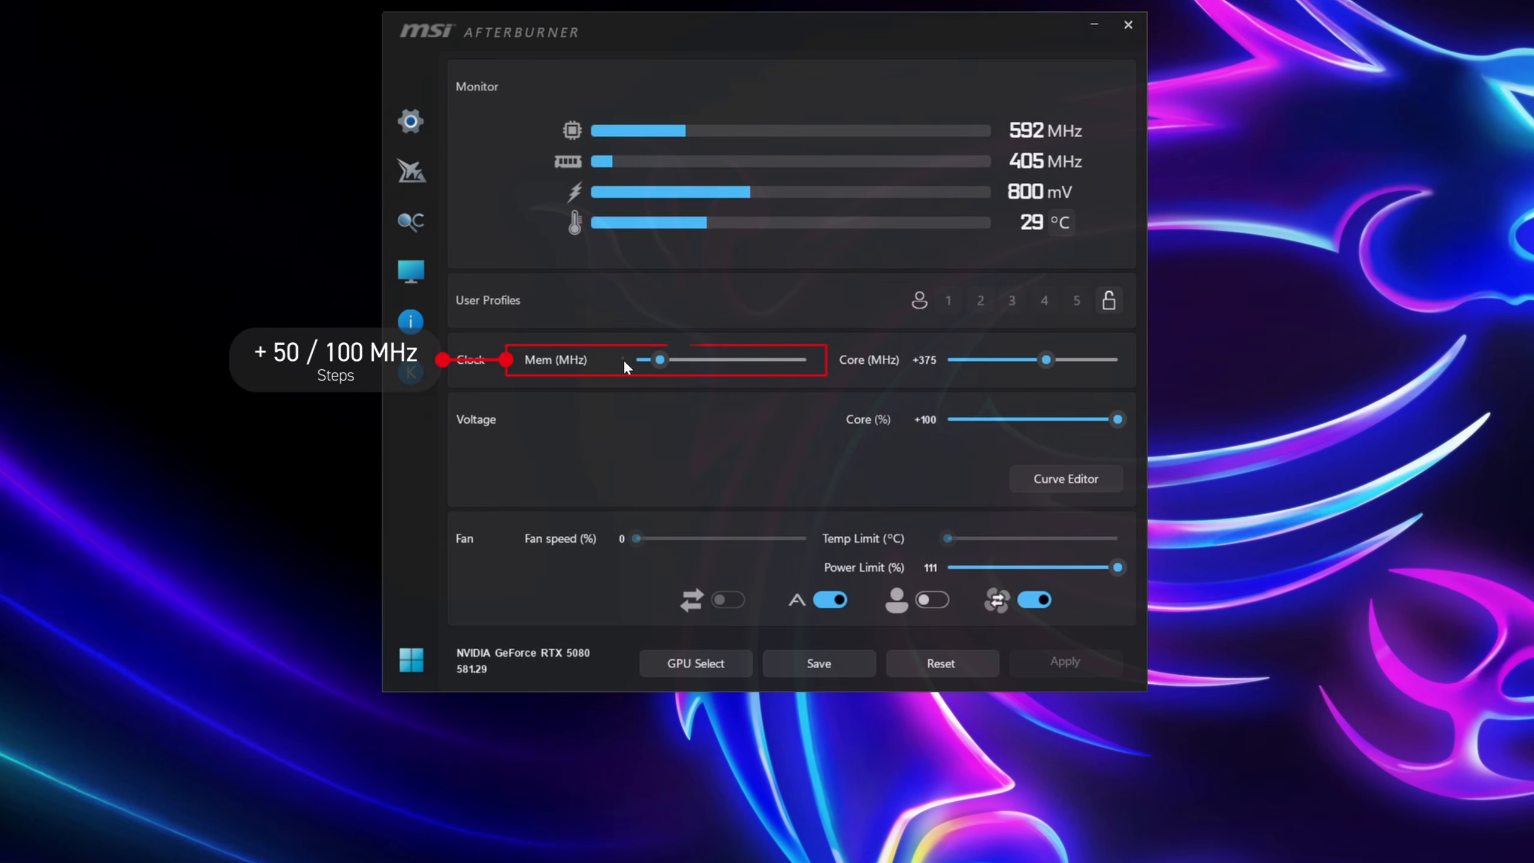
Set the memory clock offset to +50 MHz, and to +1900 MHz for the final overclock.
{"action": "type", "text": "50"}
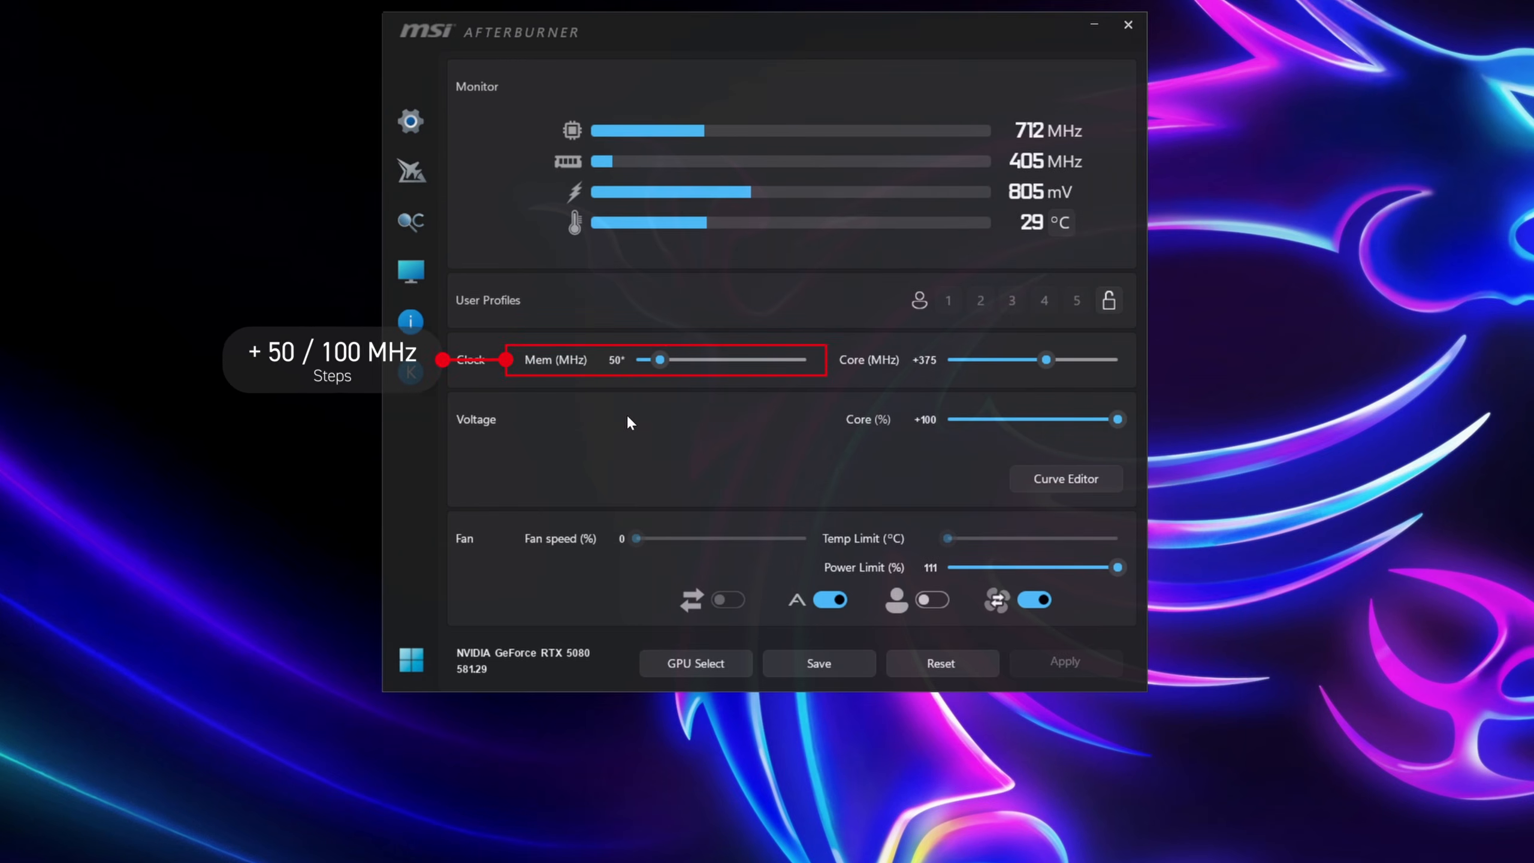
{"action": "key", "text": "Return"}
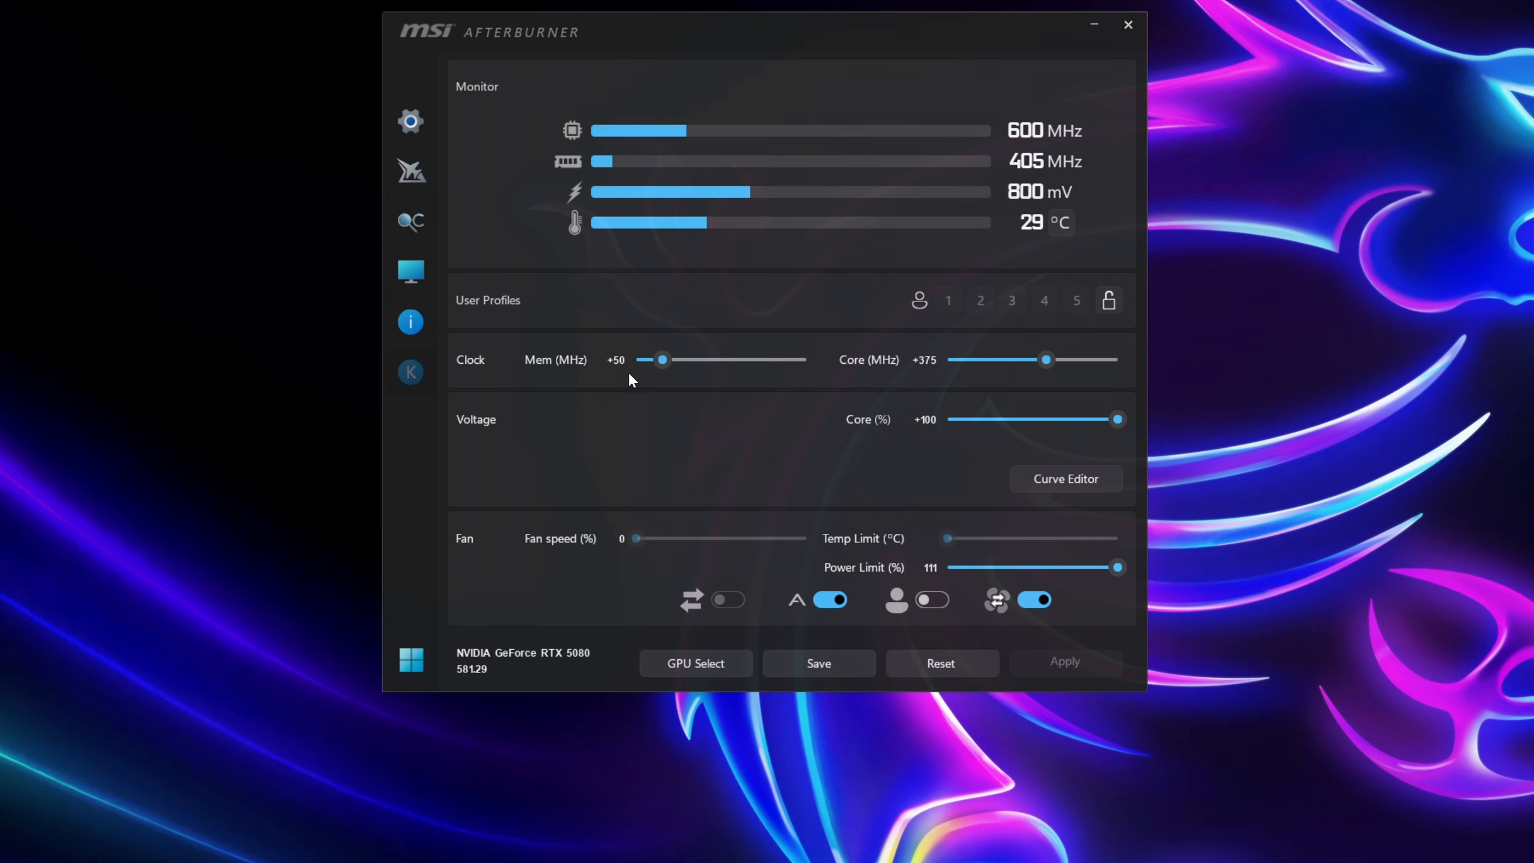
{"action": "left_click", "coordinate": [623, 360]}
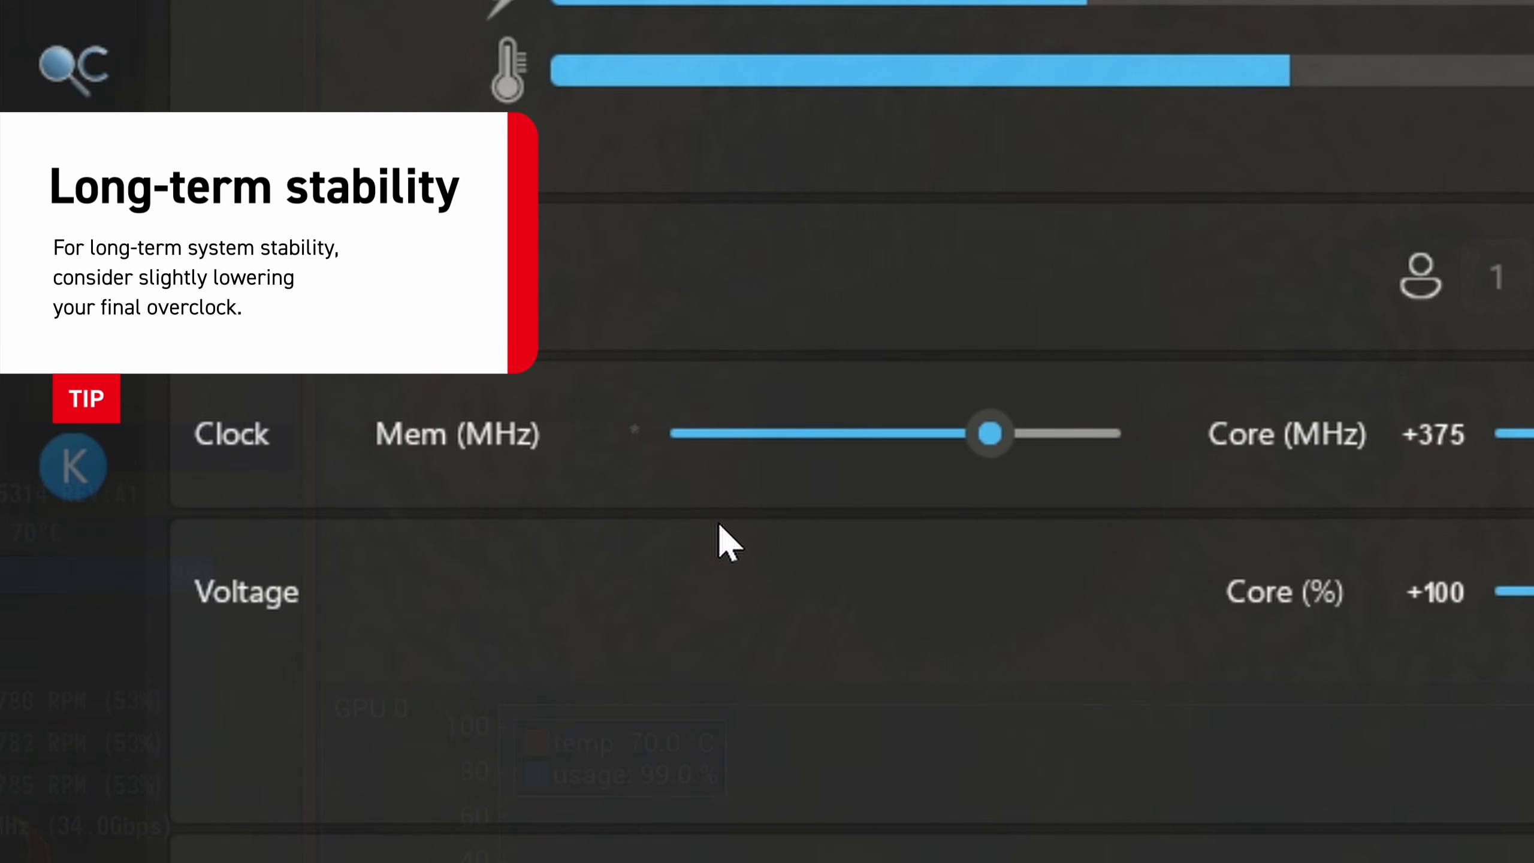
{"action": "type", "text": "1900"}
{"action": "key", "text": "Return"}
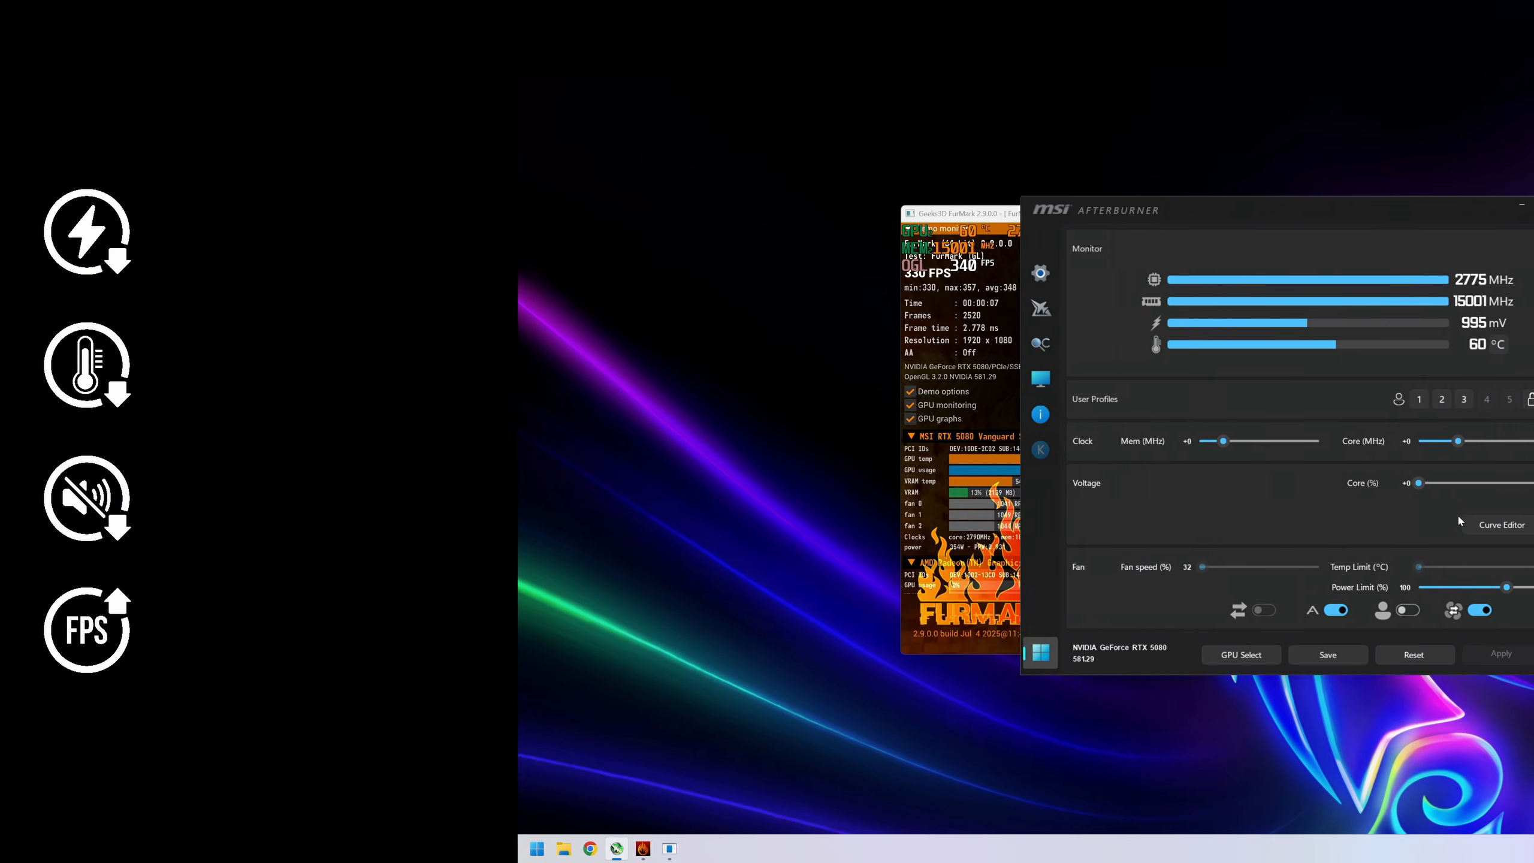
Open the voltage/frequency curve editor and adjust the curve beyond its 925 mV point with a +500 MHz core offset.
{"action": "left_click", "coordinate": [1468, 516]}
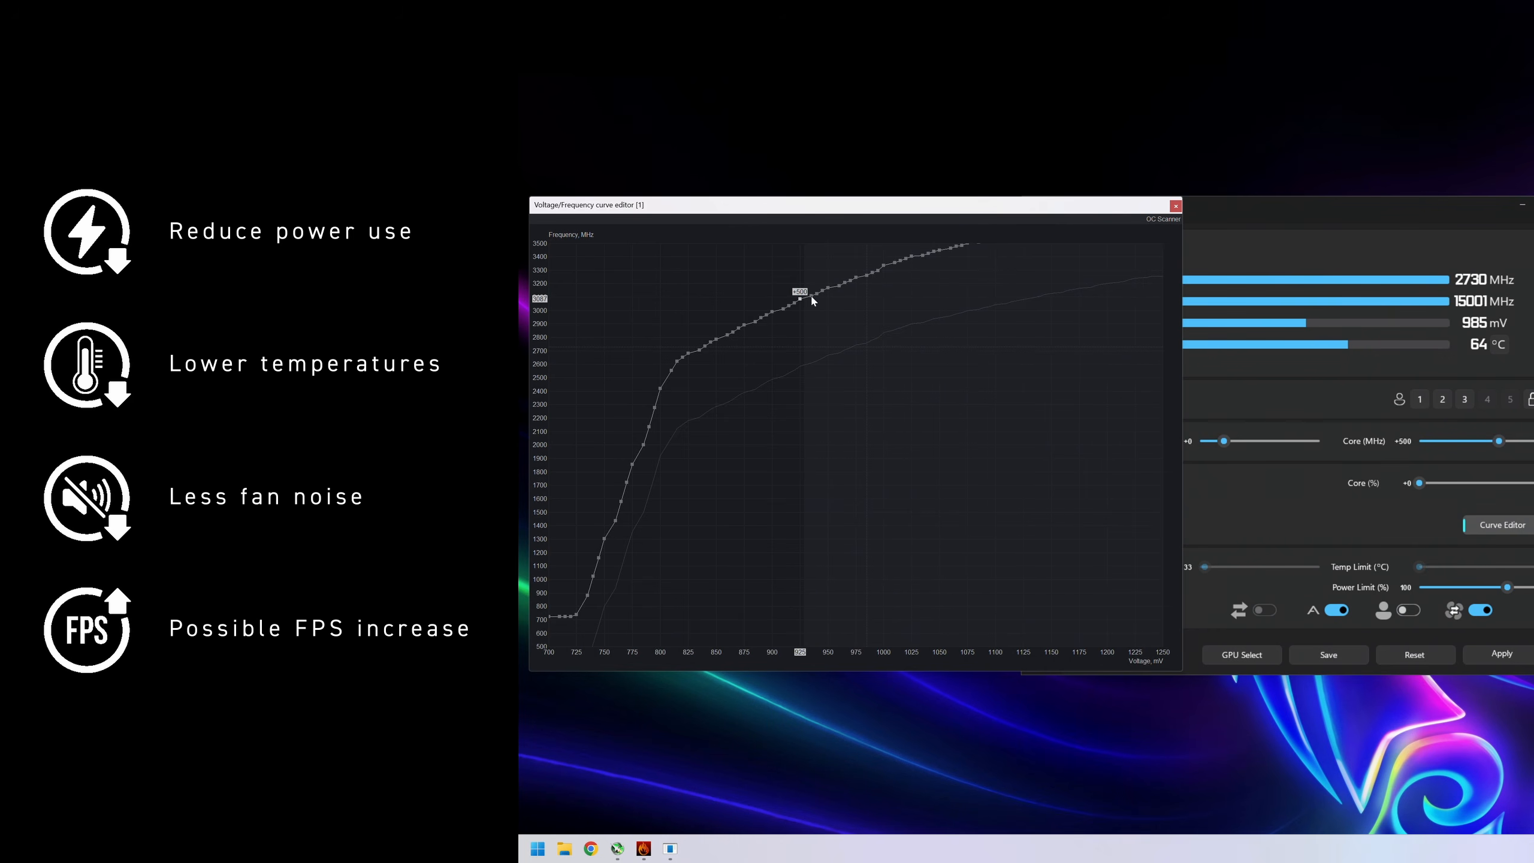
{"action": "left_click_drag", "start_coordinate": [810, 296], "coordinate": [837, 637]}
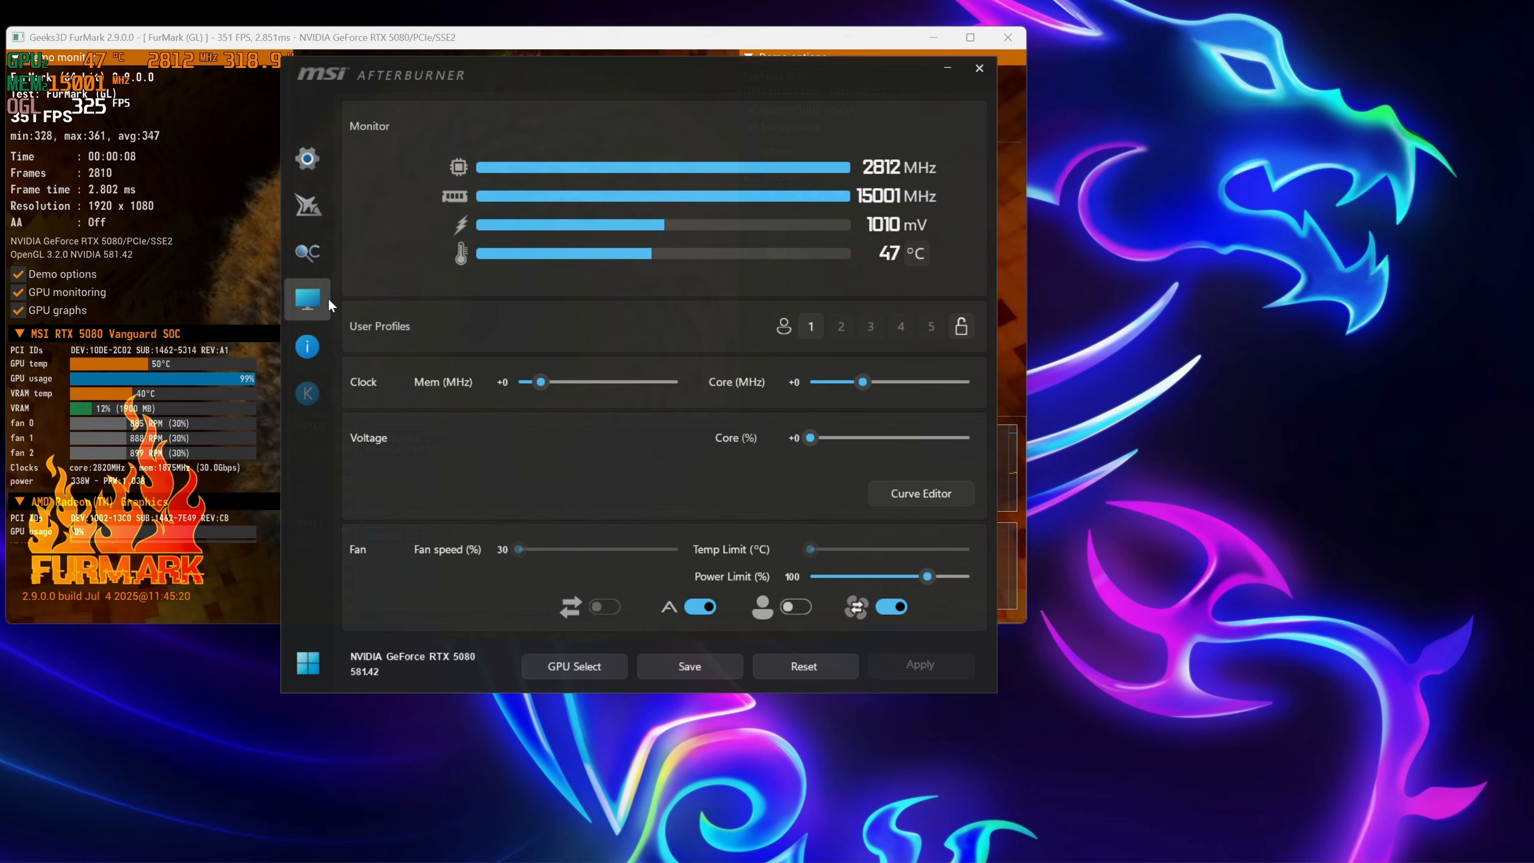
Open the hardware monitor and lower the power limit in stages to 80% and 74%, applying each value.
{"action": "left_click", "coordinate": [317, 307]}
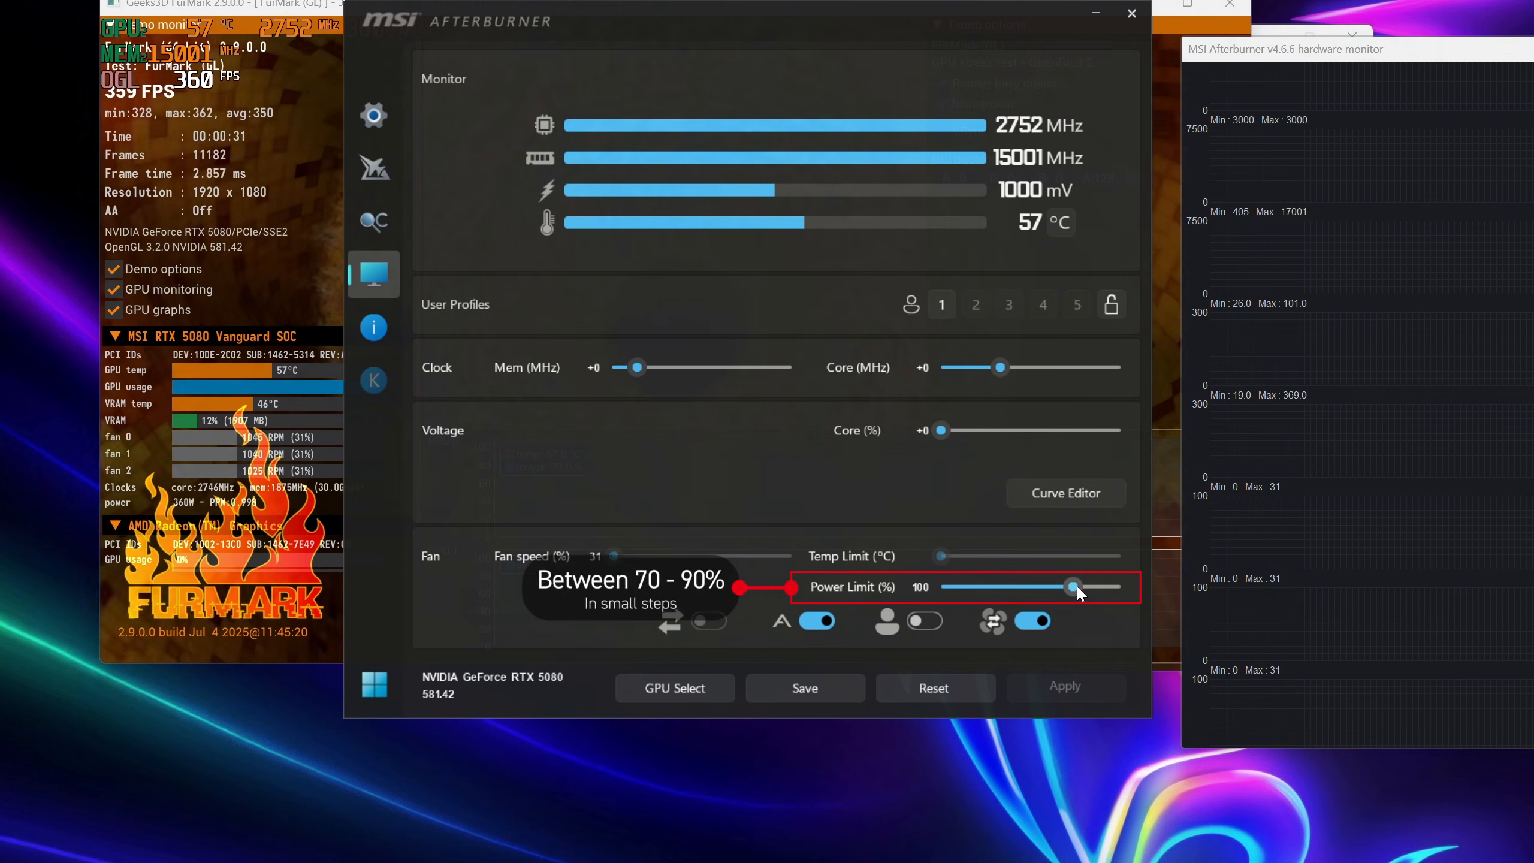
{"action": "left_click_drag", "start_coordinate": [1080, 585], "coordinate": [995, 588]}
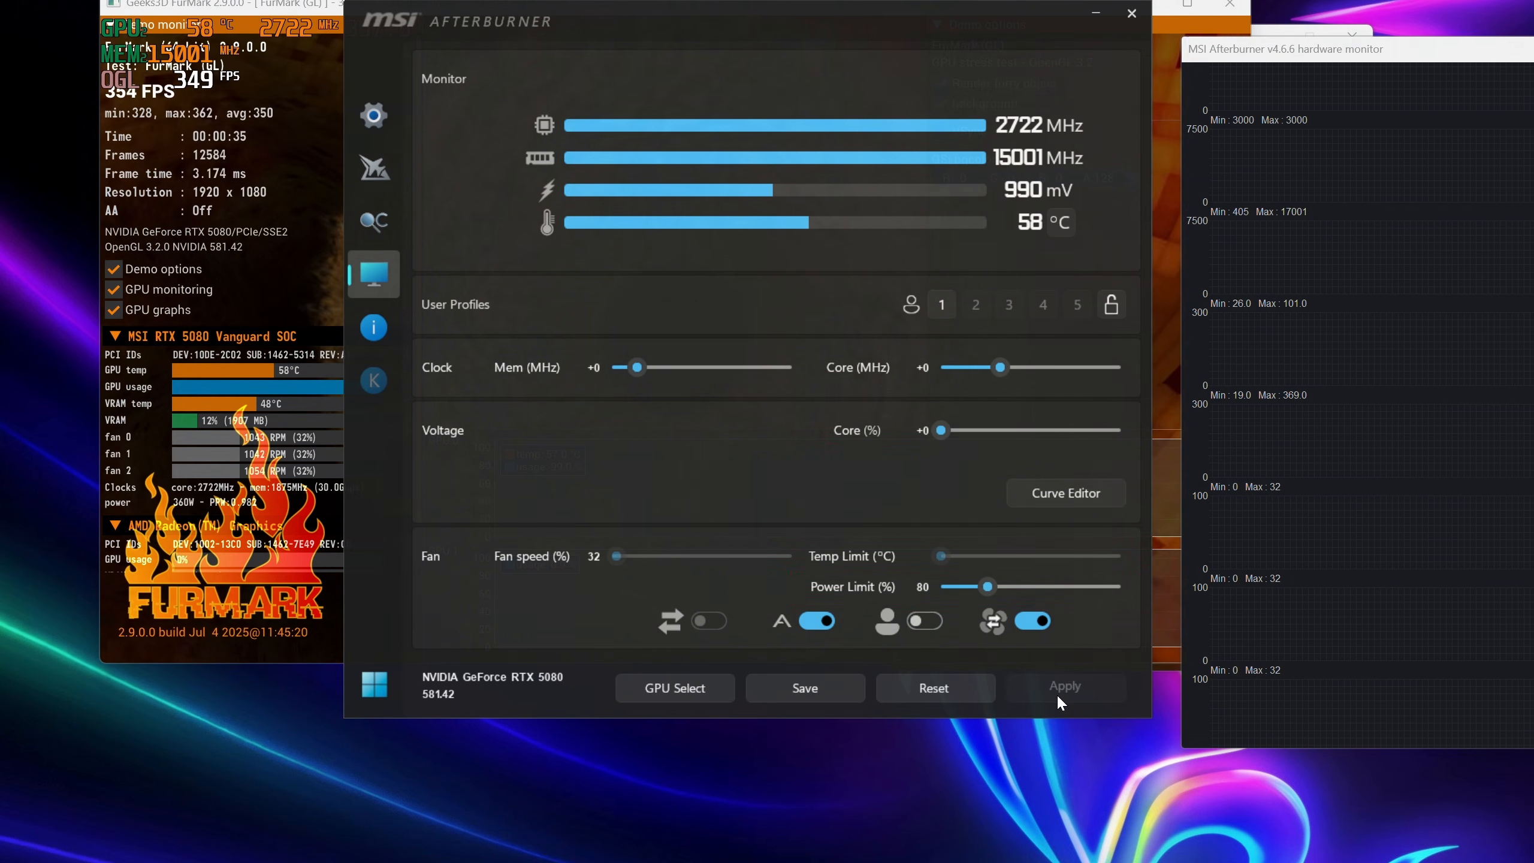
{"action": "left_click", "coordinate": [1058, 689]}
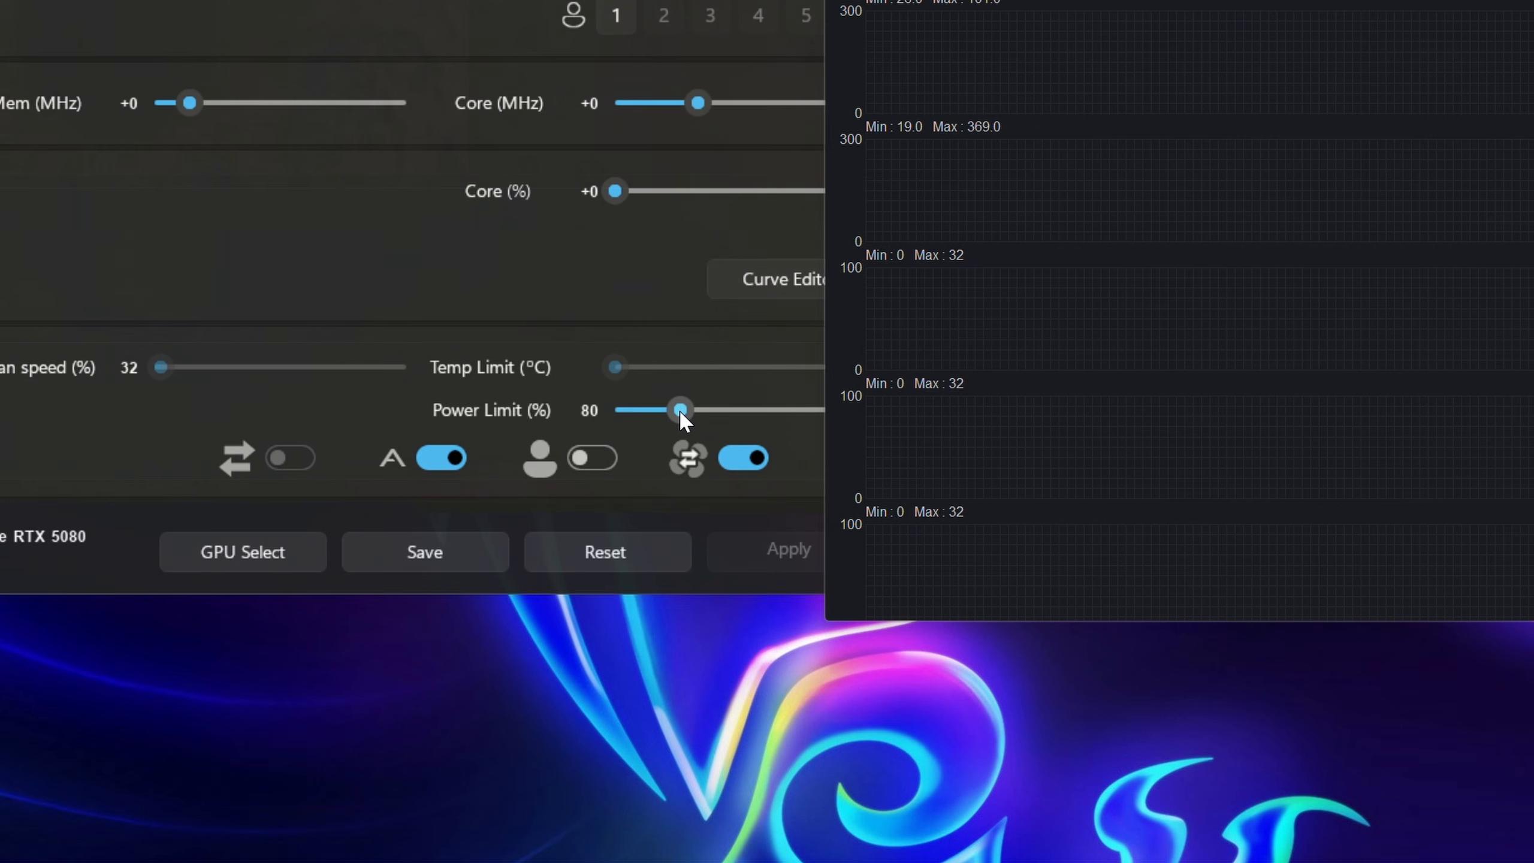
{"action": "left_click_drag", "start_coordinate": [679, 410], "coordinate": [645, 411]}
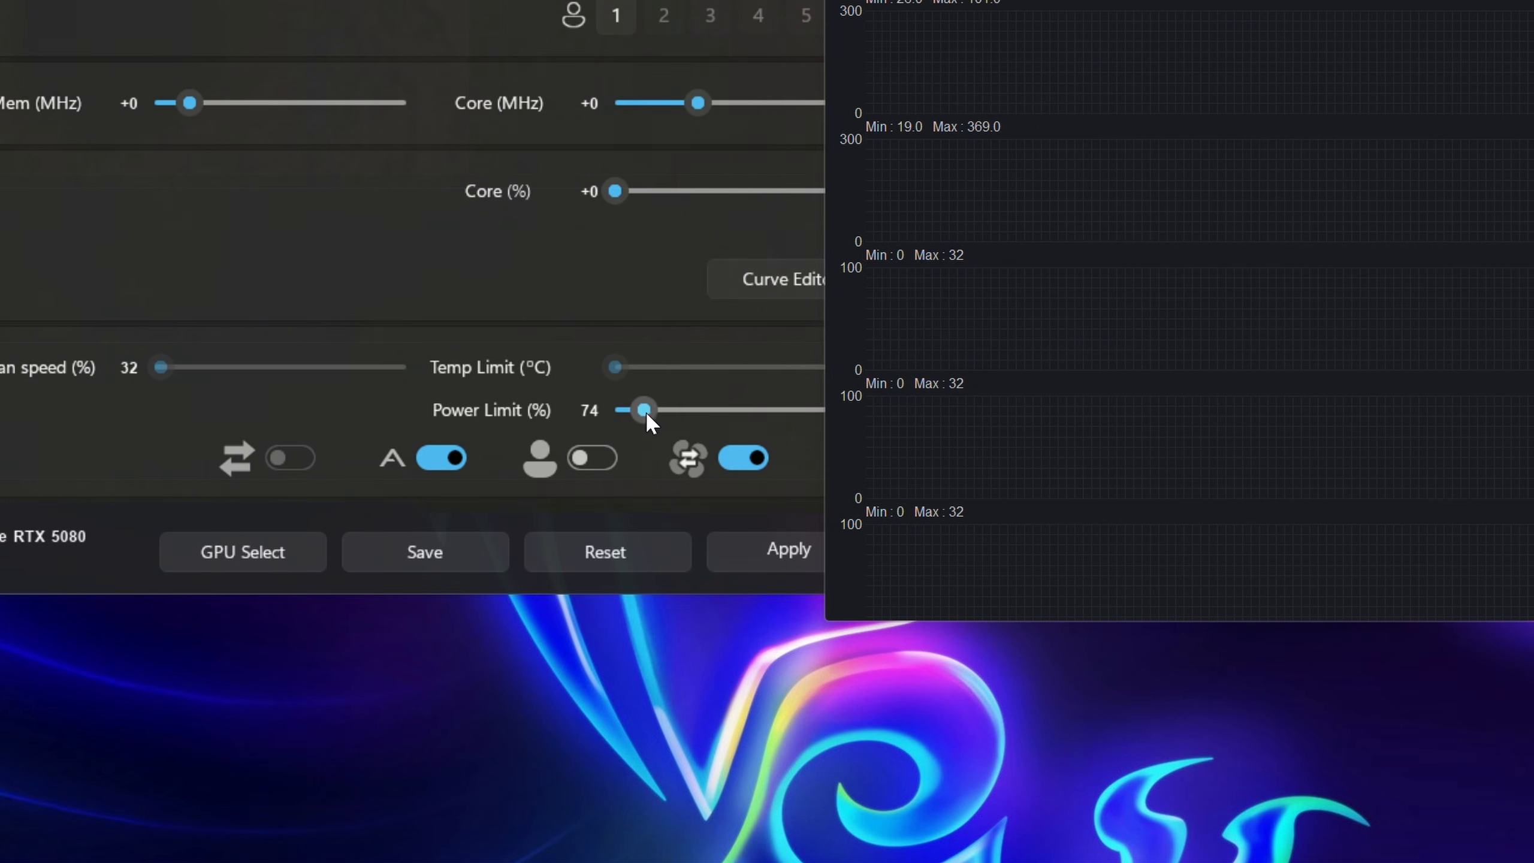
{"action": "left_click", "coordinate": [753, 551]}
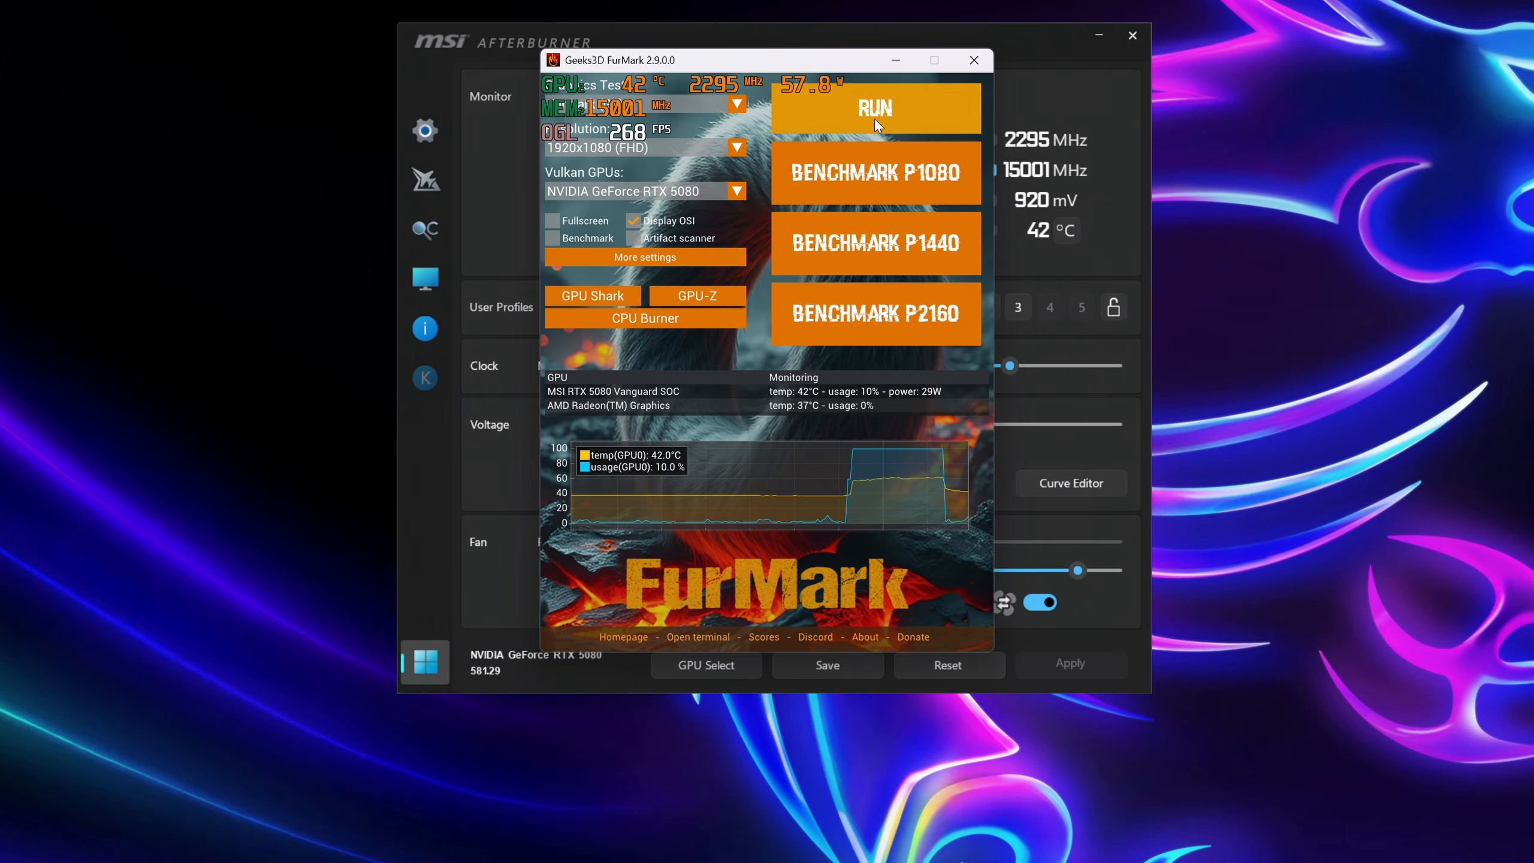
Start the FurMark stress test at 1920x1080 and switch back to MSI Afterburner while it runs.
{"action": "left_click", "coordinate": [875, 119]}
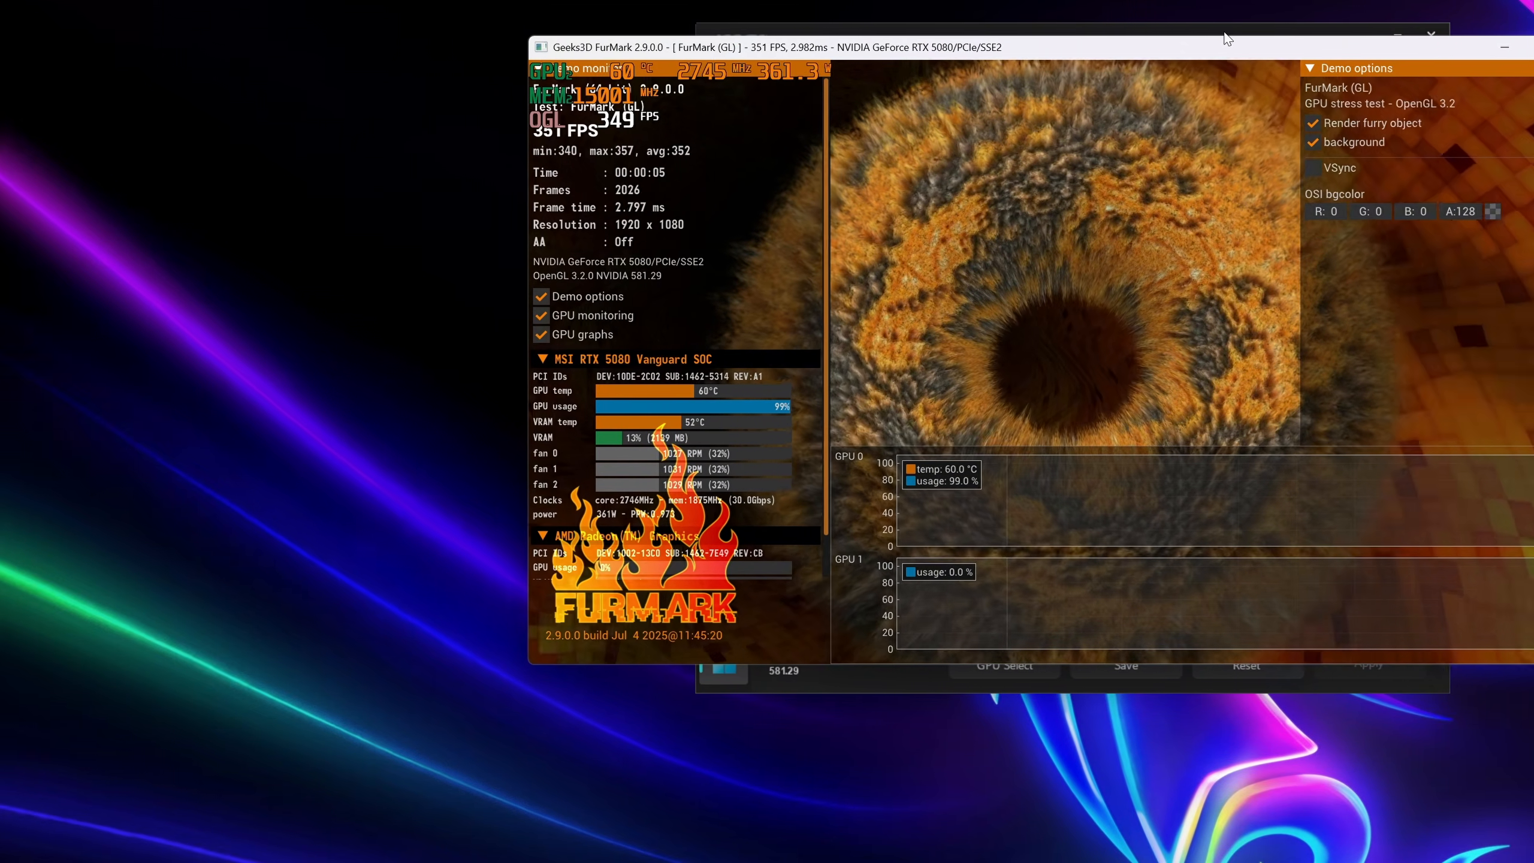
{"action": "left_click", "coordinate": [924, 29]}
Raise the voltage/frequency curve by +500 MHz at 925 mV, lower all points from 935 mV onward to 500 MHz, and apply the curve.
{"action": "left_click", "coordinate": [1341, 481]}
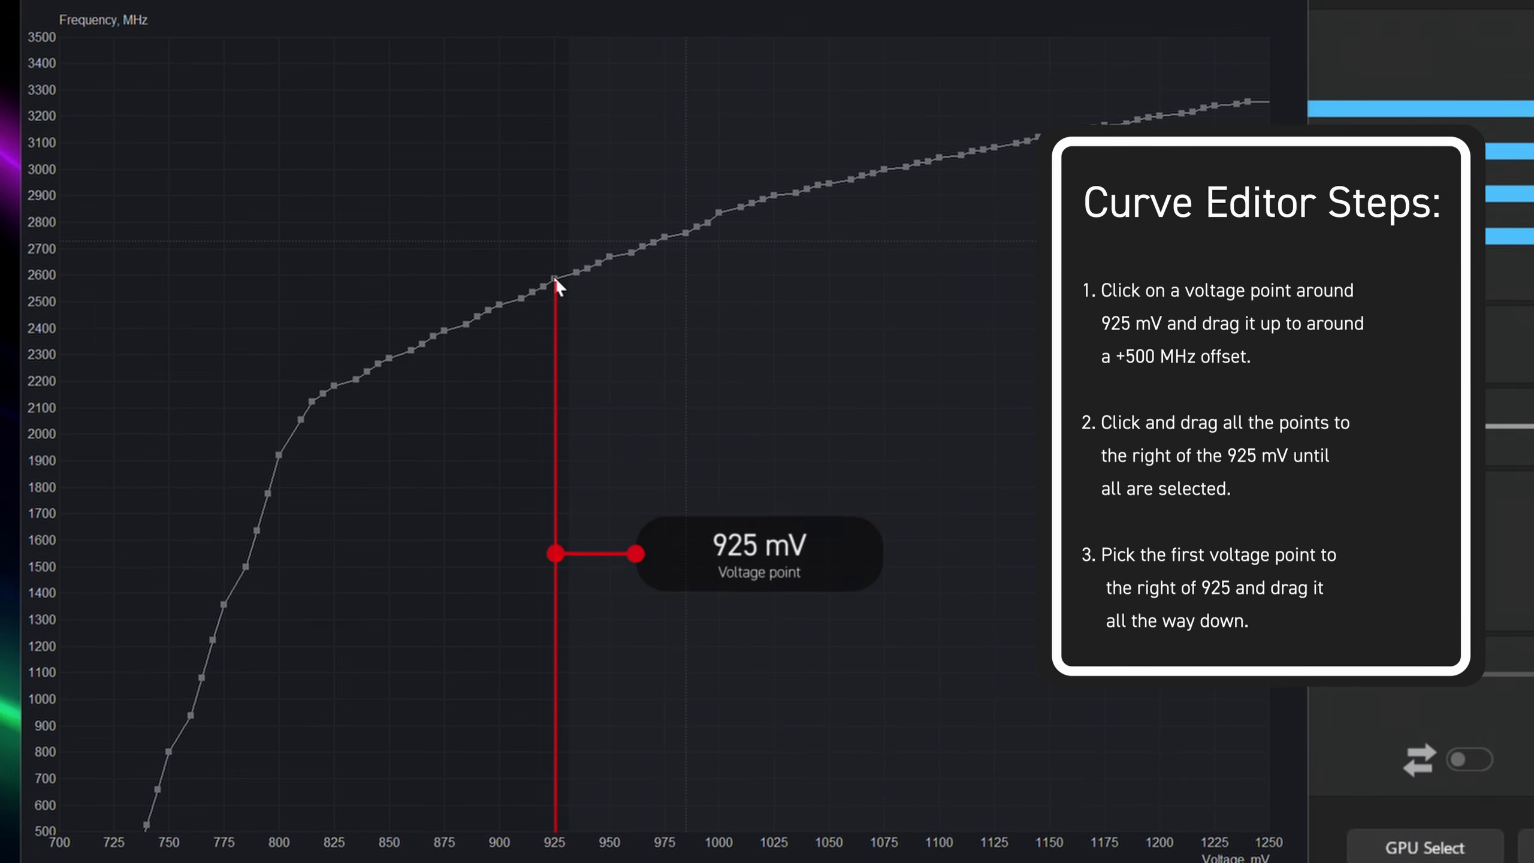
{"action": "left_click_drag", "start_coordinate": [557, 289], "coordinate": [559, 148]}
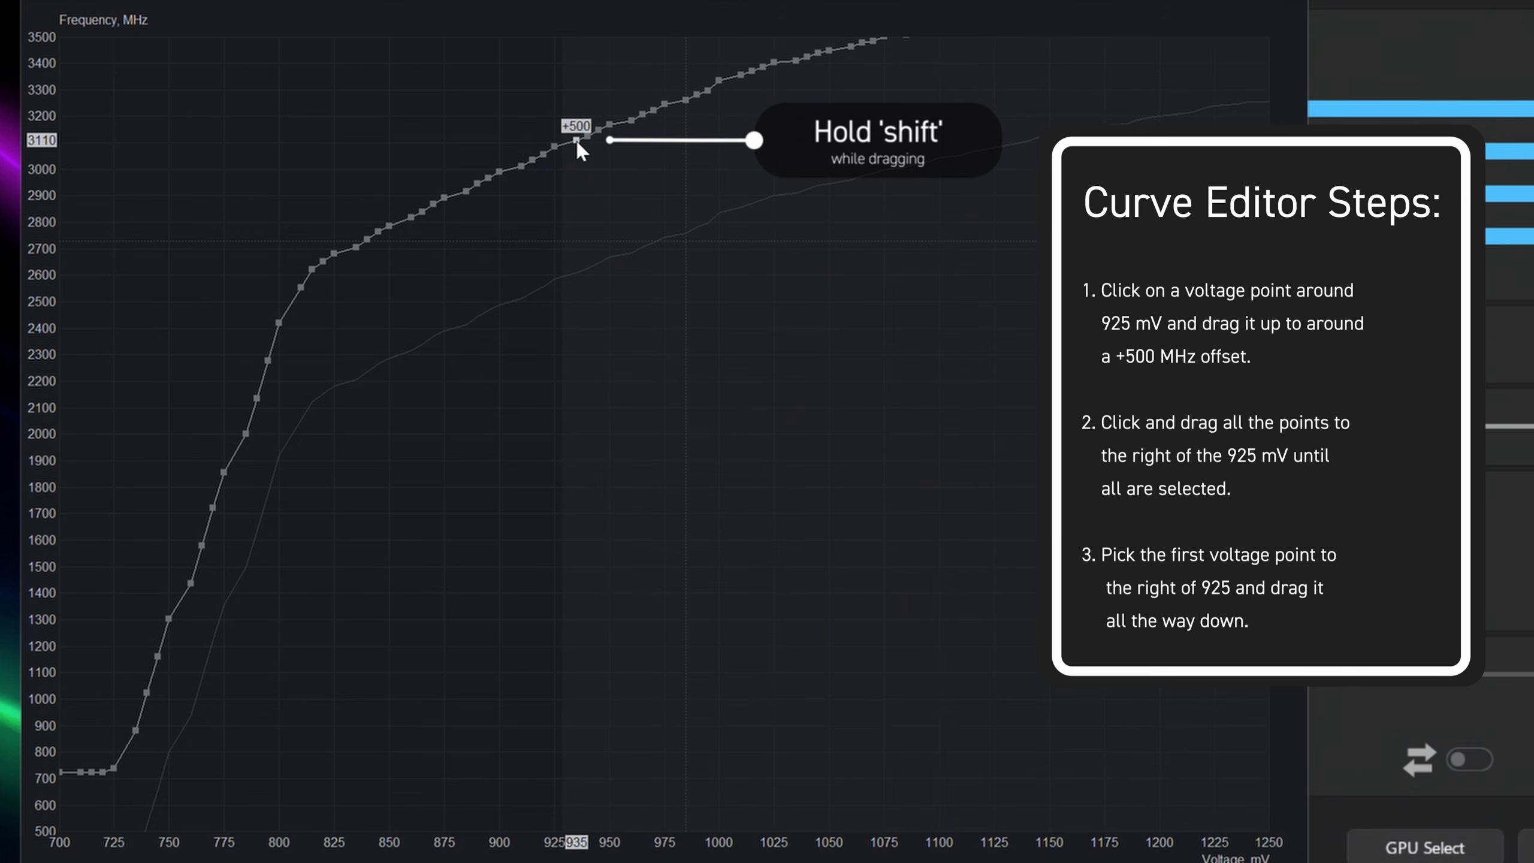
{"action": "left_click_drag", "start_coordinate": [578, 141], "coordinate": [578, 825]}
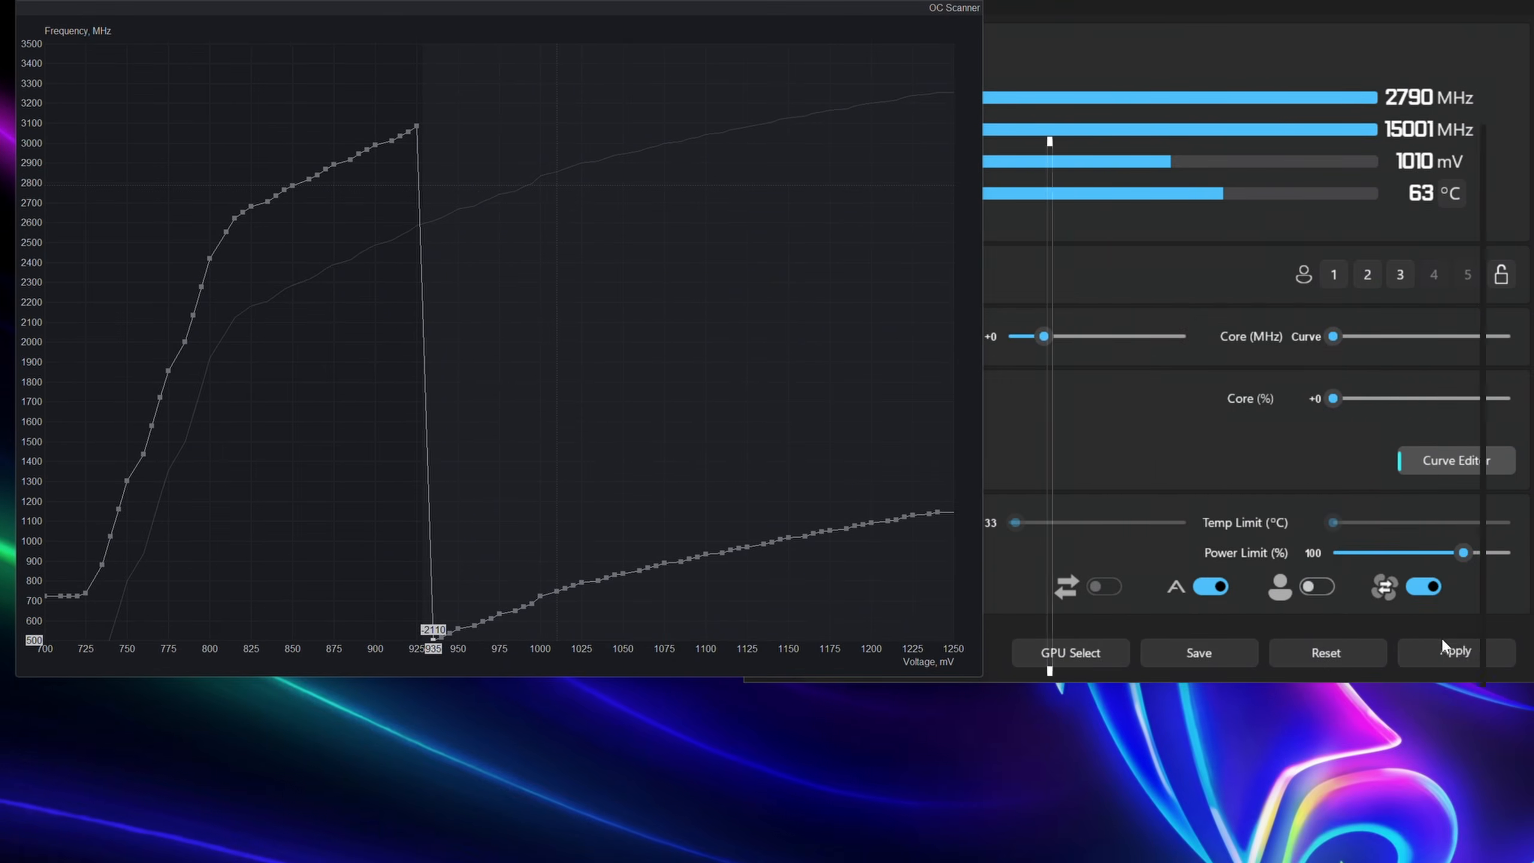
{"action": "left_click", "coordinate": [1467, 656]}
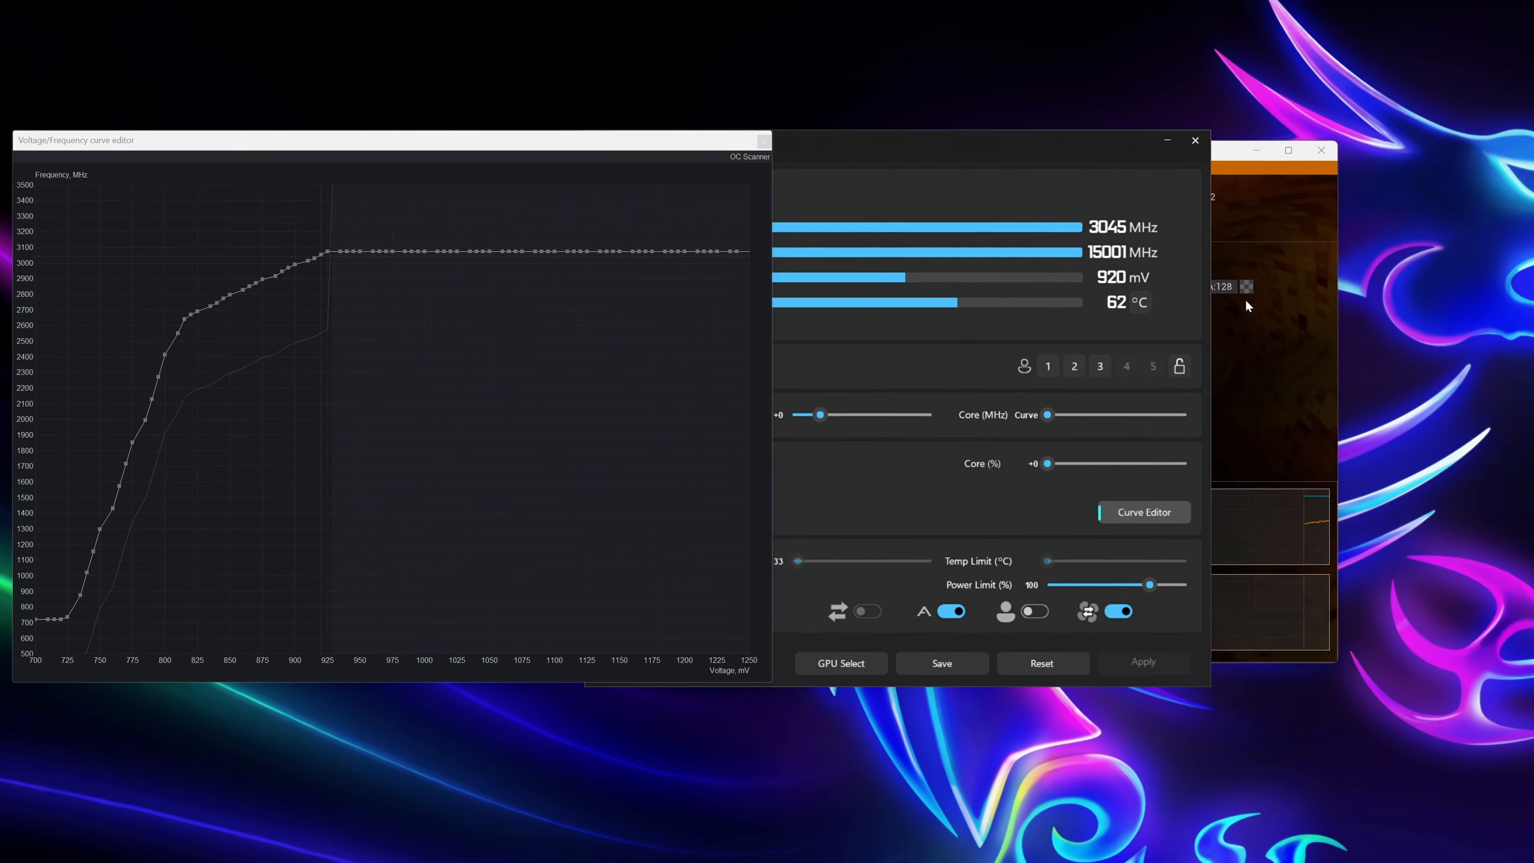
Check the running FurMark test's power draw, clock and stability with the undervolt, and return to MSI Afterburner.
{"action": "left_click", "coordinate": [1469, 130]}
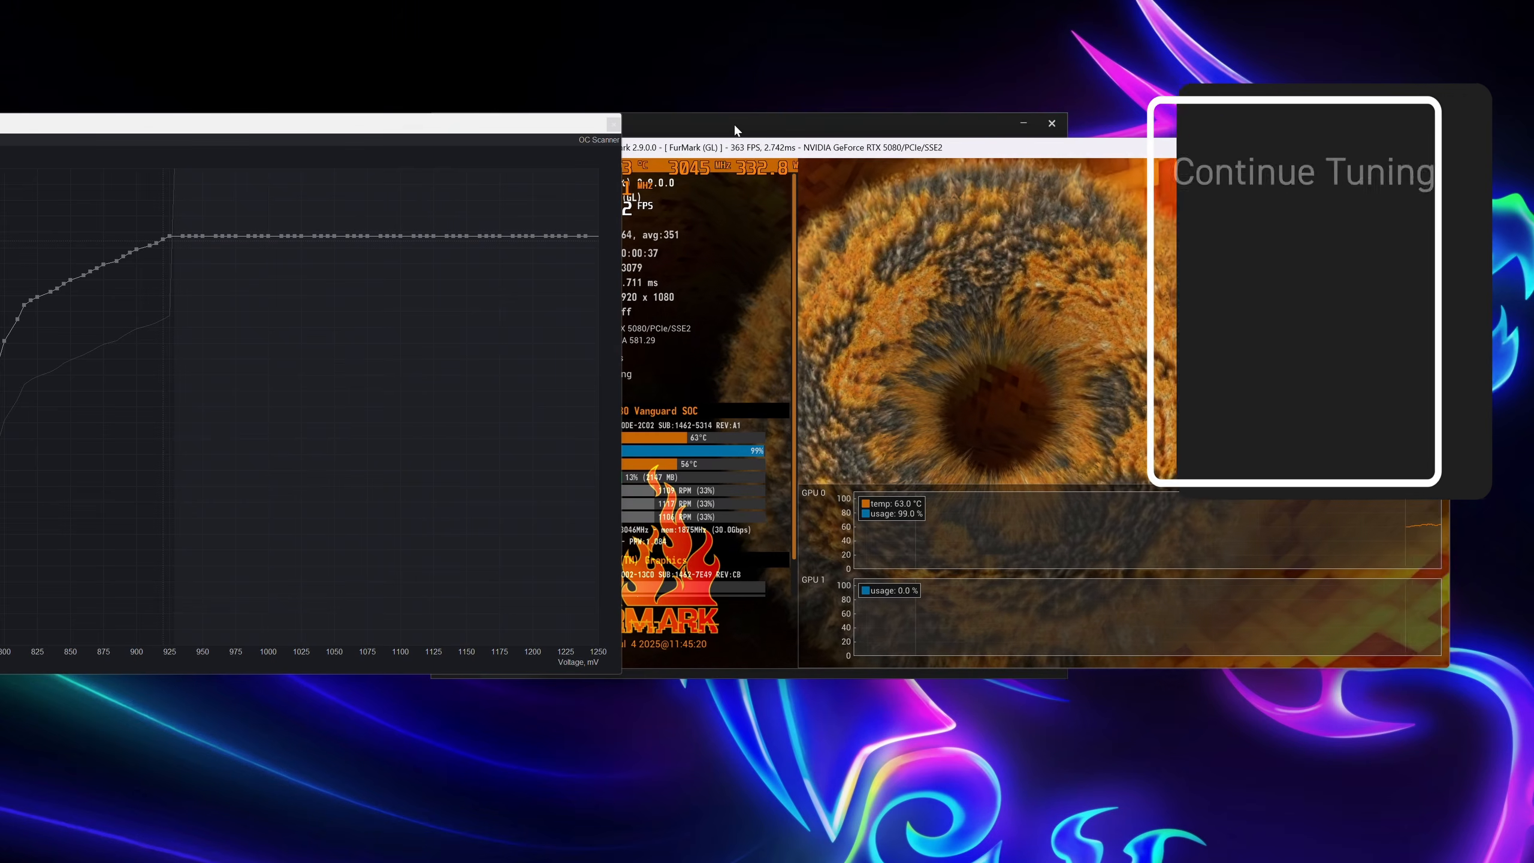
{"action": "left_click", "coordinate": [734, 123]}
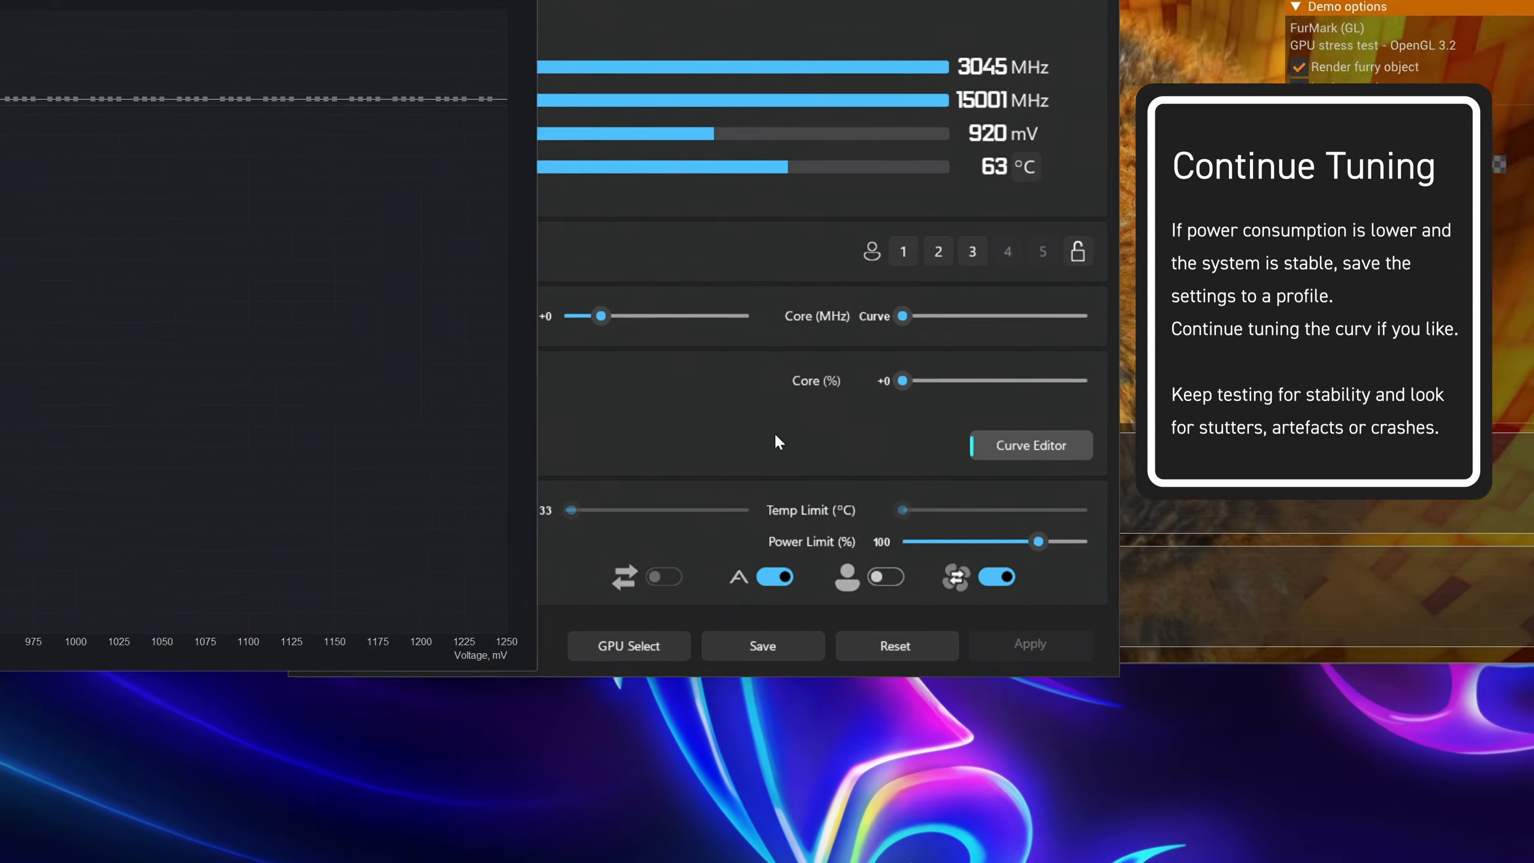